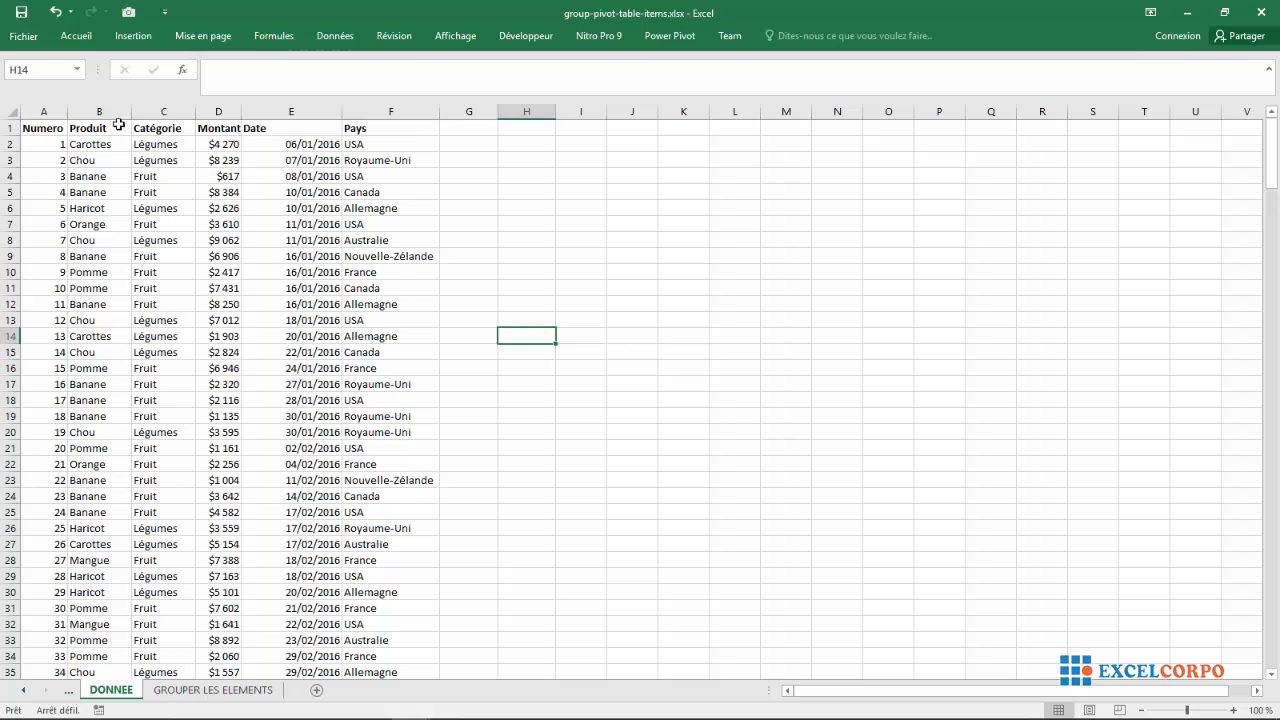
Step: Examine the Numero, Produit, Catégorie, Montant, Date and Pays columns on the DONNEE sheet and the empty pivot table on the GROUPER LES ELEMENTS sheet
click(104, 111)
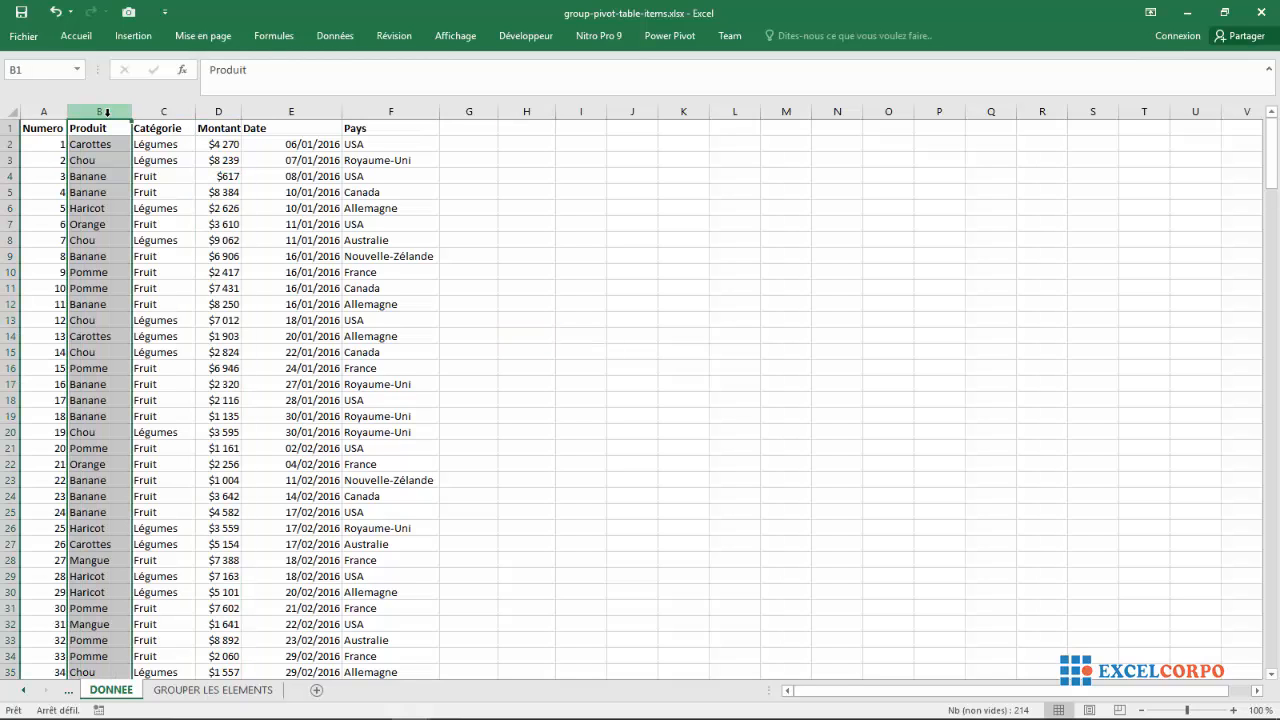
click(291, 106)
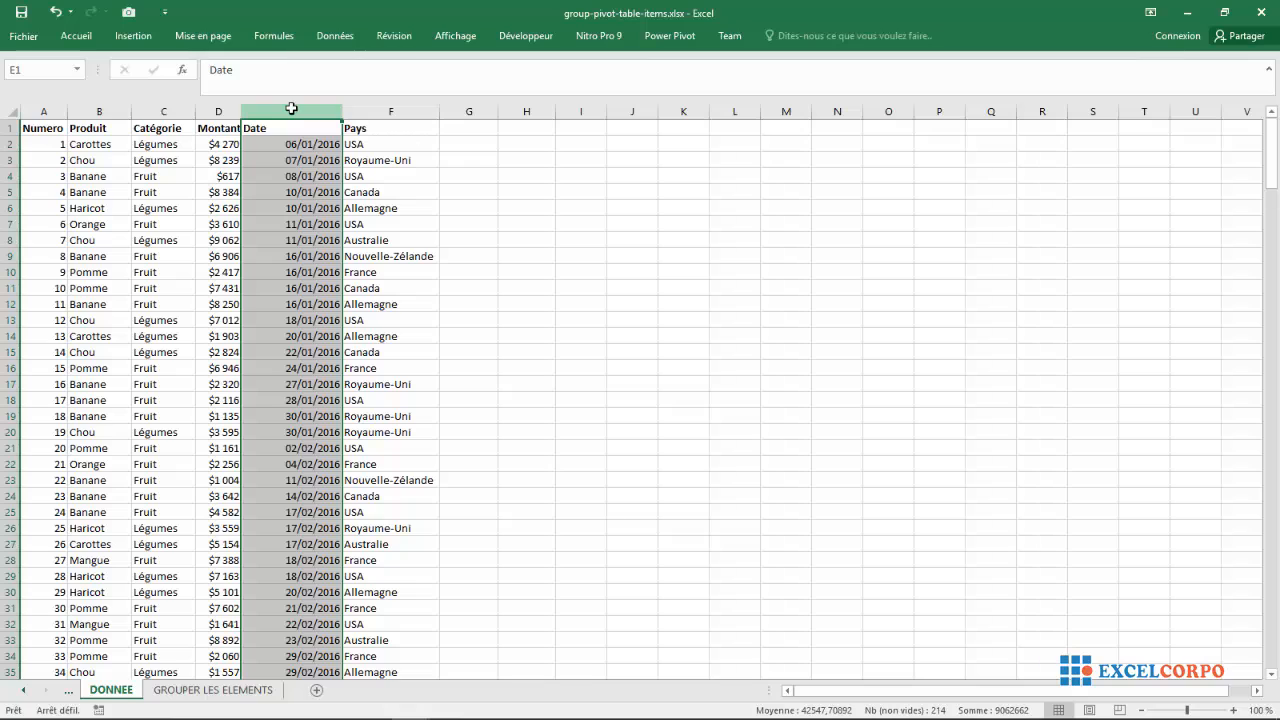
click(204, 193)
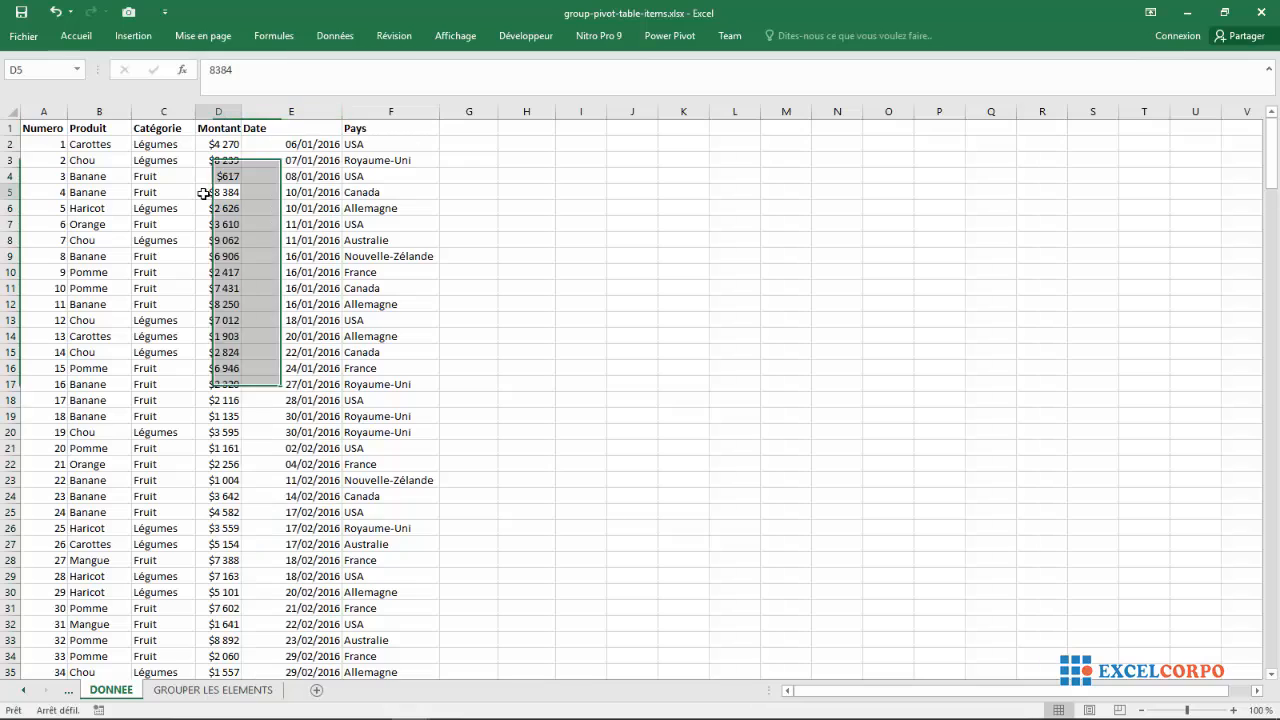
click(50, 111)
click(99, 110)
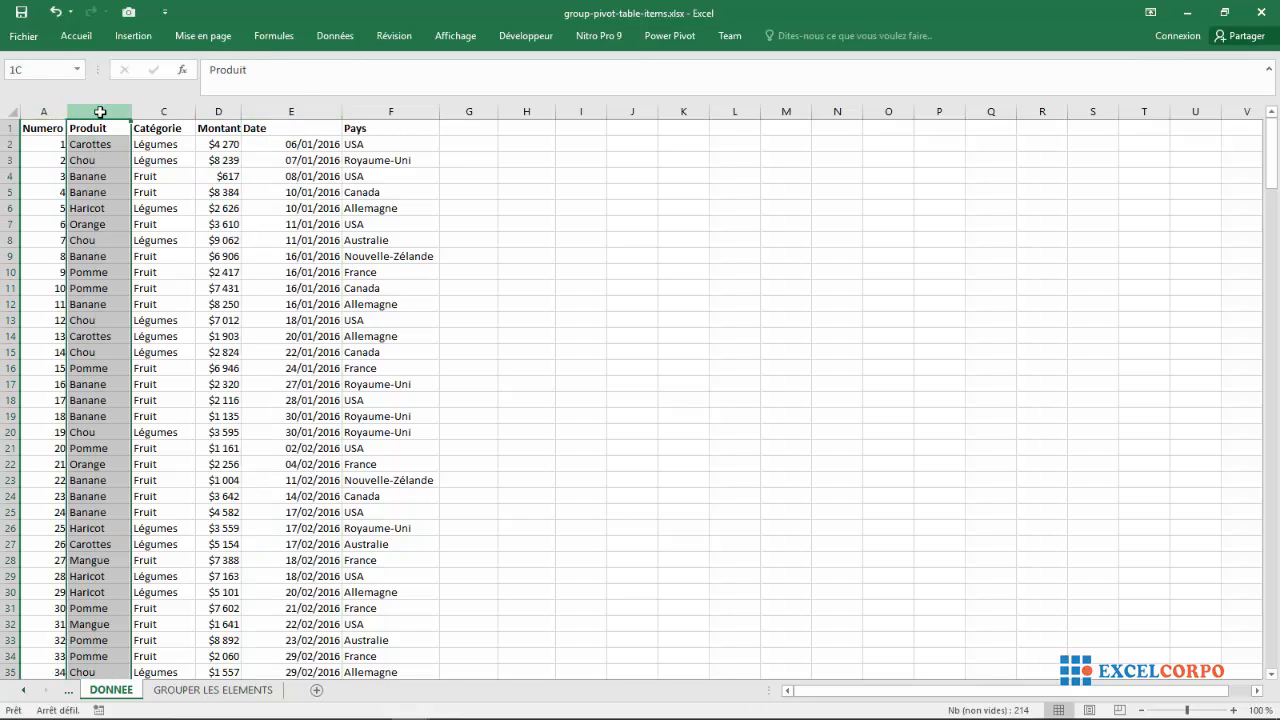
click(165, 110)
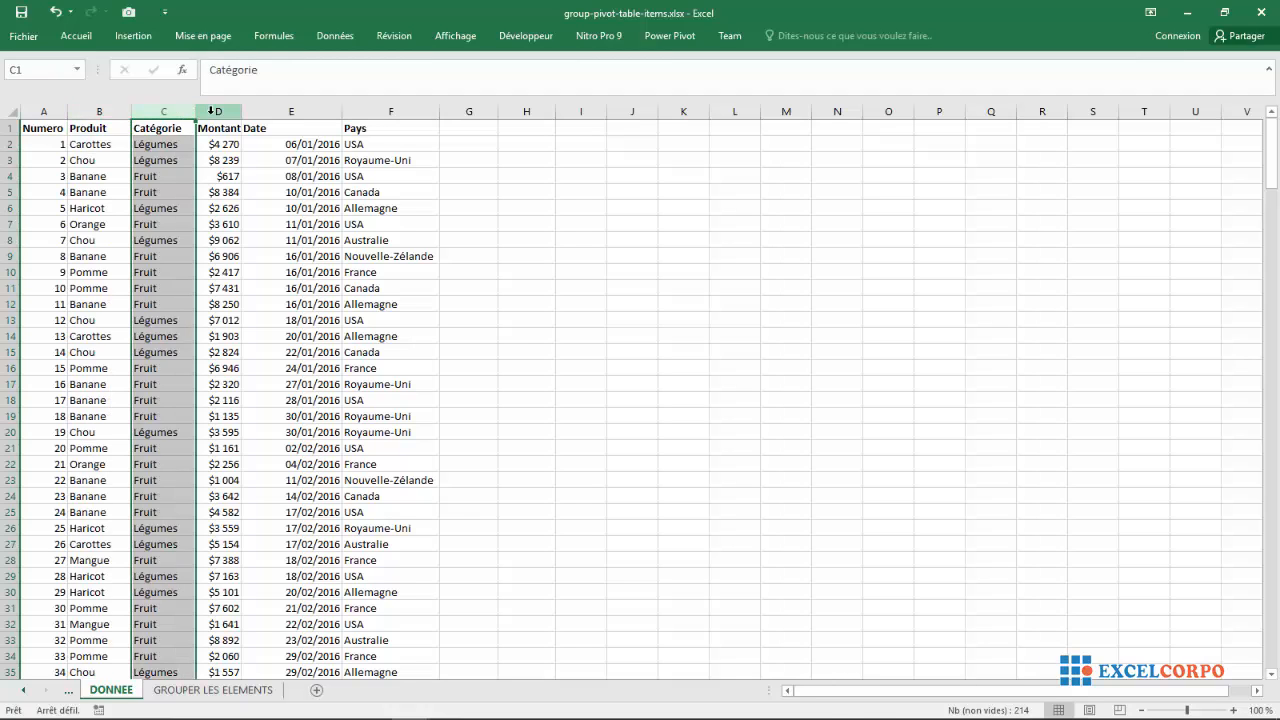
click(218, 110)
click(280, 112)
click(380, 113)
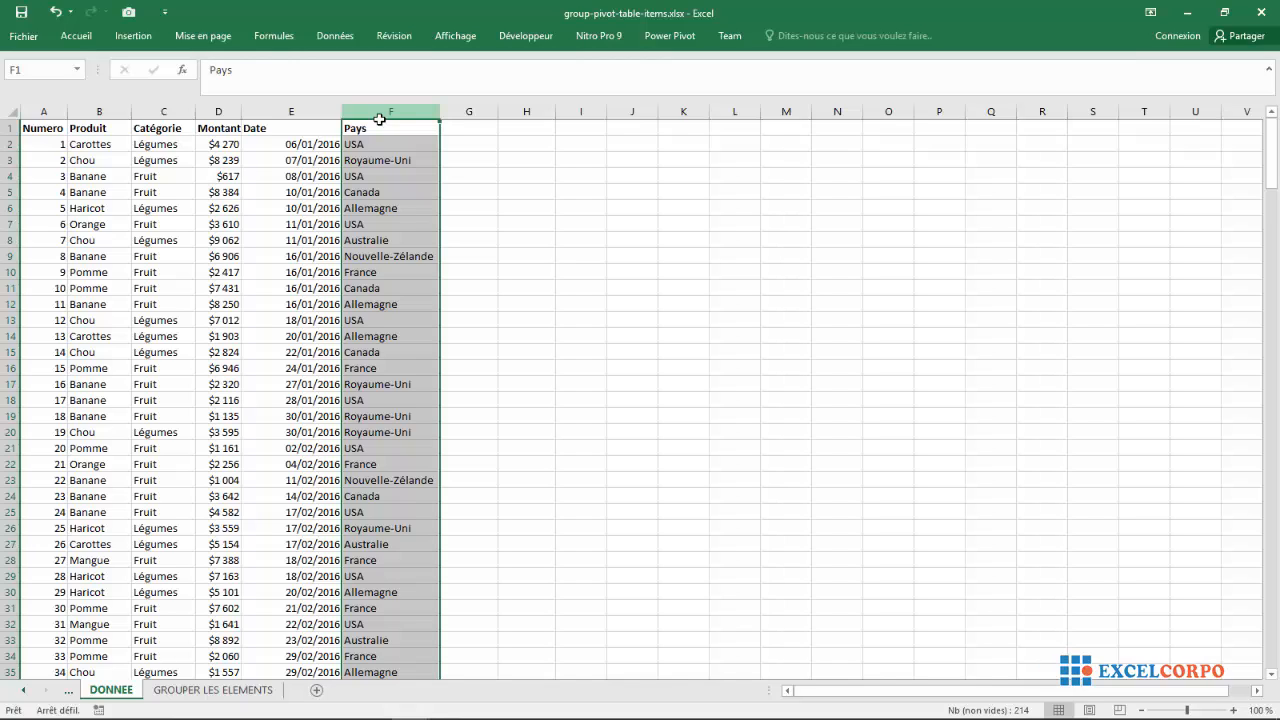
click(208, 690)
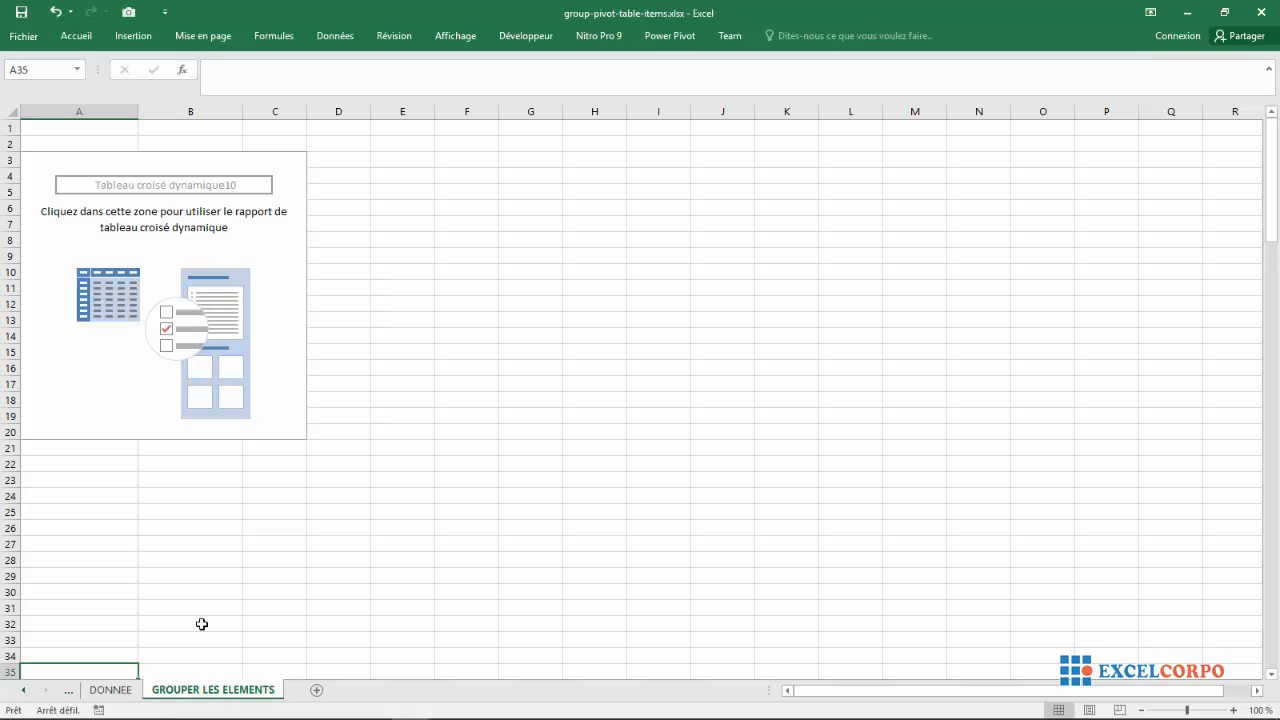
click(111, 690)
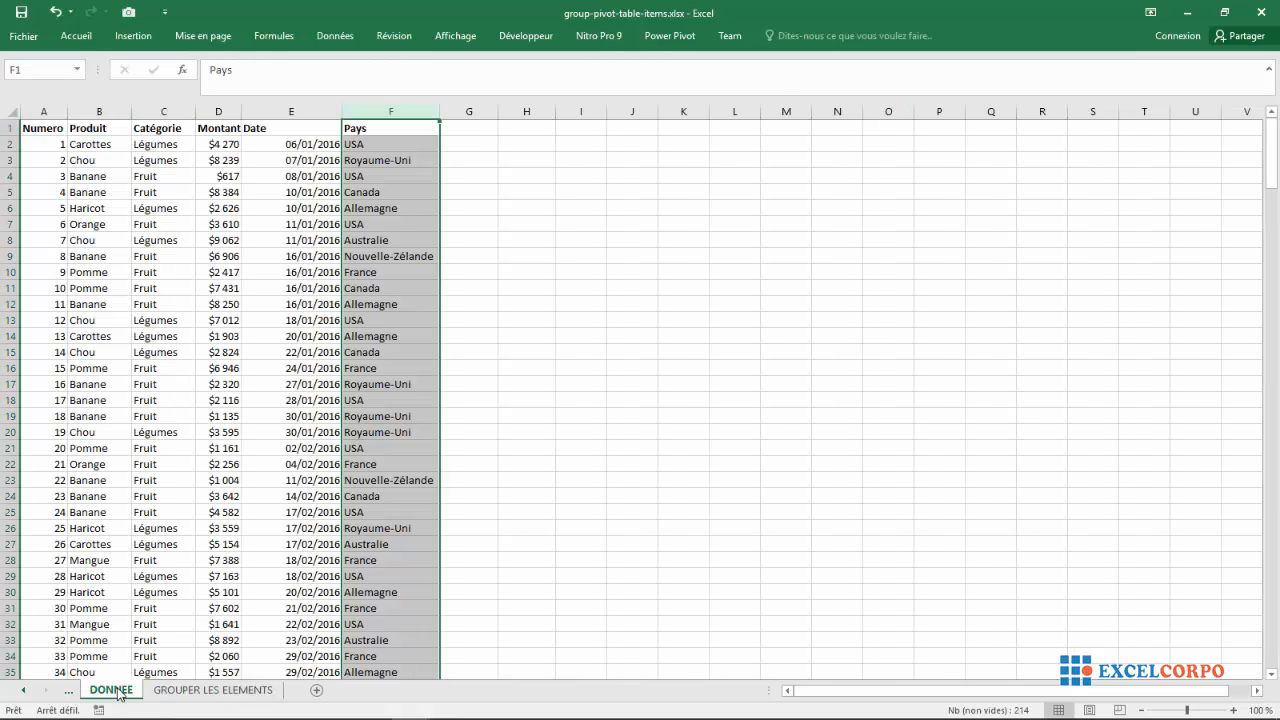
click(200, 358)
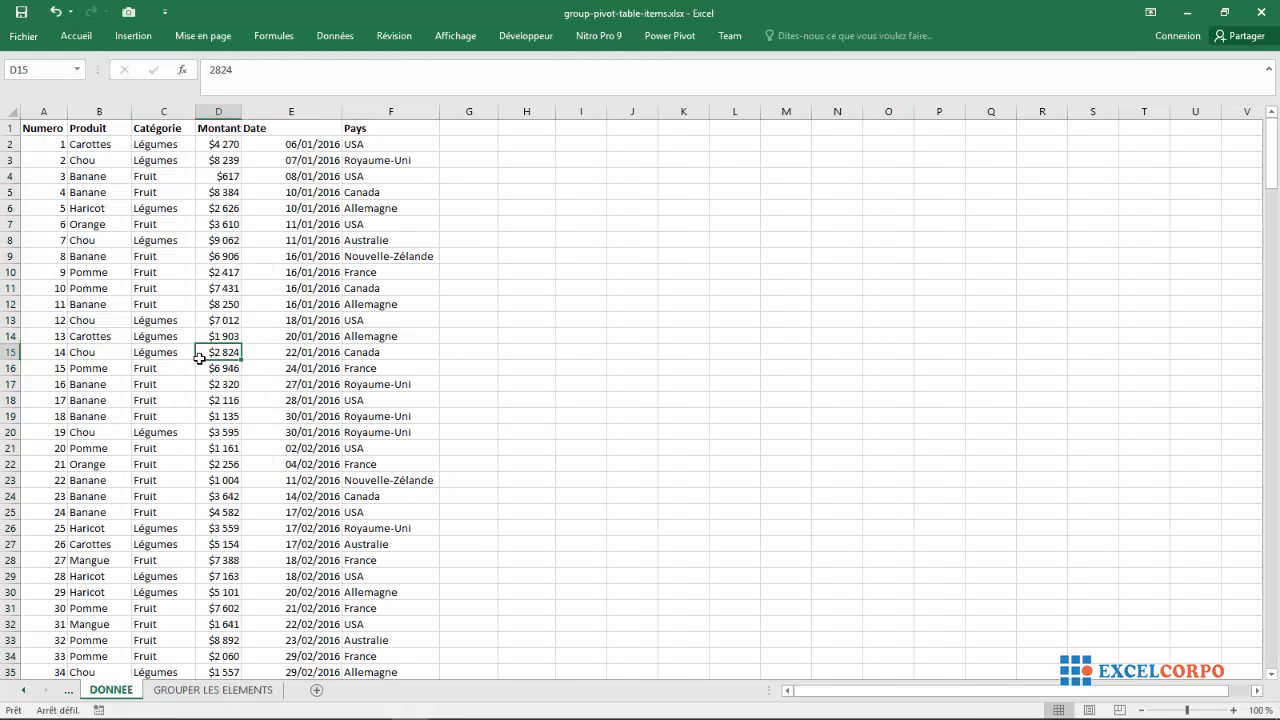
click(131, 38)
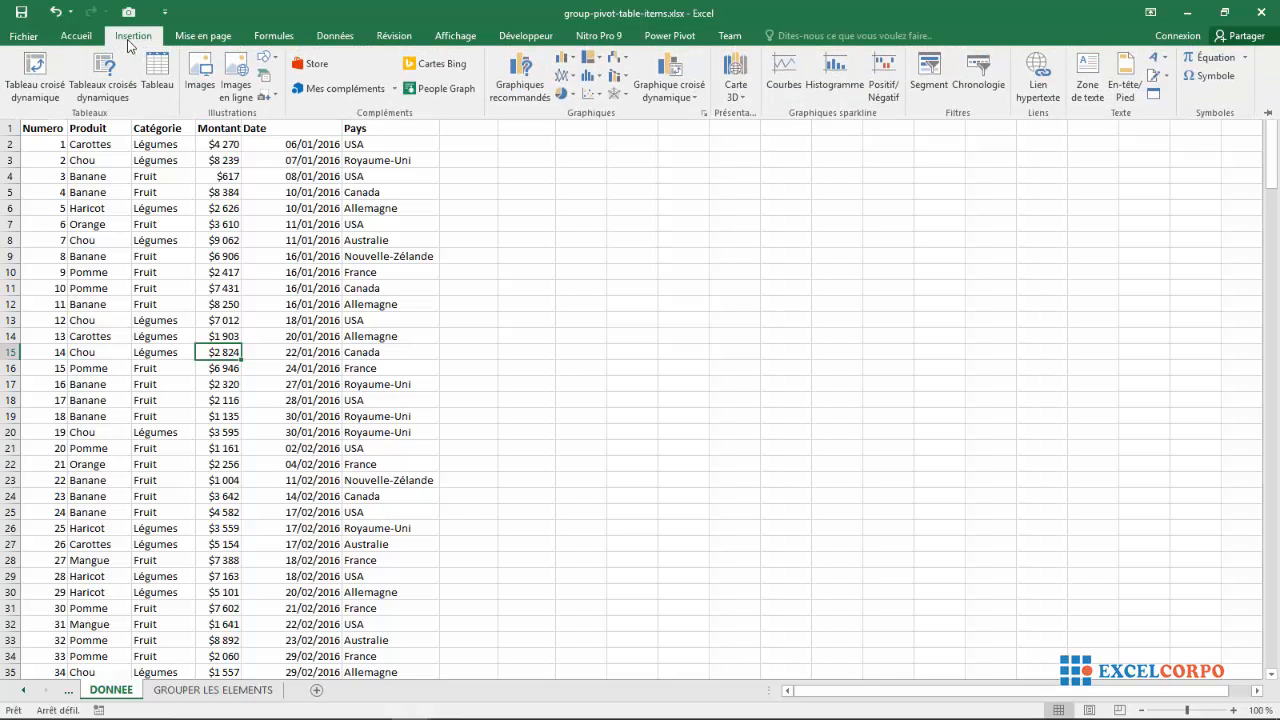
click(45, 90)
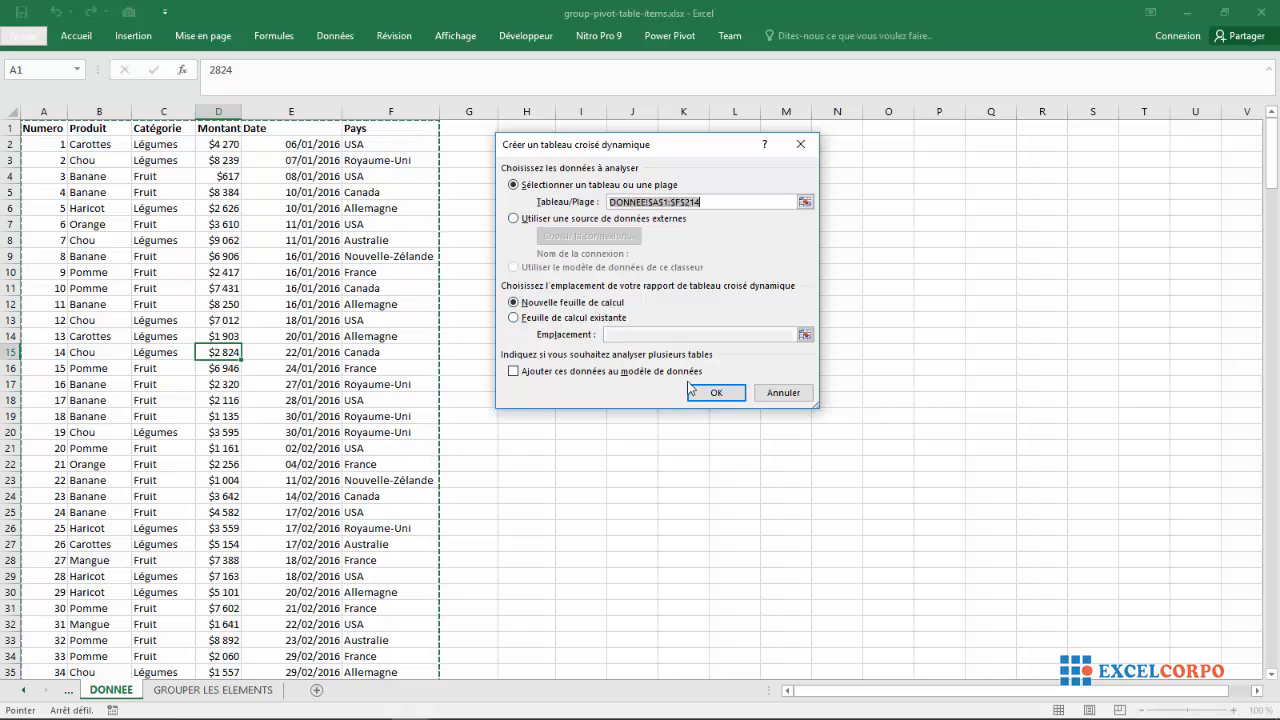
click(788, 146)
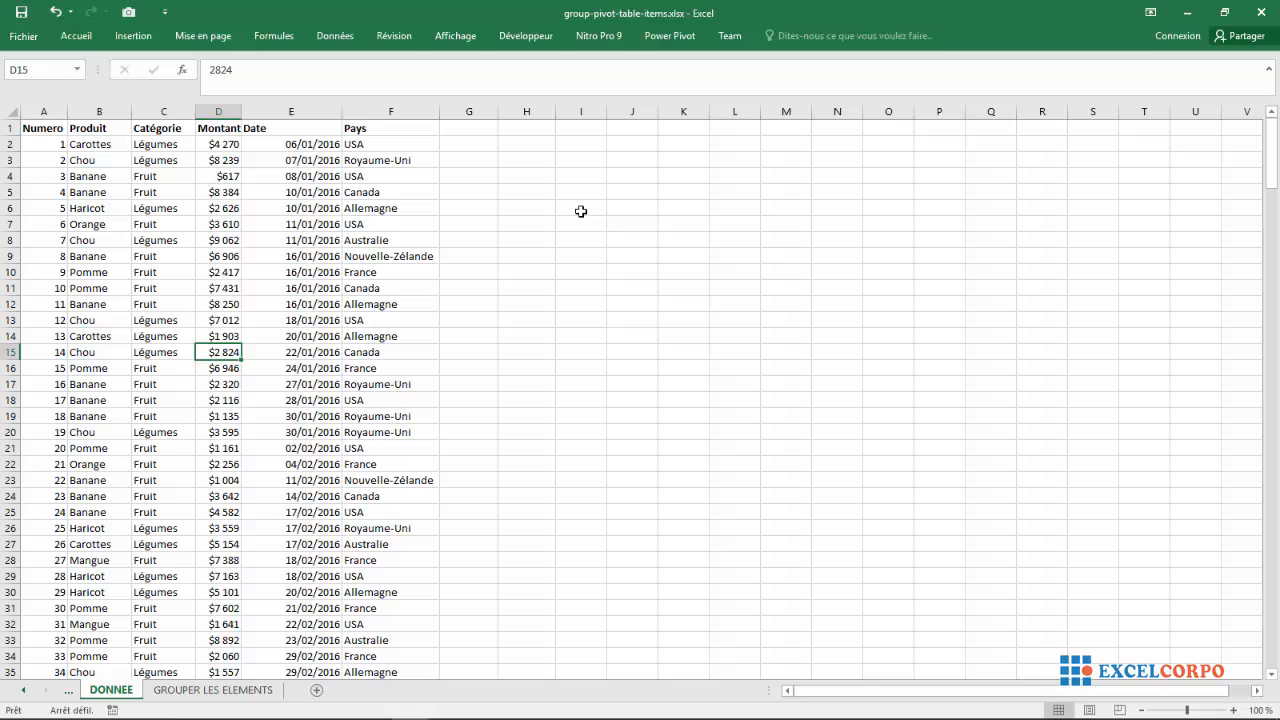
Step: Build the pivot table on the GROUPER LES ELEMENTS sheet with Produit as rows, the sum of Montant as values and Pays as report filter
click(204, 690)
click(234, 271)
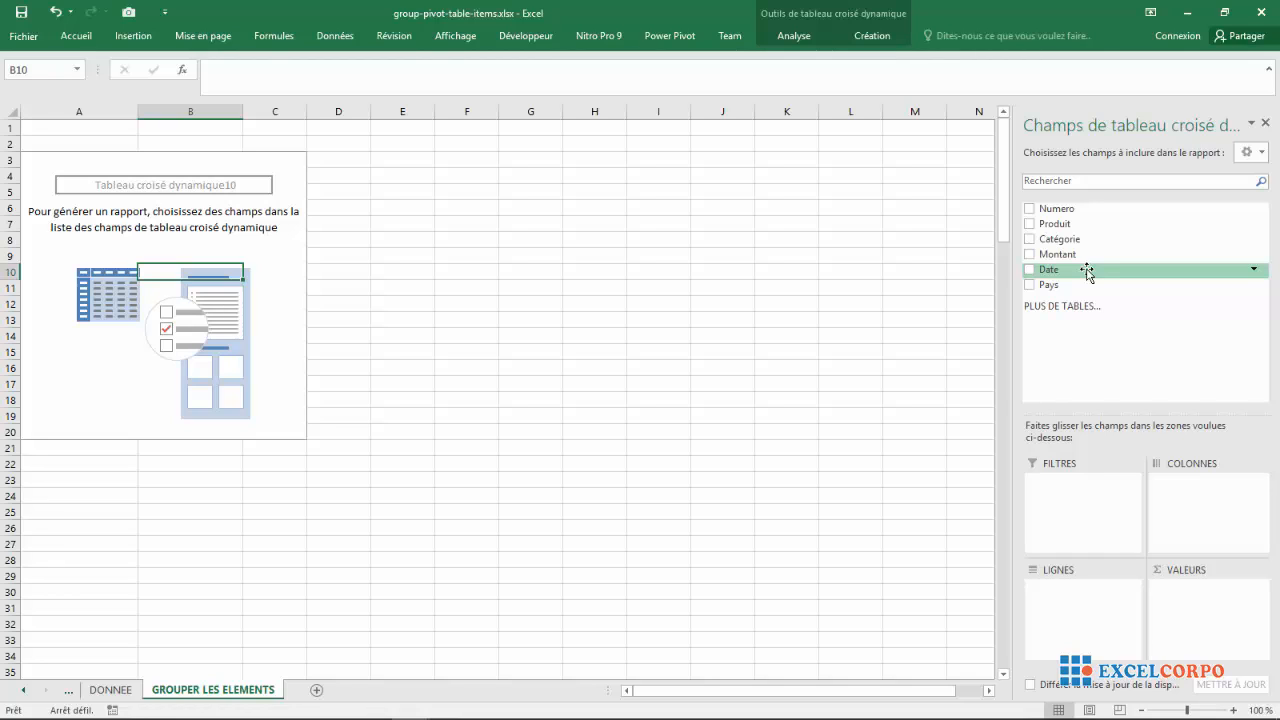
click(1032, 226)
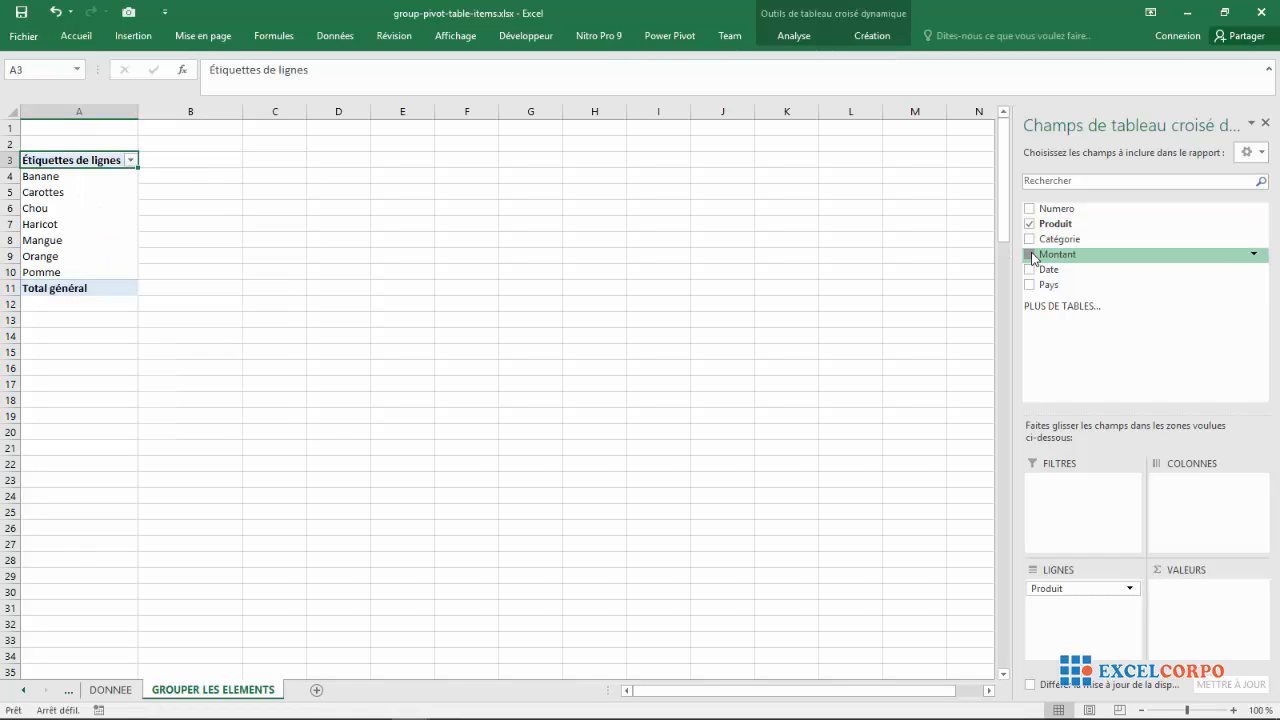
click(1033, 258)
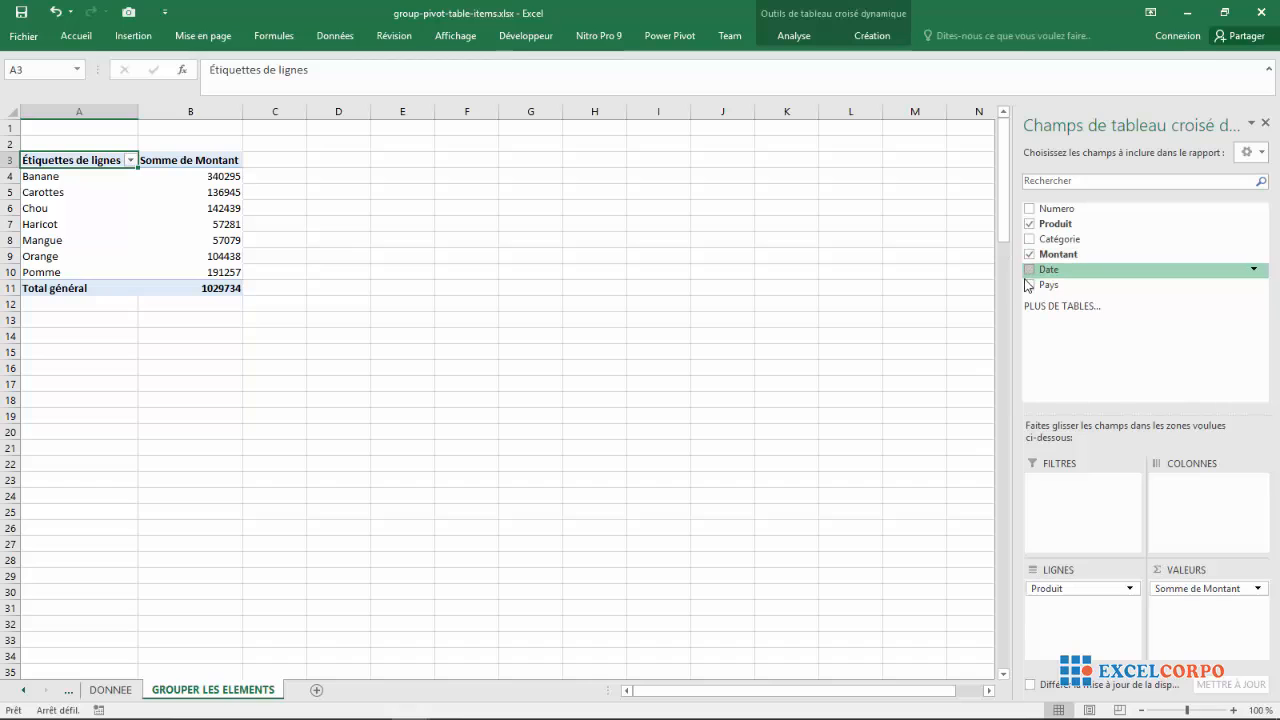
drag(1032, 287, 1061, 489)
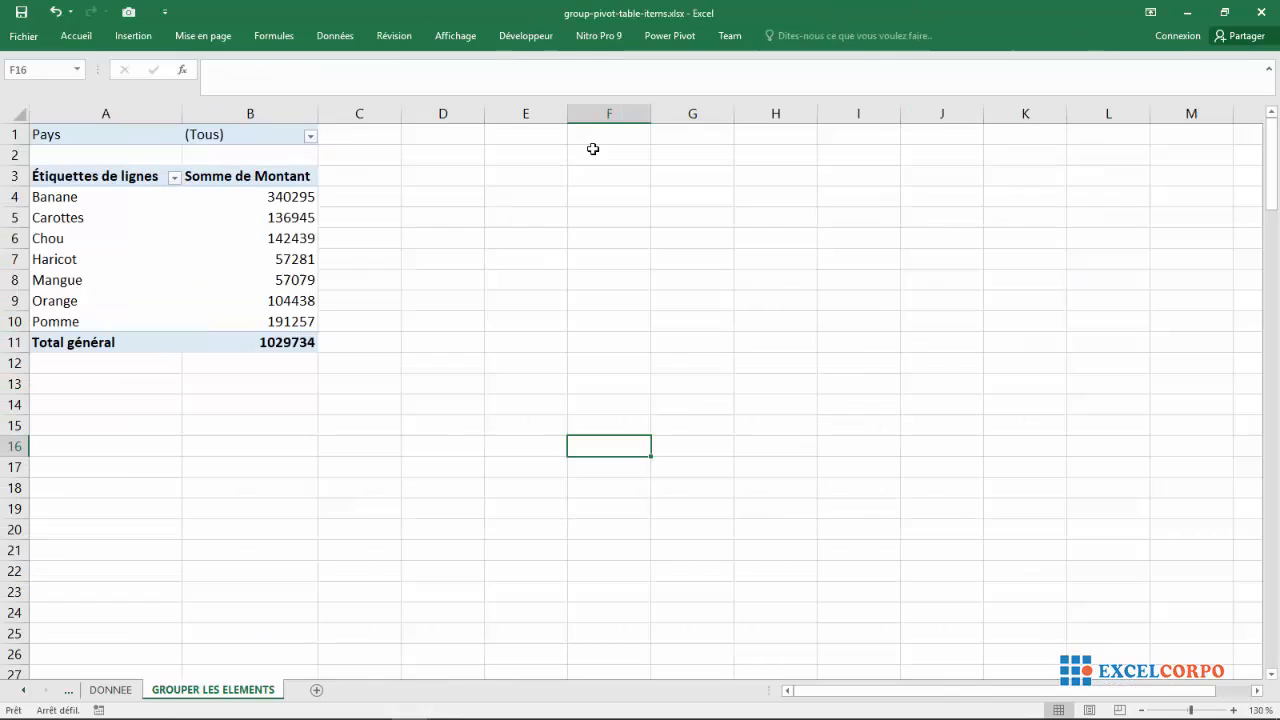
click(592, 150)
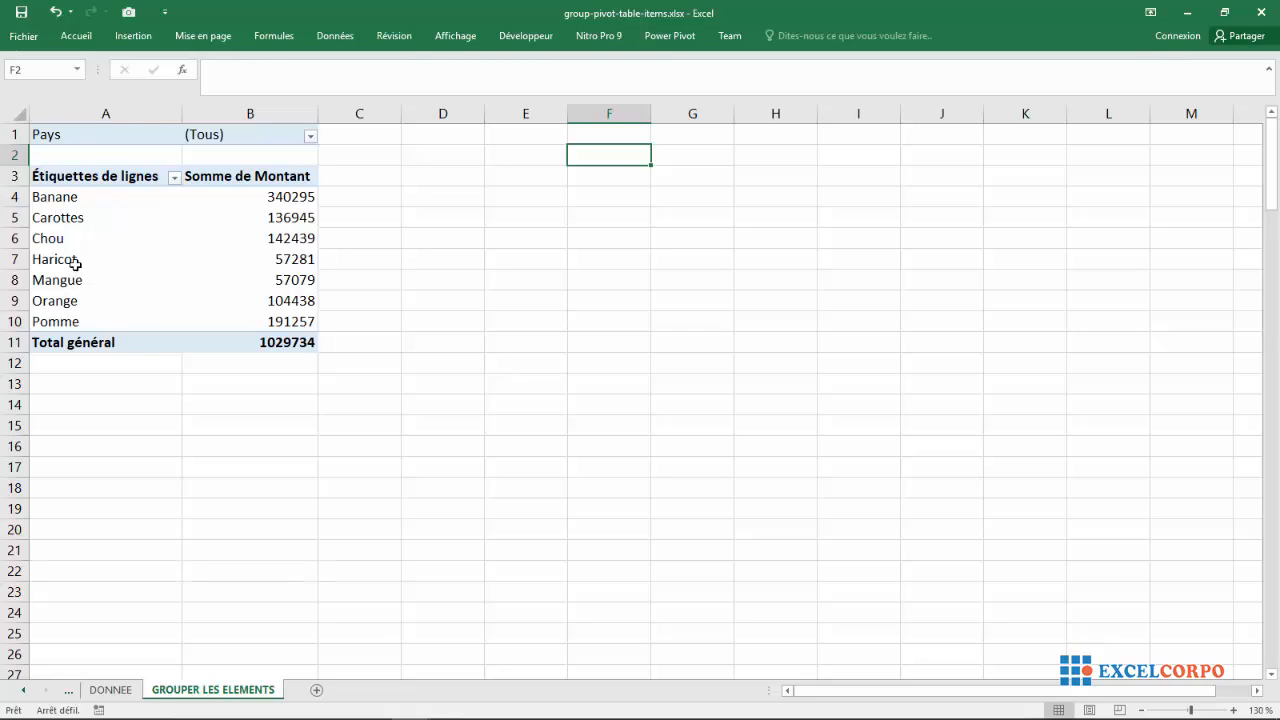
Step: Group the Pomme and Banane row items of the pivot table together
click(67, 321)
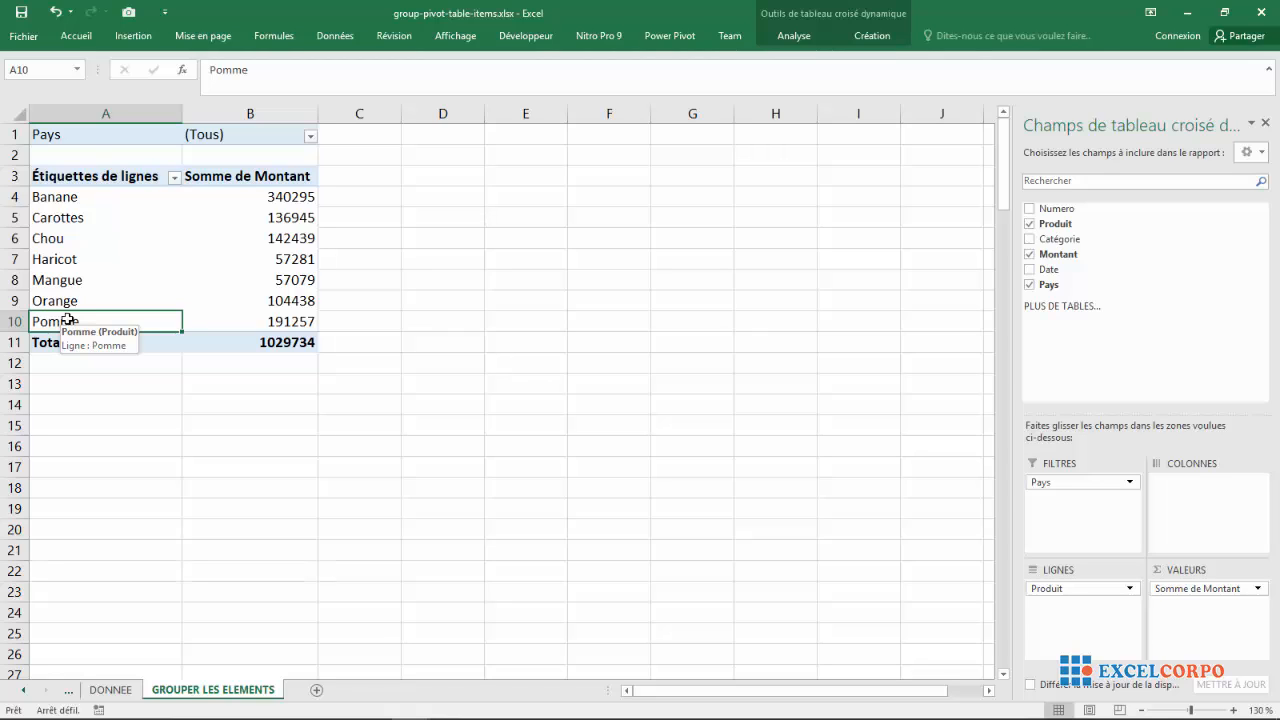
ctrl+click(71, 198)
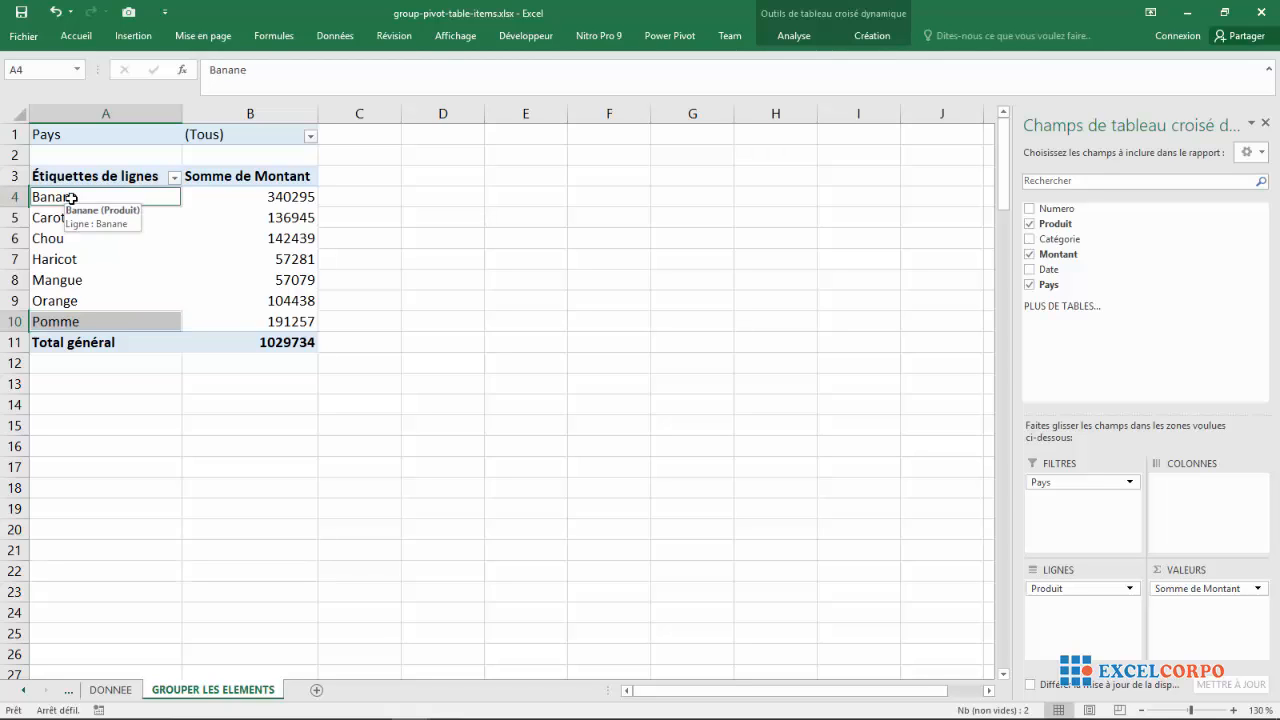
right_click(71, 198)
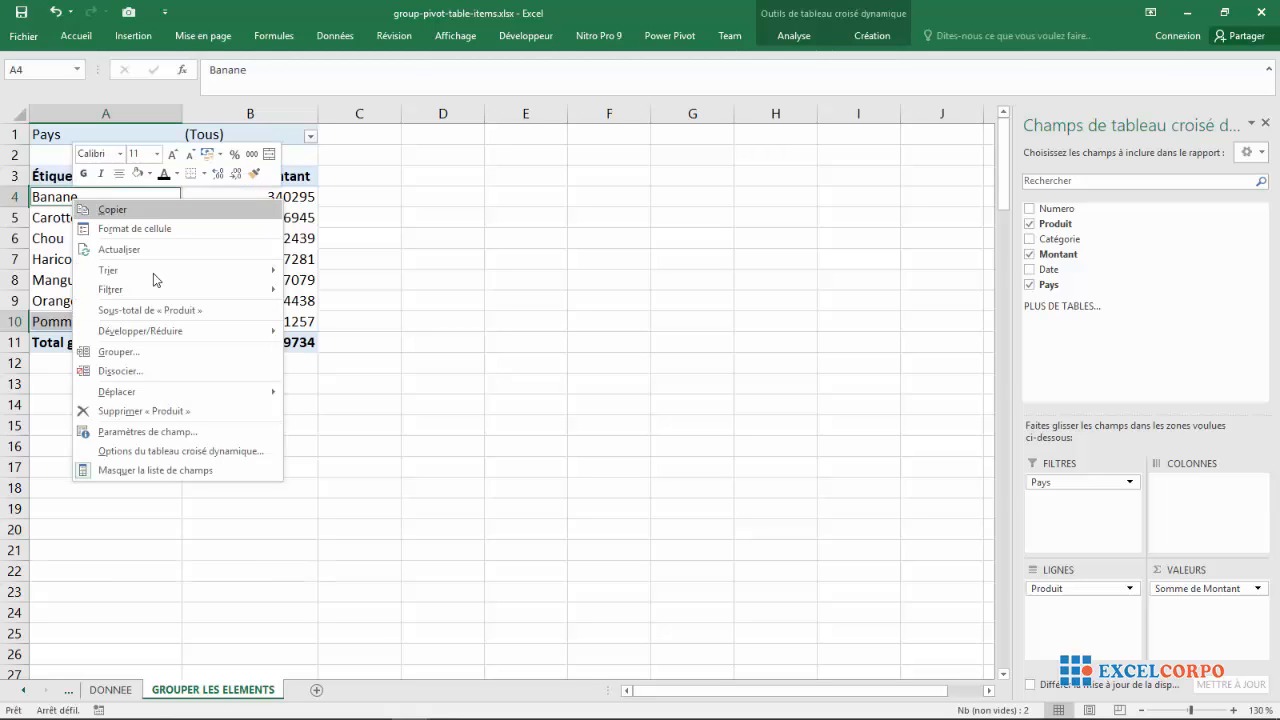
click(116, 352)
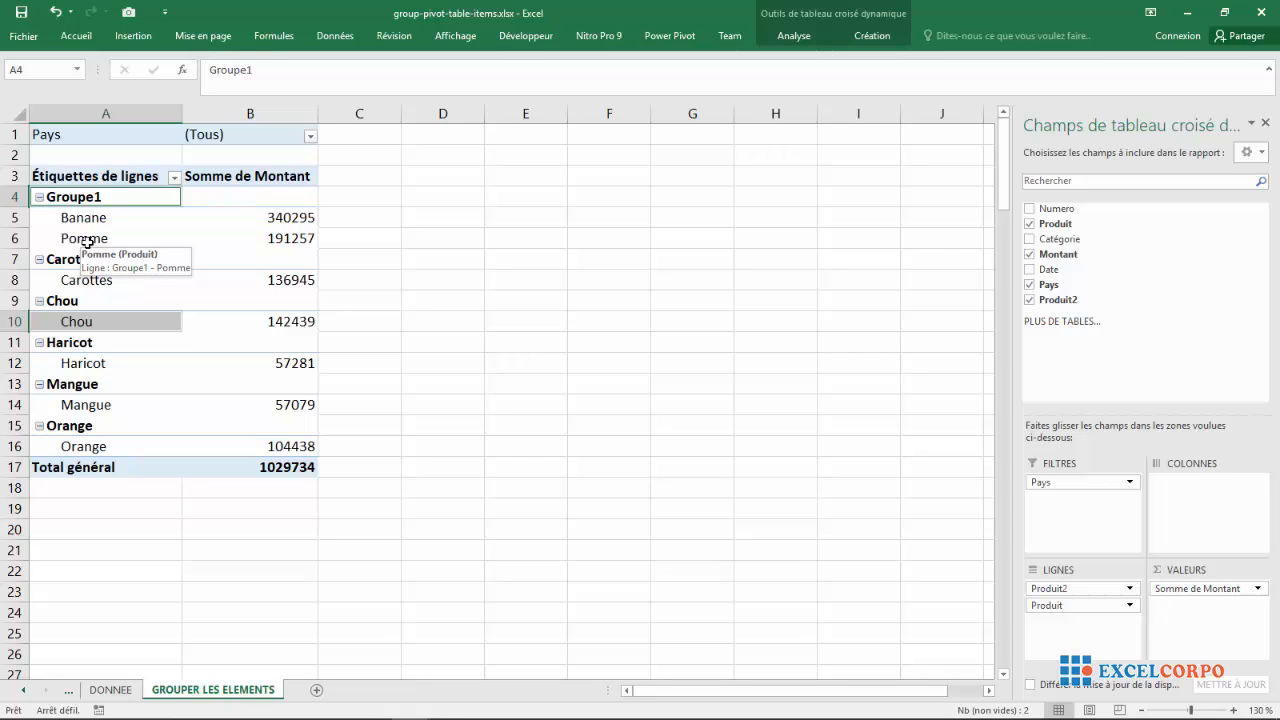
Step: Collapse Groupe1 and the Carottes, Chou, Haricot, Mangue and Orange items in the pivot table rows
click(40, 198)
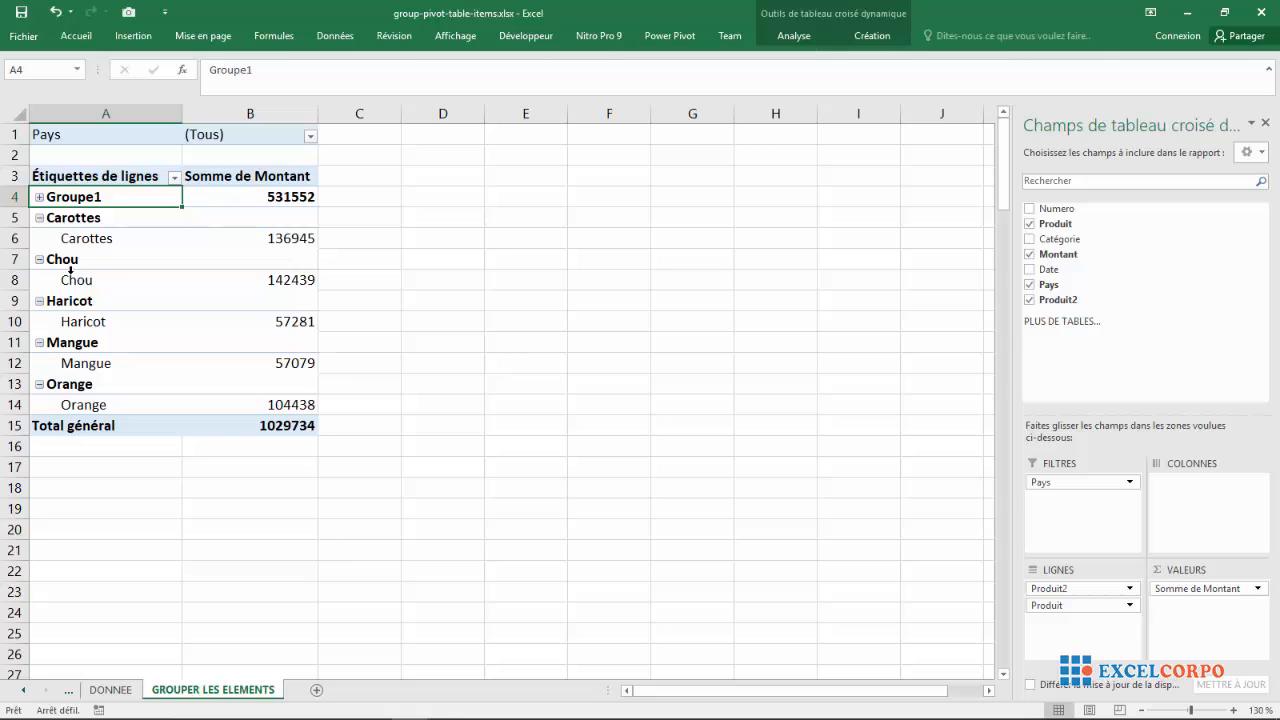
click(40, 218)
click(40, 240)
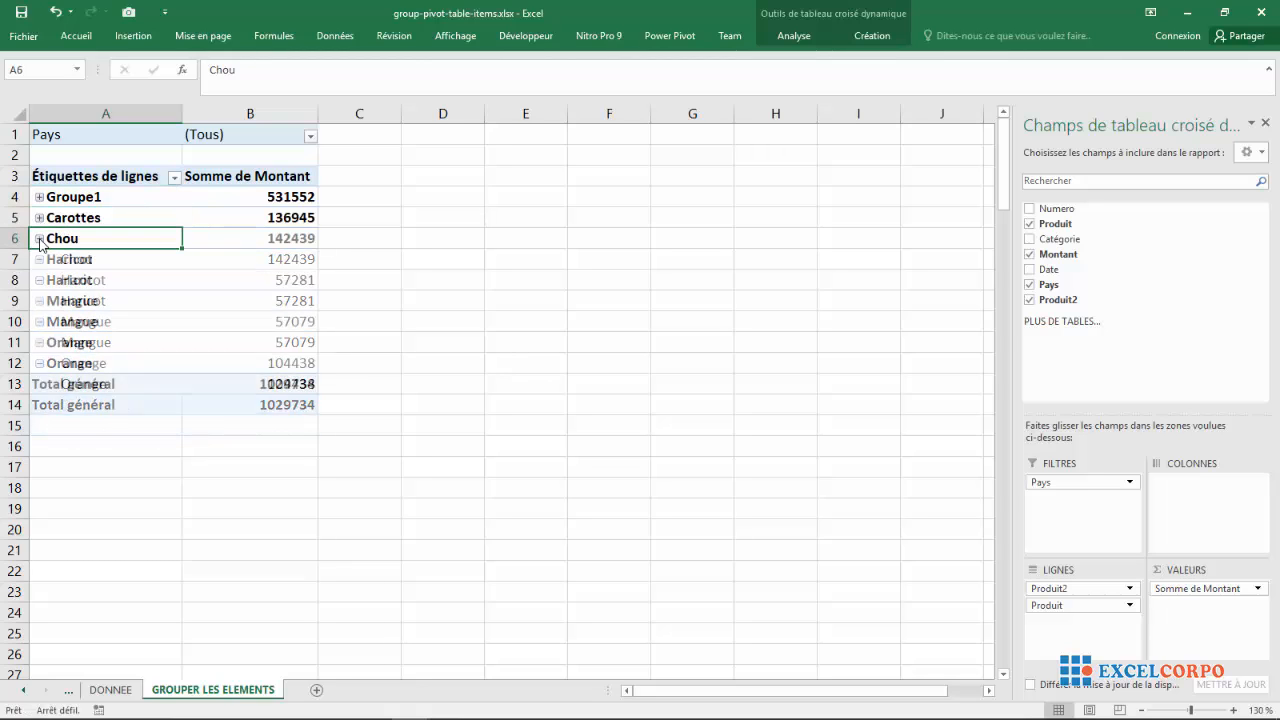
click(39, 260)
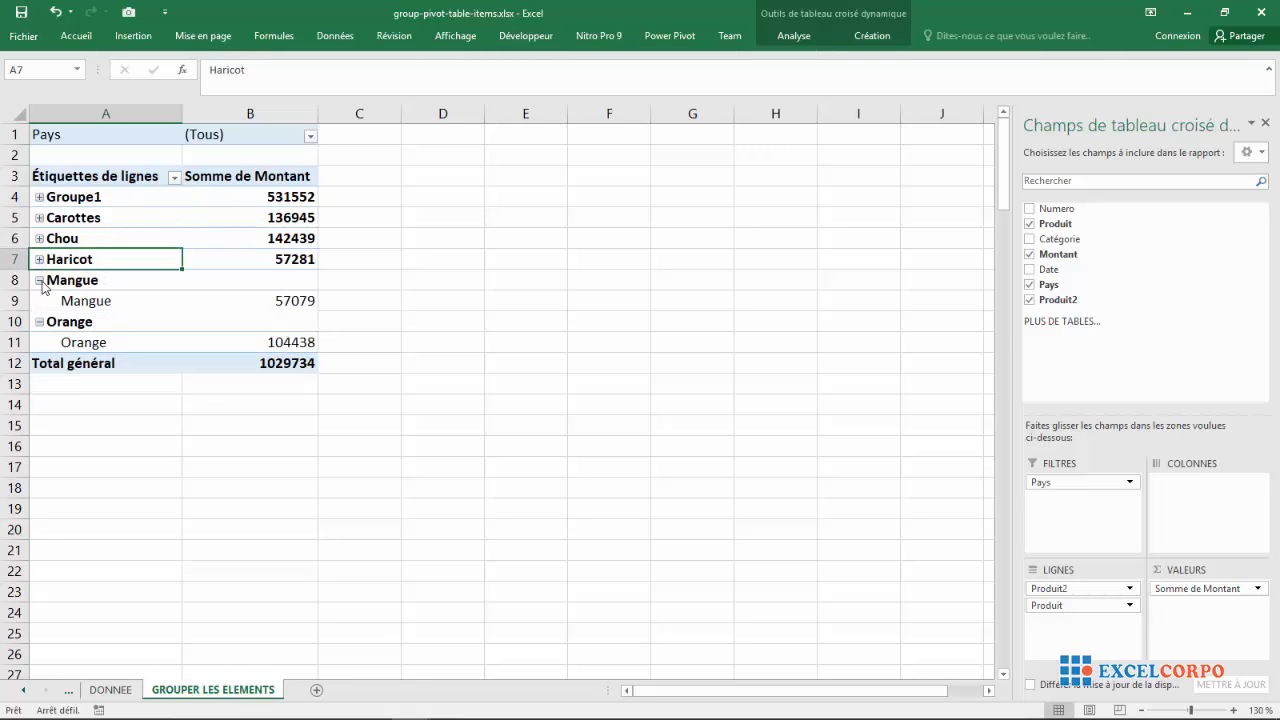
click(39, 281)
click(40, 302)
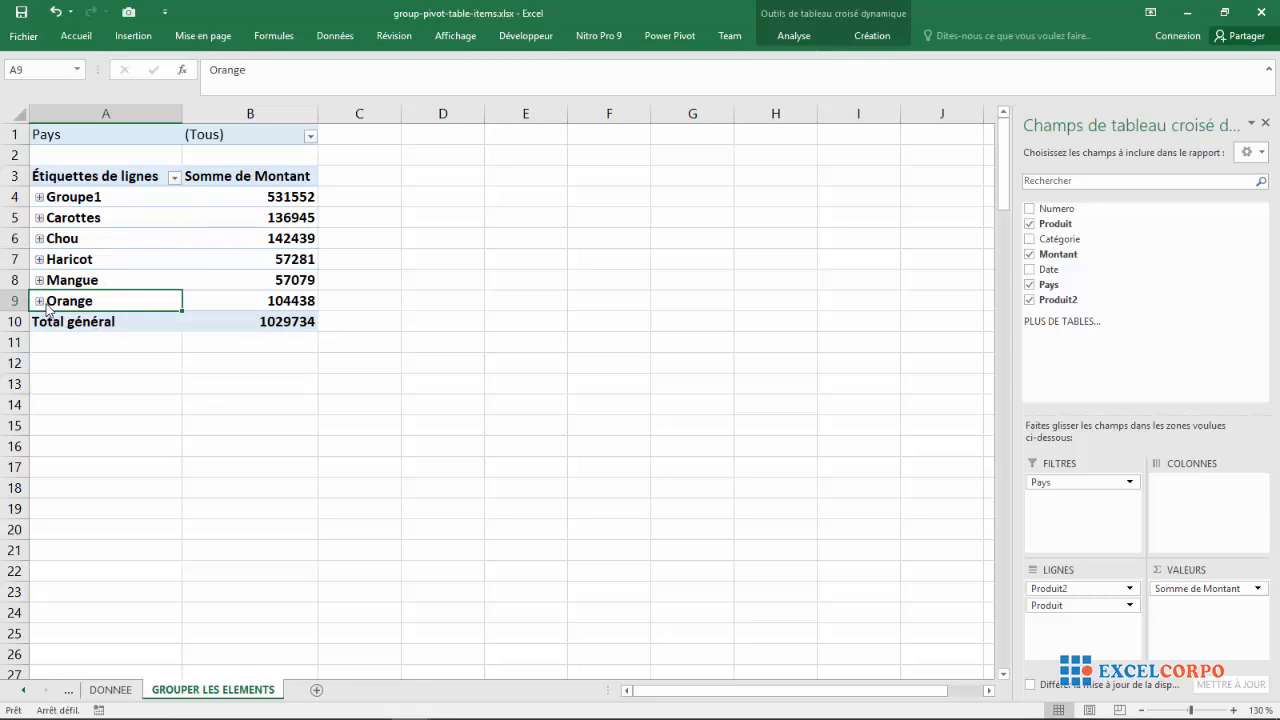
Step: Group the Carottes, Chou, Haricot, Mangue and Orange items into a second pivot table group
click(88, 218)
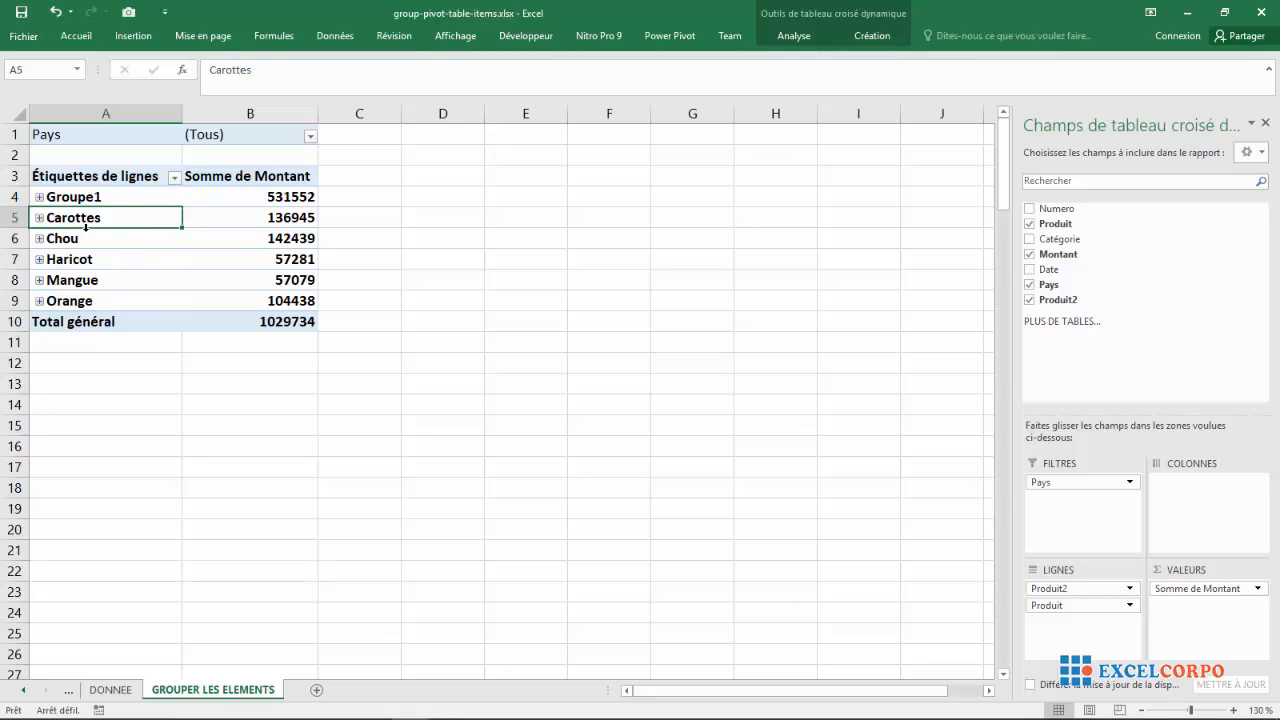
ctrl+click(78, 239)
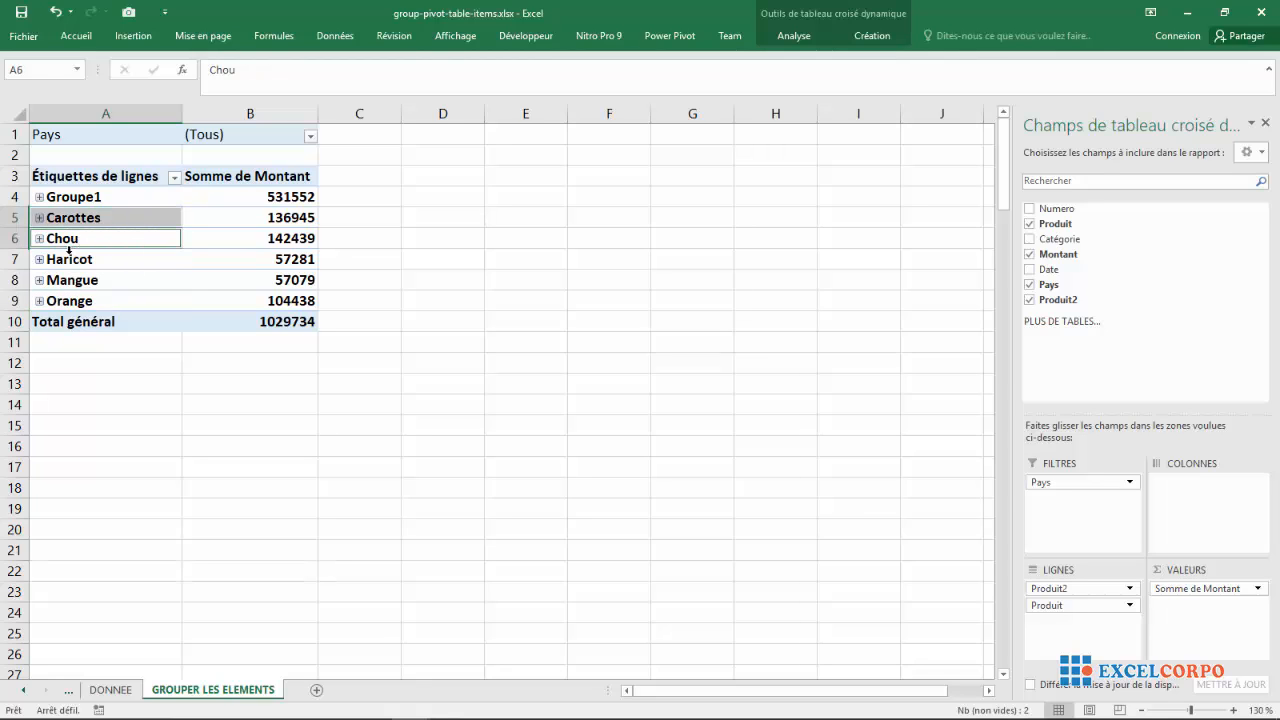
ctrl+click(67, 259)
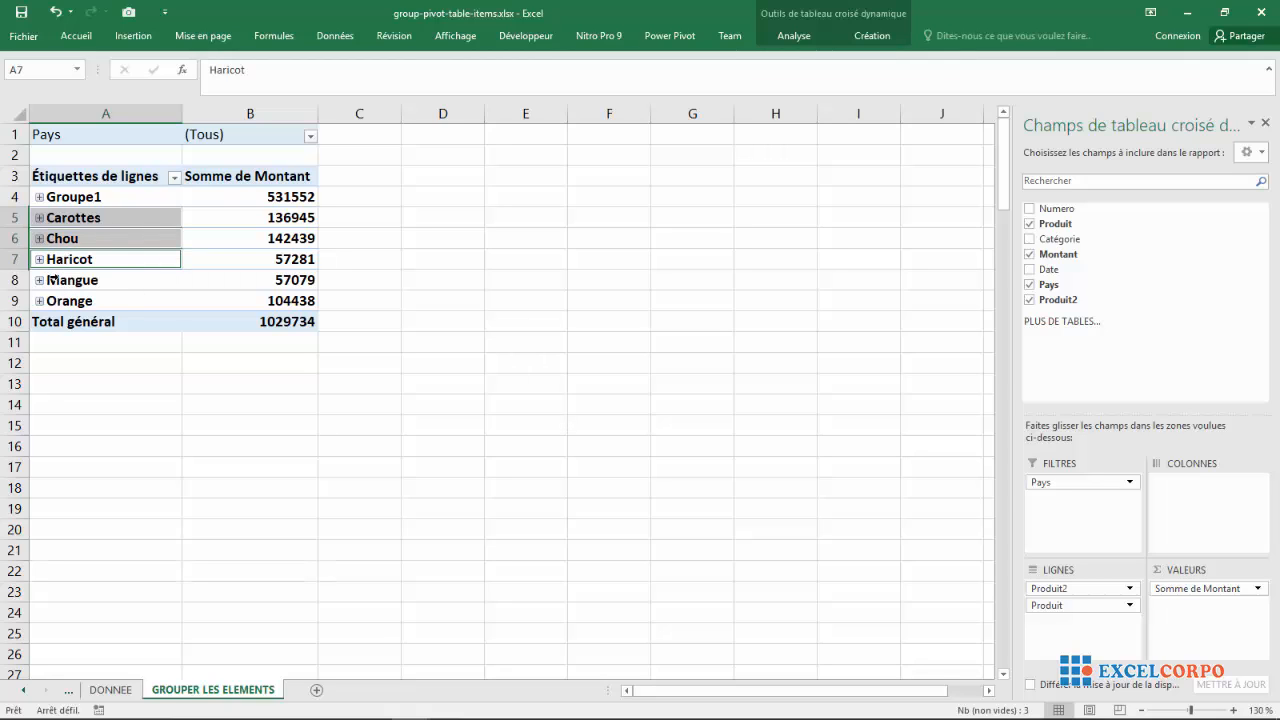
ctrl+click(55, 279)
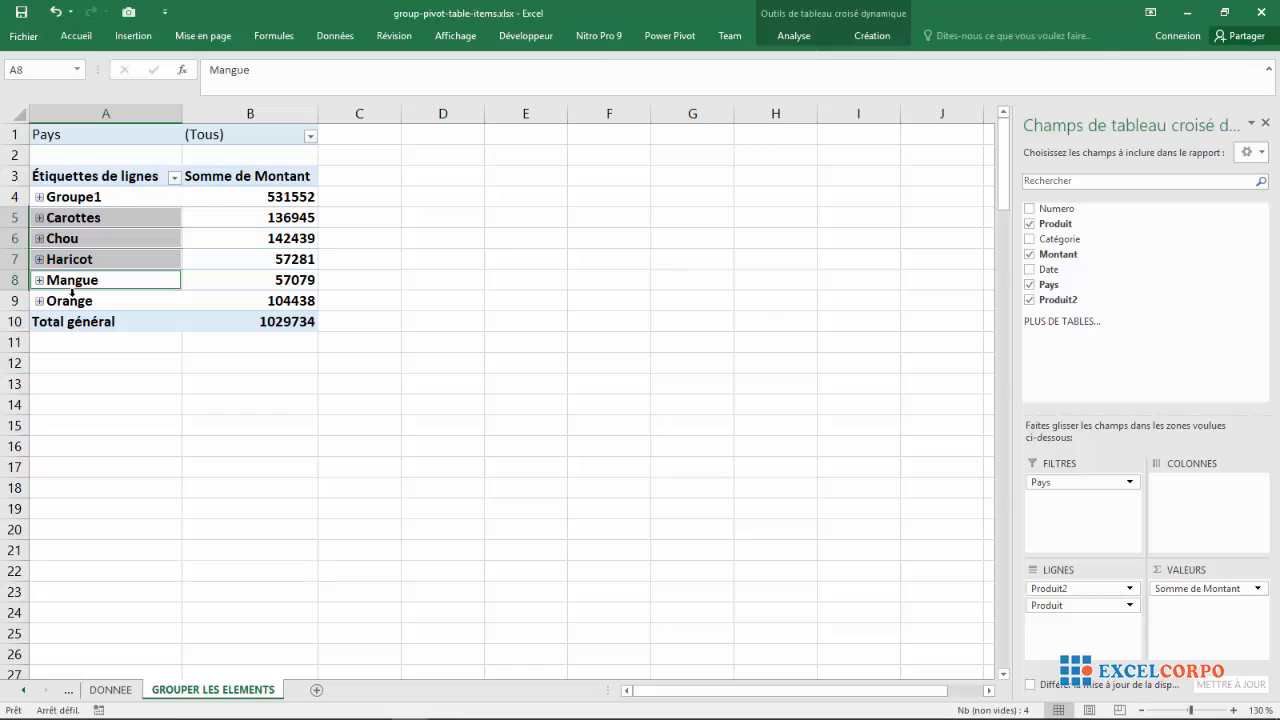
ctrl+click(71, 299)
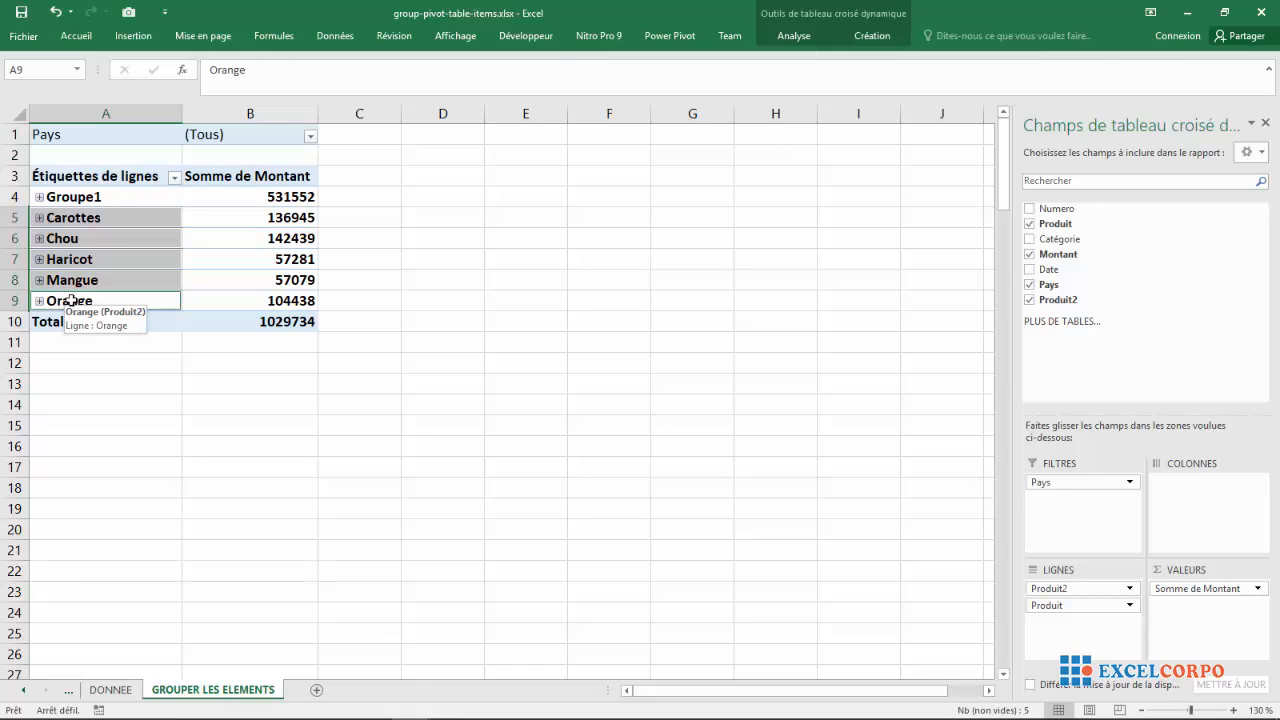
right_click(71, 300)
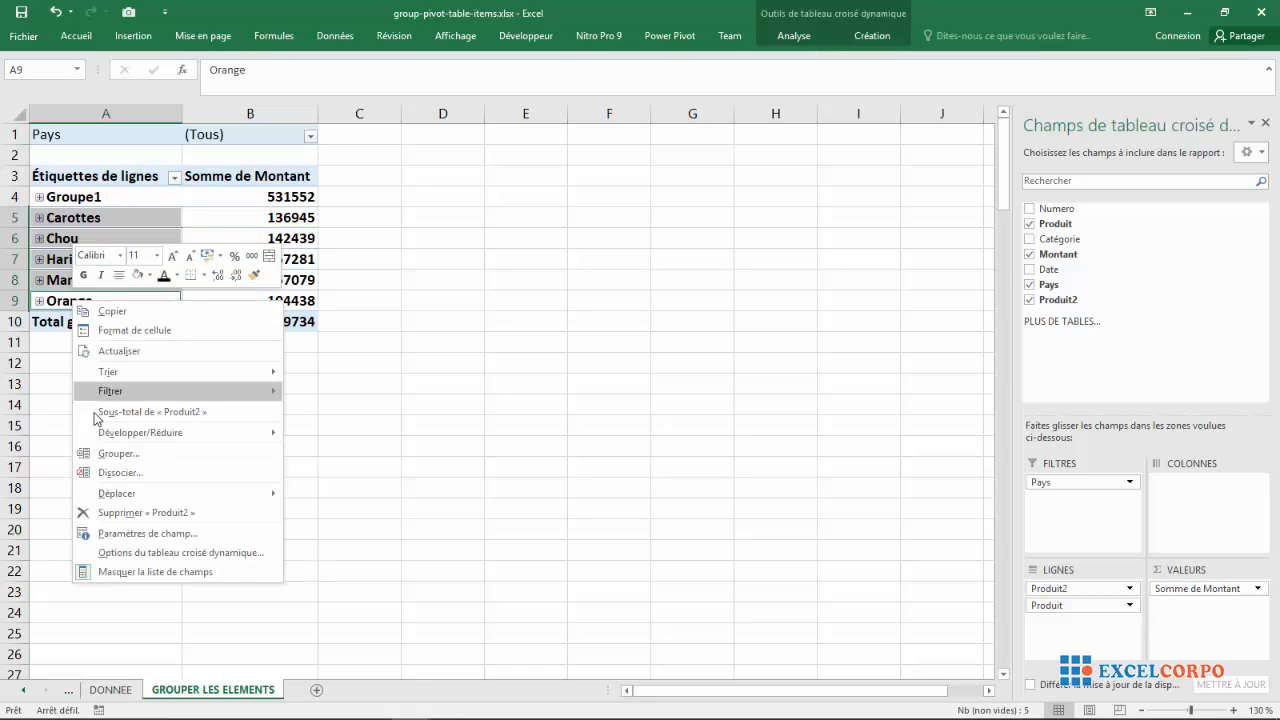
click(110, 454)
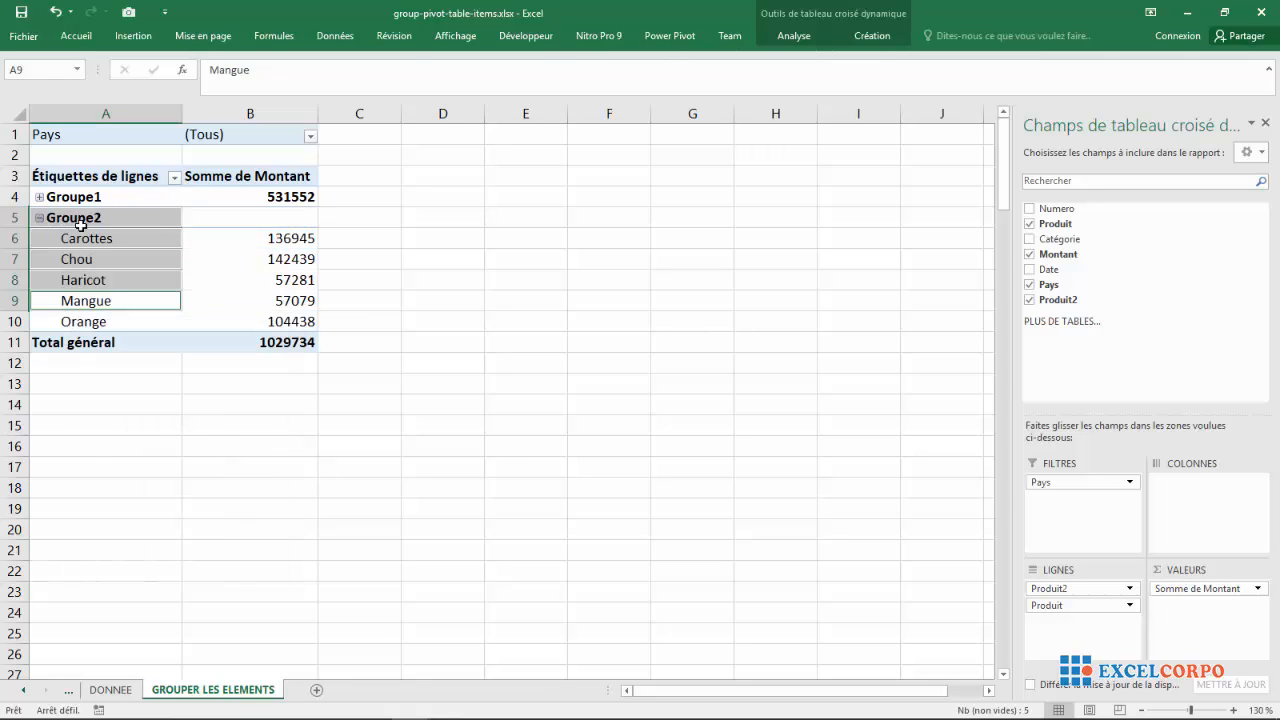
Step: Collapse Groupe2 to compare the group totals, and expand both Groupe1 and Groupe2 to list their products
click(39, 218)
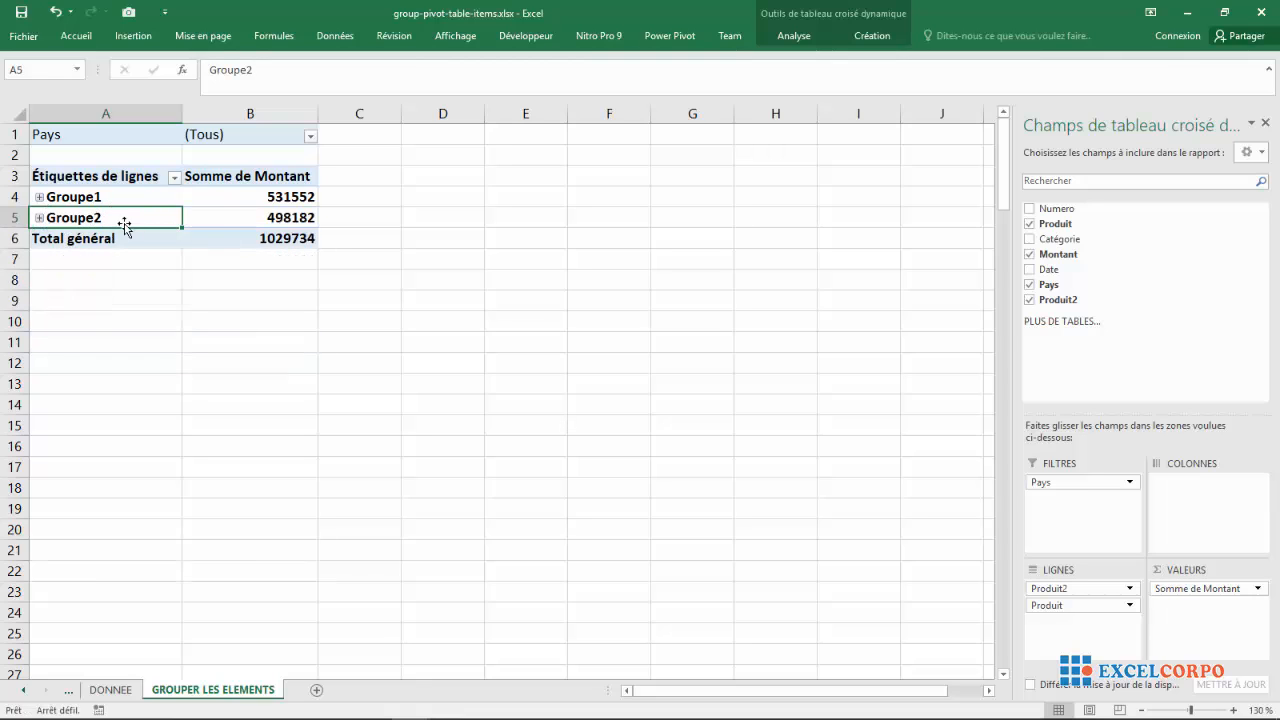
click(39, 197)
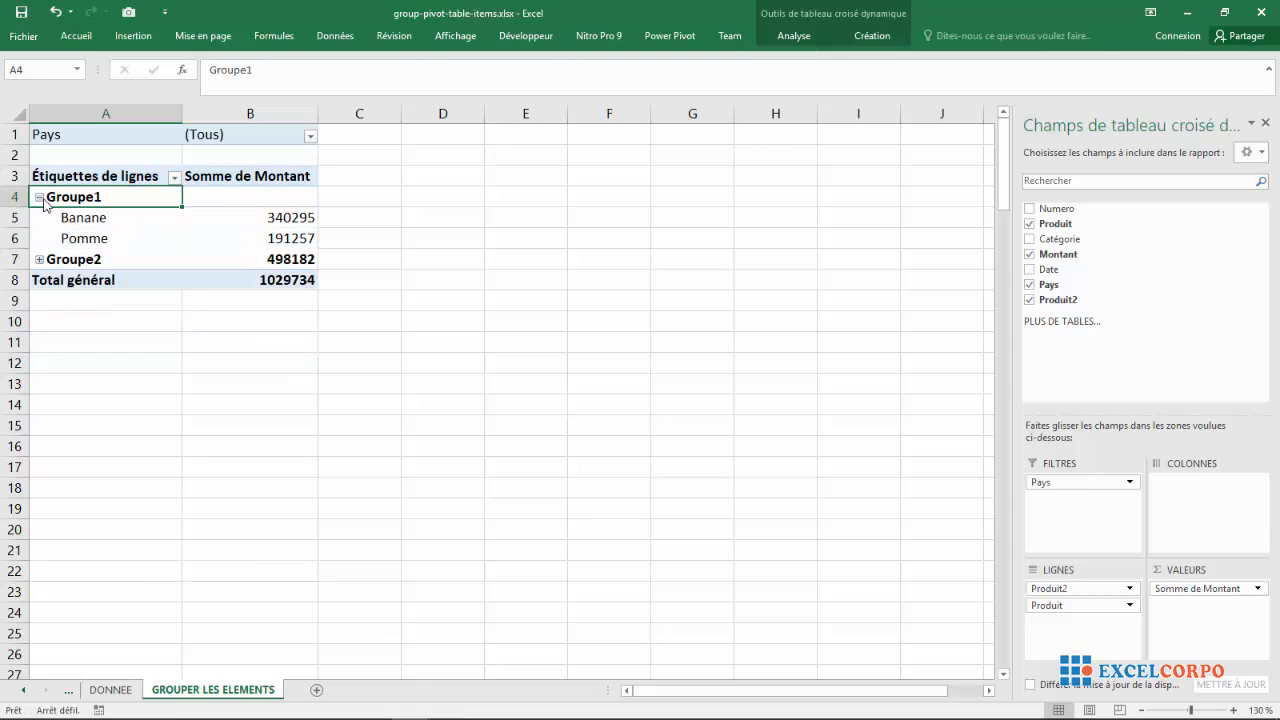
click(39, 259)
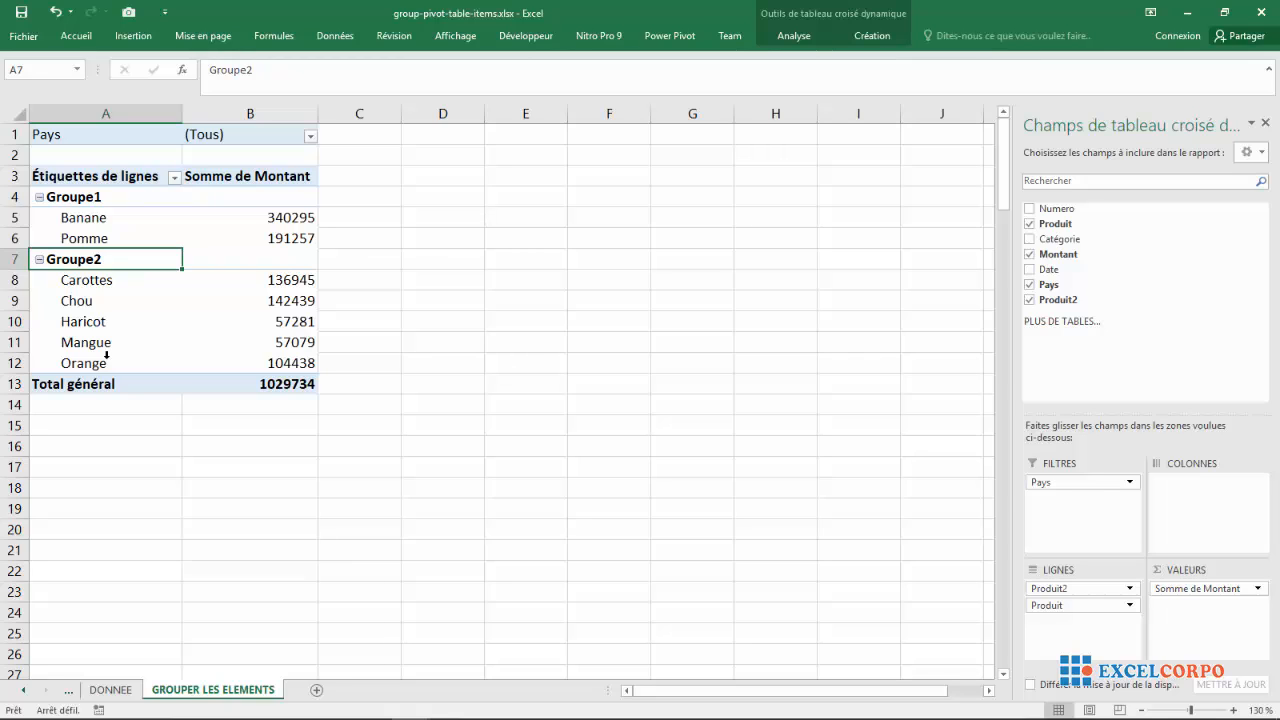
Step: Rename the Groupe1 item in the pivot table rows as fruit1
click(72, 200)
drag(254, 70, 210, 70)
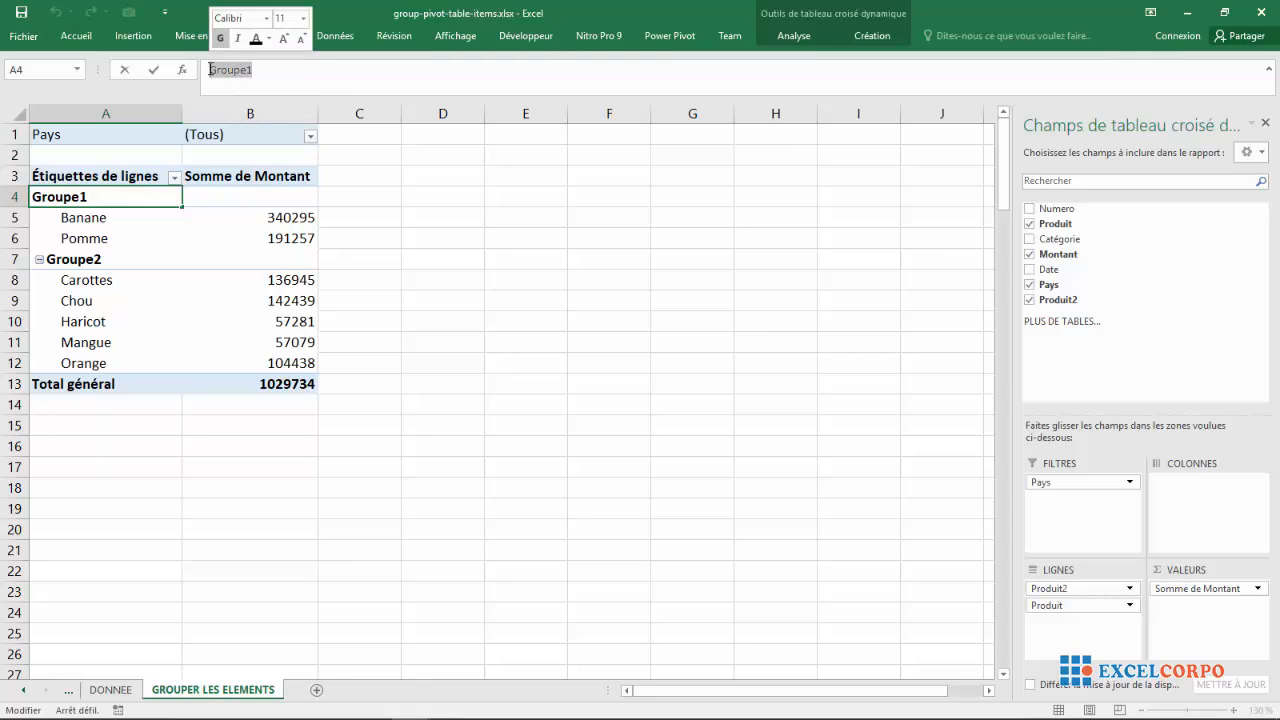
text(freiut)
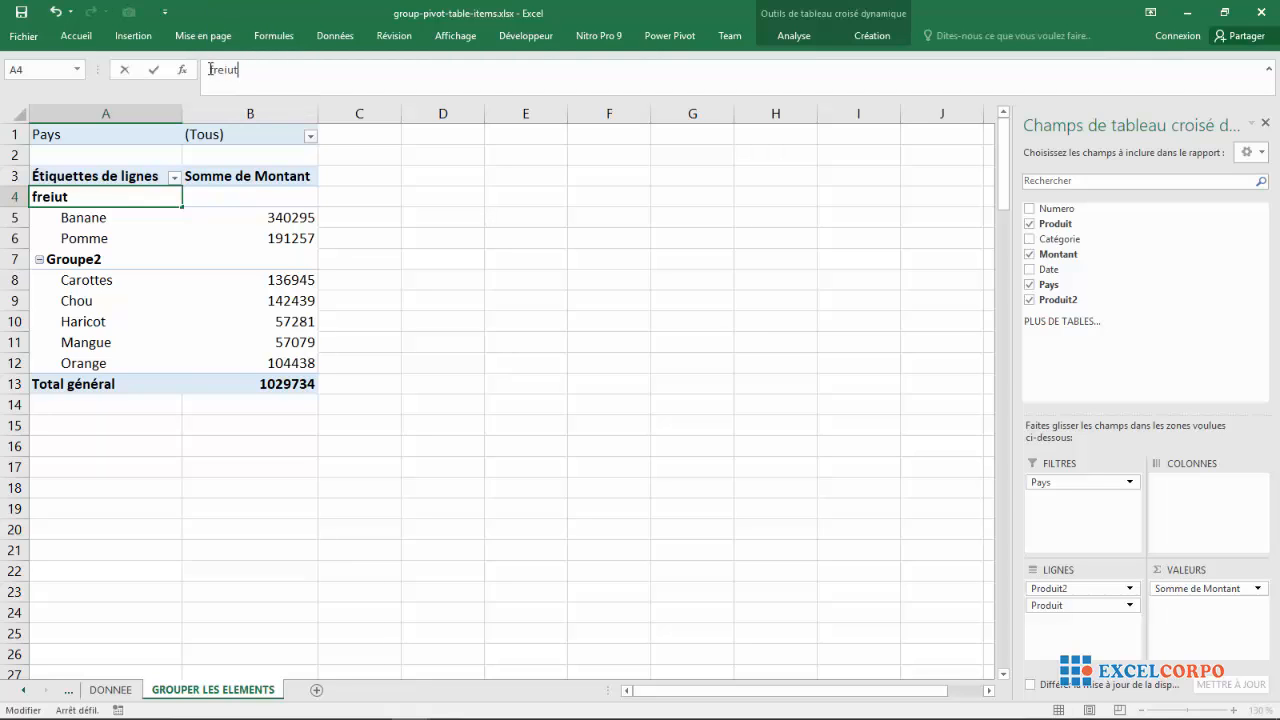
text(1)
key(BackSpace)
key(BackSpace)
key(BackSpace)
key(BackSpace)
key(BackSpace)
text(uit1)
key(Return)
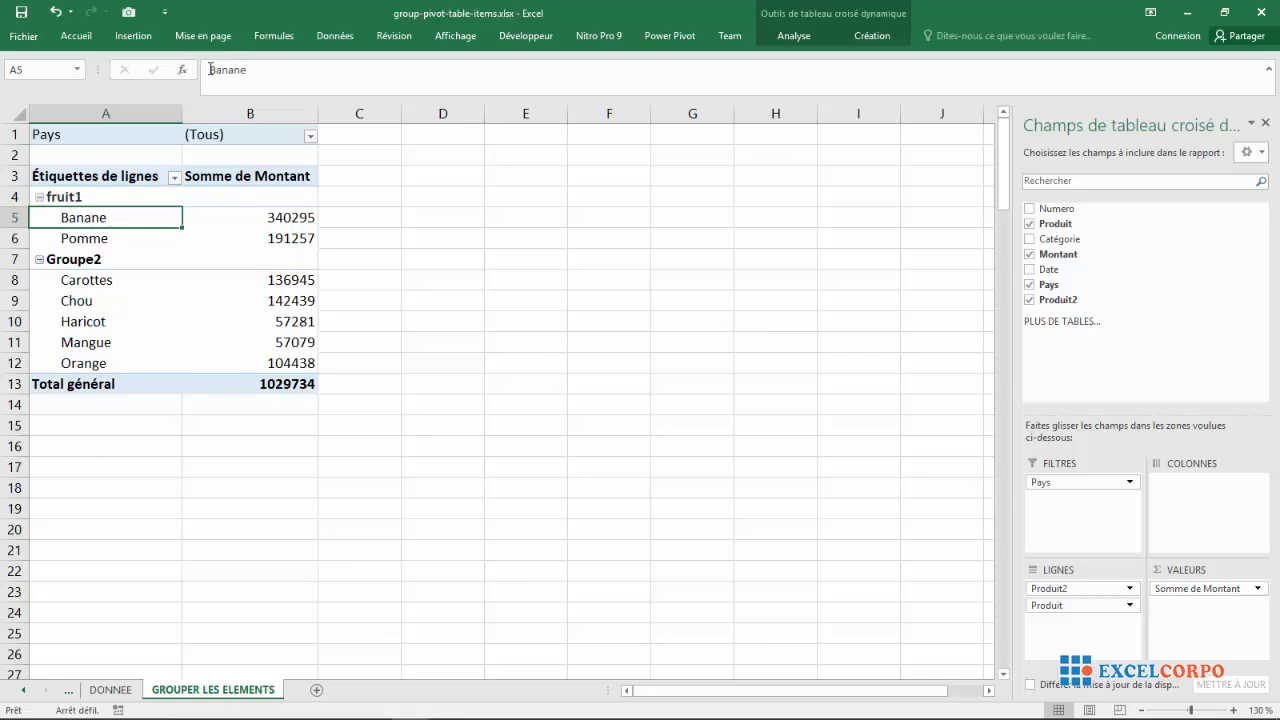
Step: Rename the Groupe2 item in the pivot table rows as fruit2
click(80, 259)
click(262, 70)
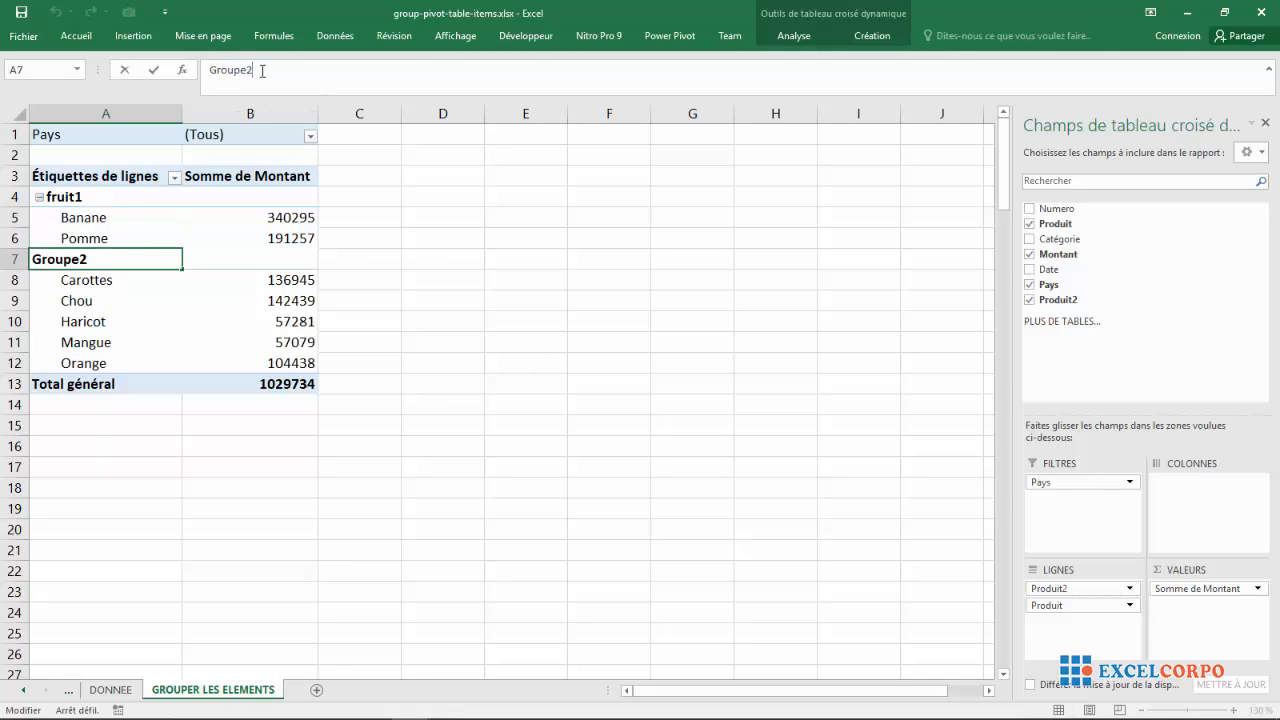
key(BackSpace)
key(BackSpace)
key(BackSpace)
key(BackSpace)
key(BackSpace)
key(BackSpace)
key(BackSpace)
text(f)
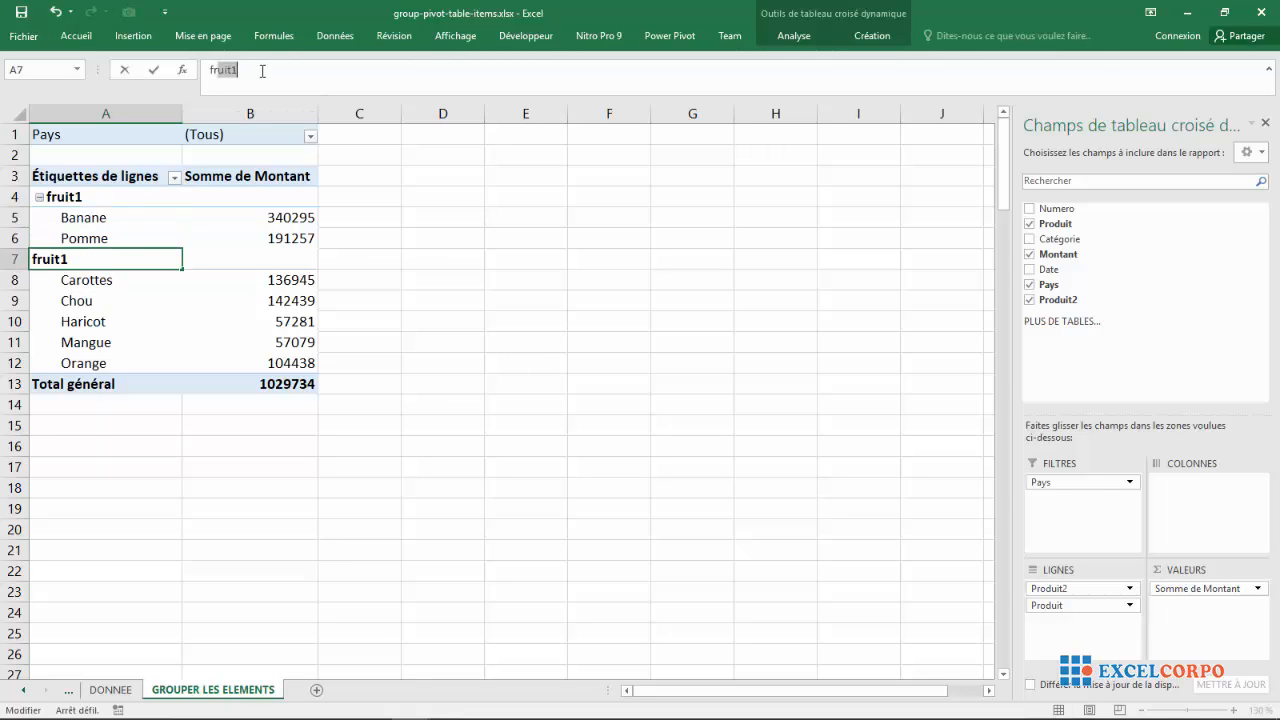
text(ruit2)
key(Return)
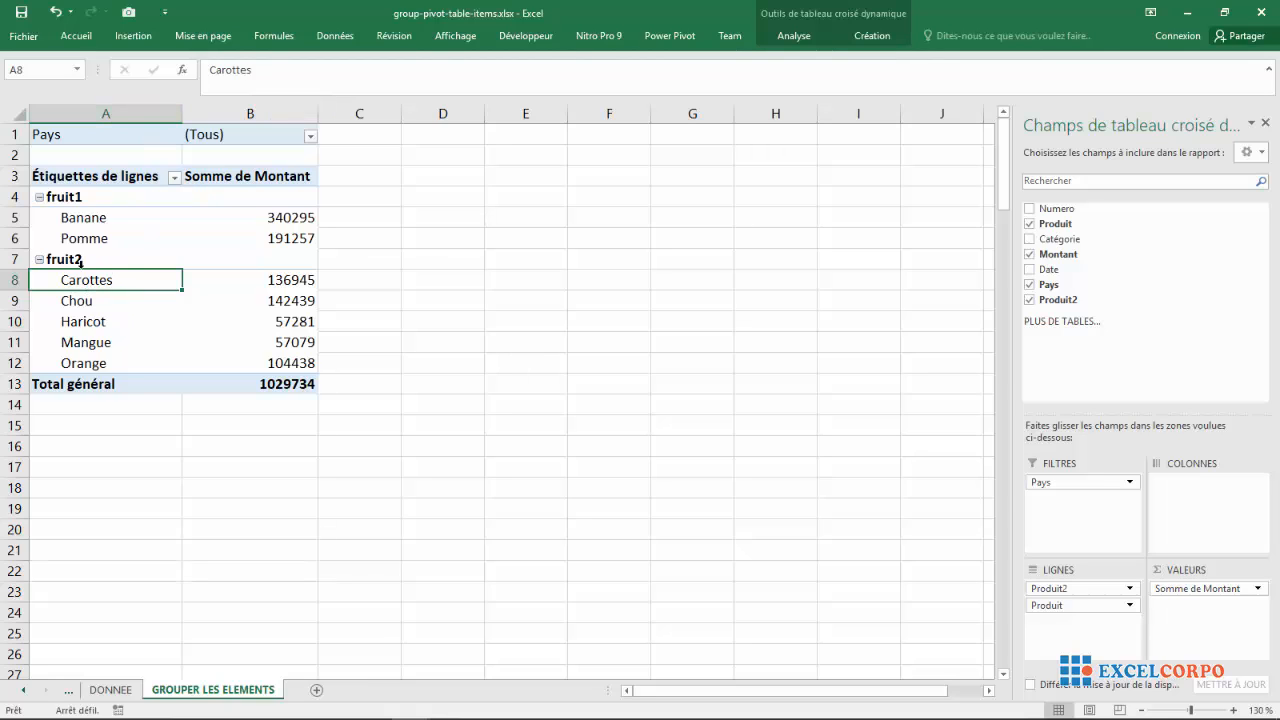
click(1129, 590)
click(1126, 593)
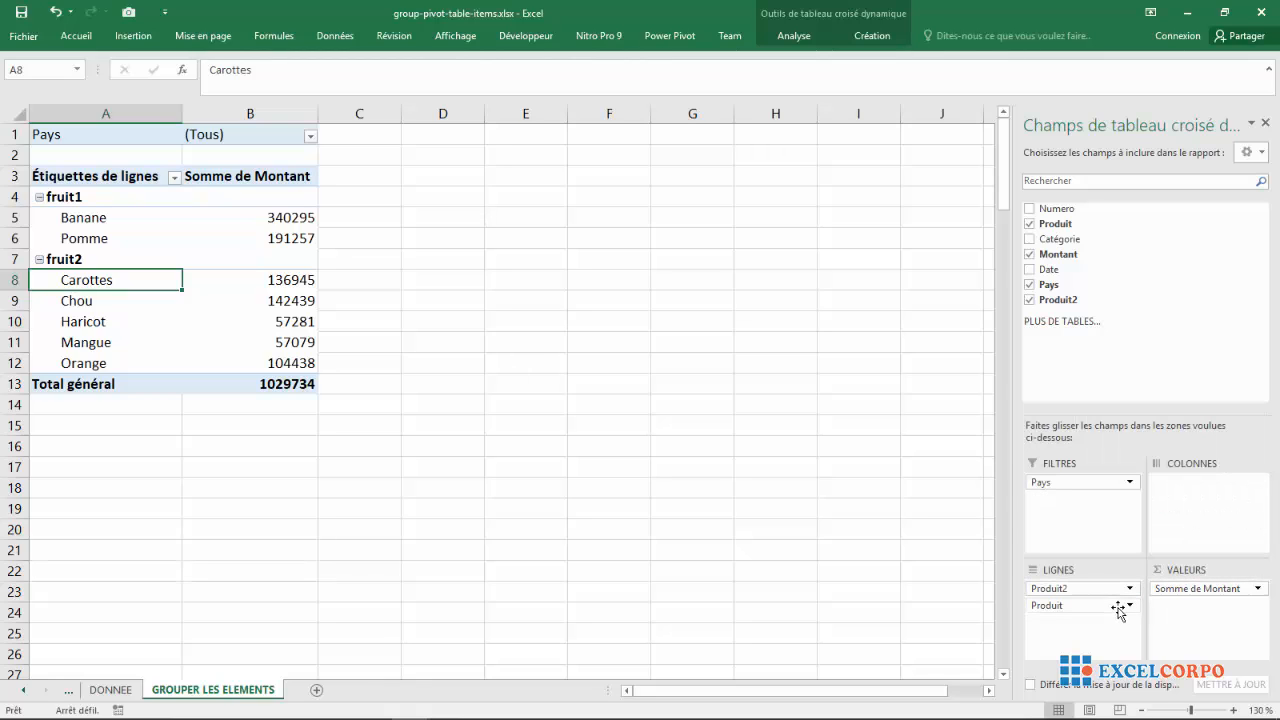
click(1115, 605)
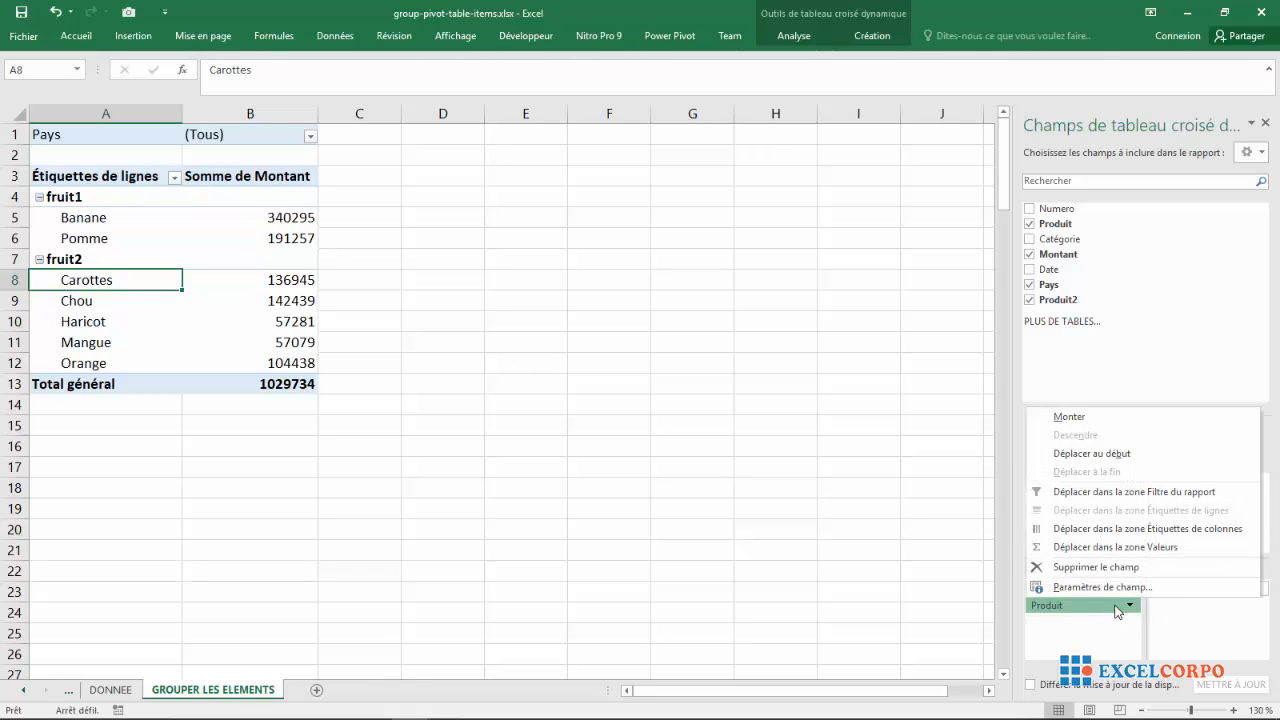
click(1115, 605)
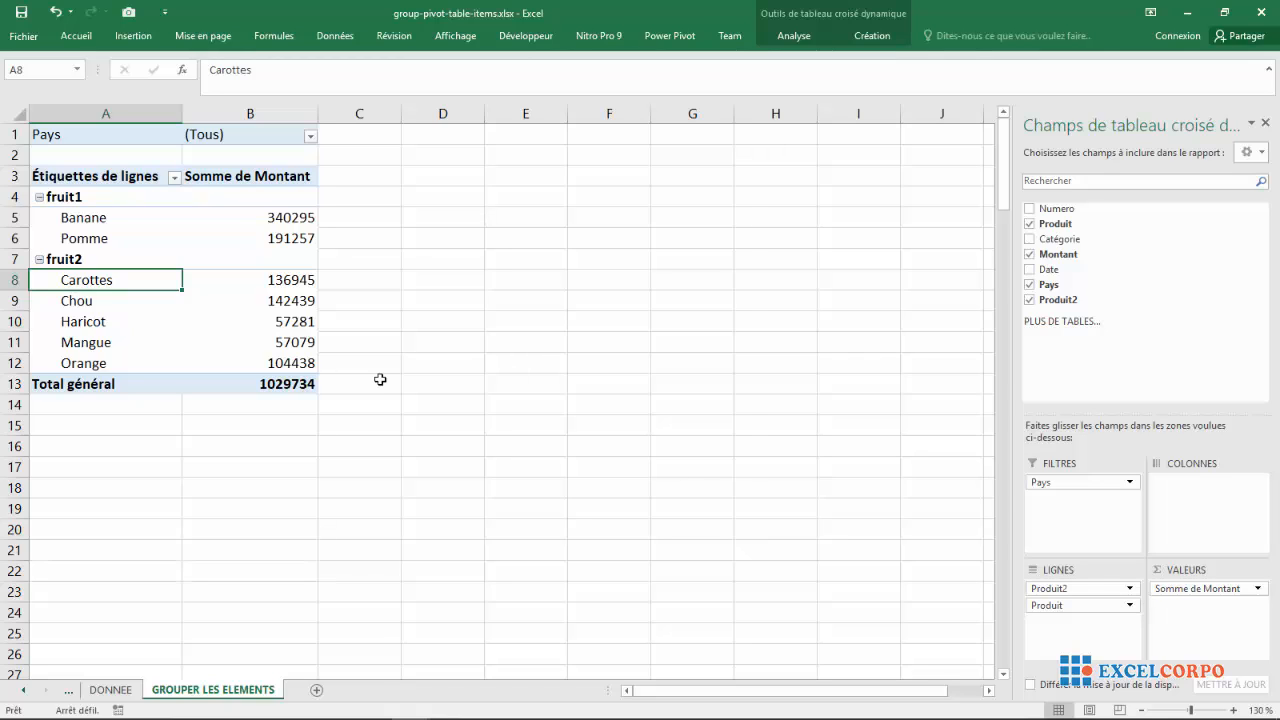
Step: Collapse fruit1 and fruit2 to compare their totals, expanding each group in turn to check its products before collapsing it again
click(39, 198)
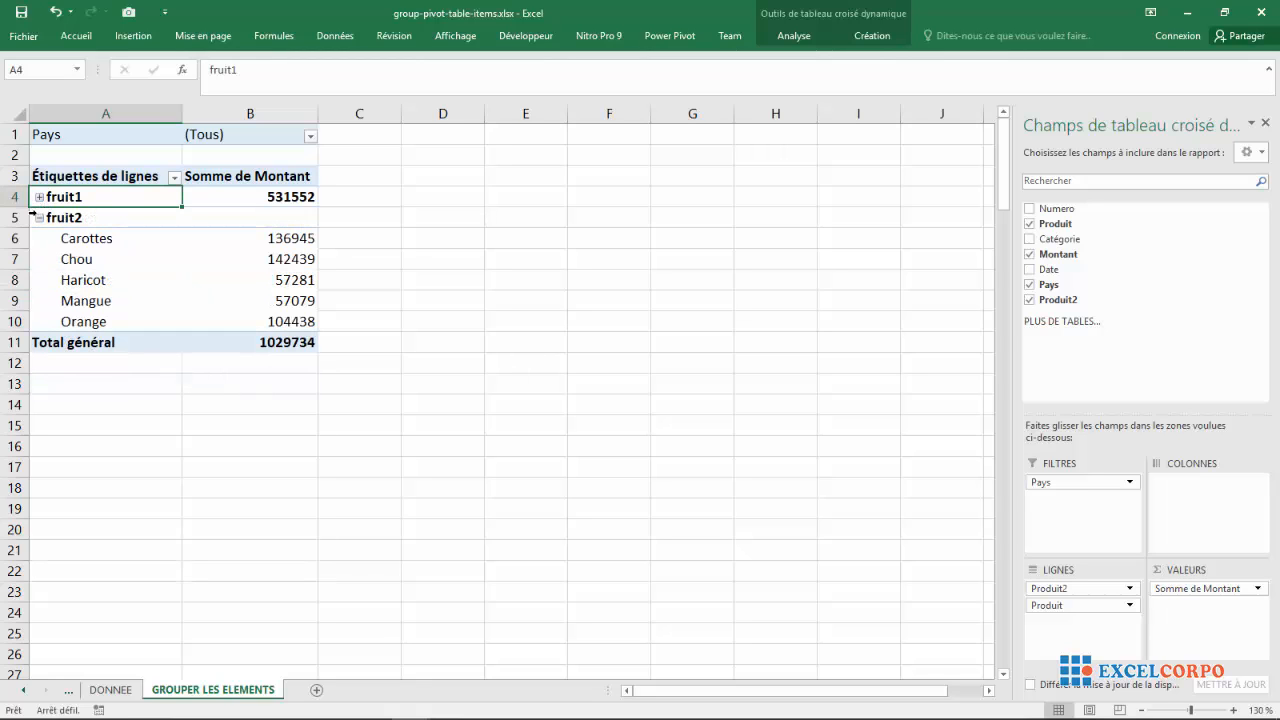
click(39, 218)
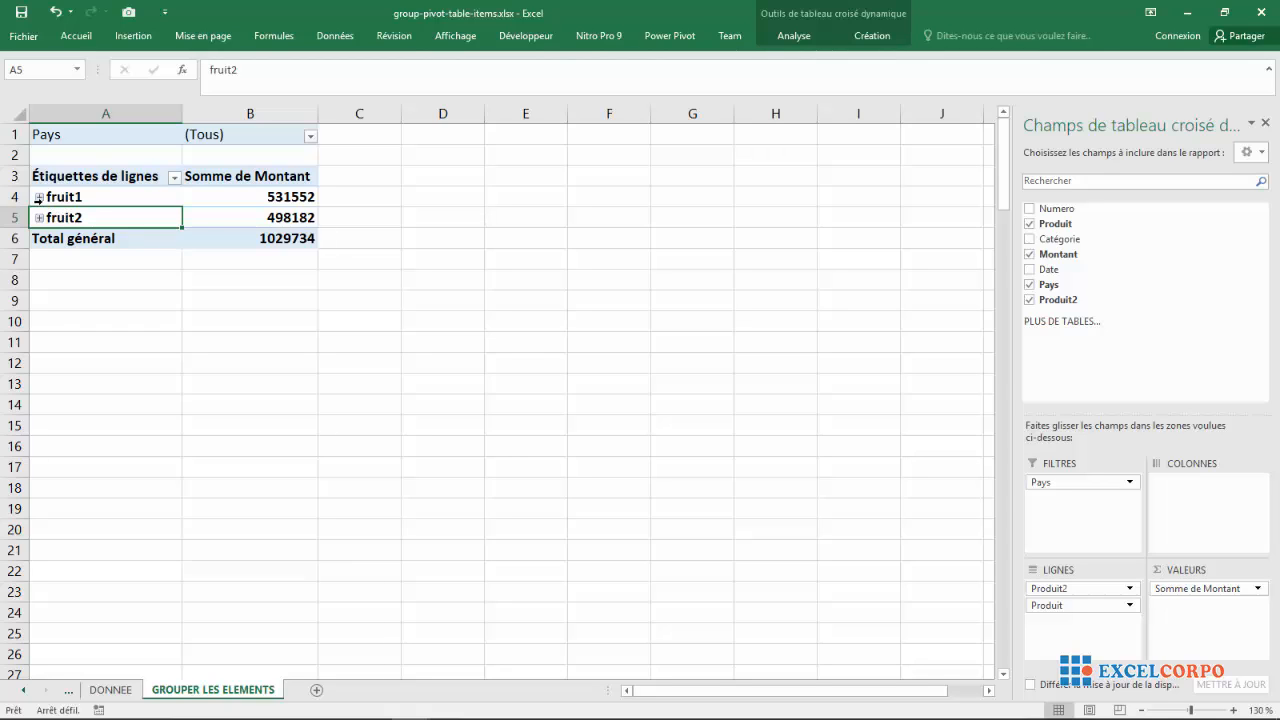
click(39, 197)
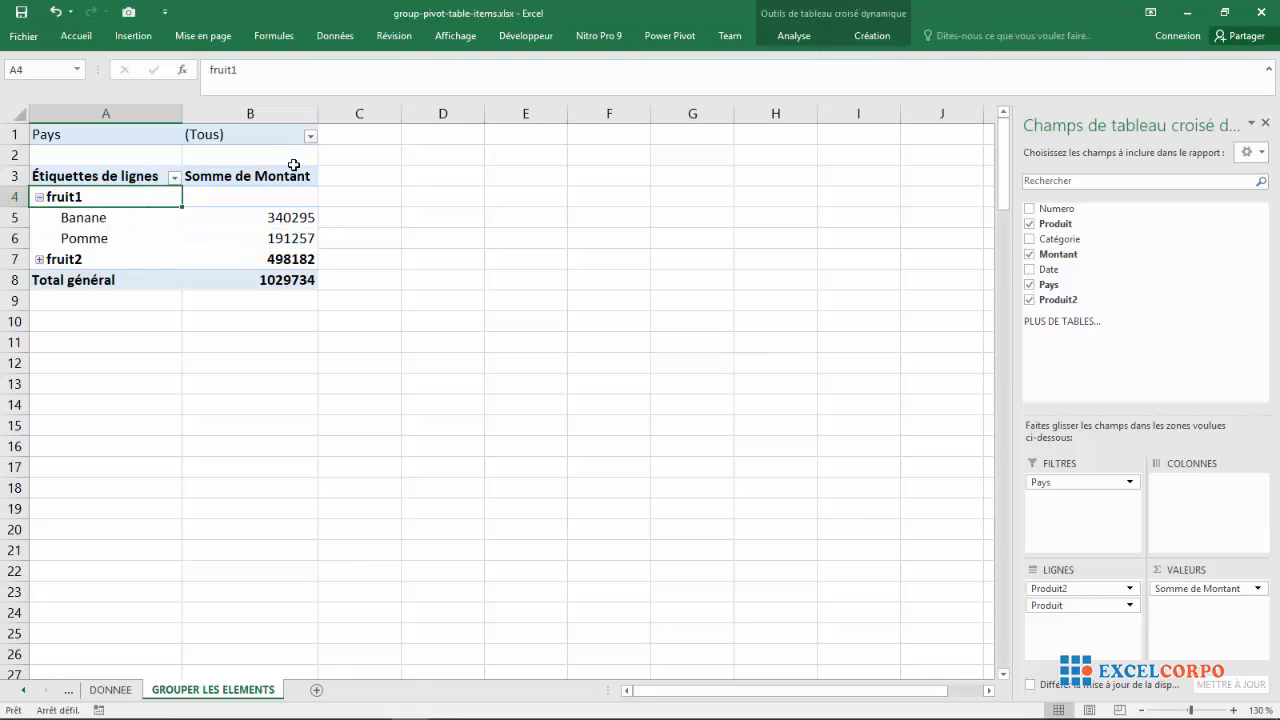
click(39, 198)
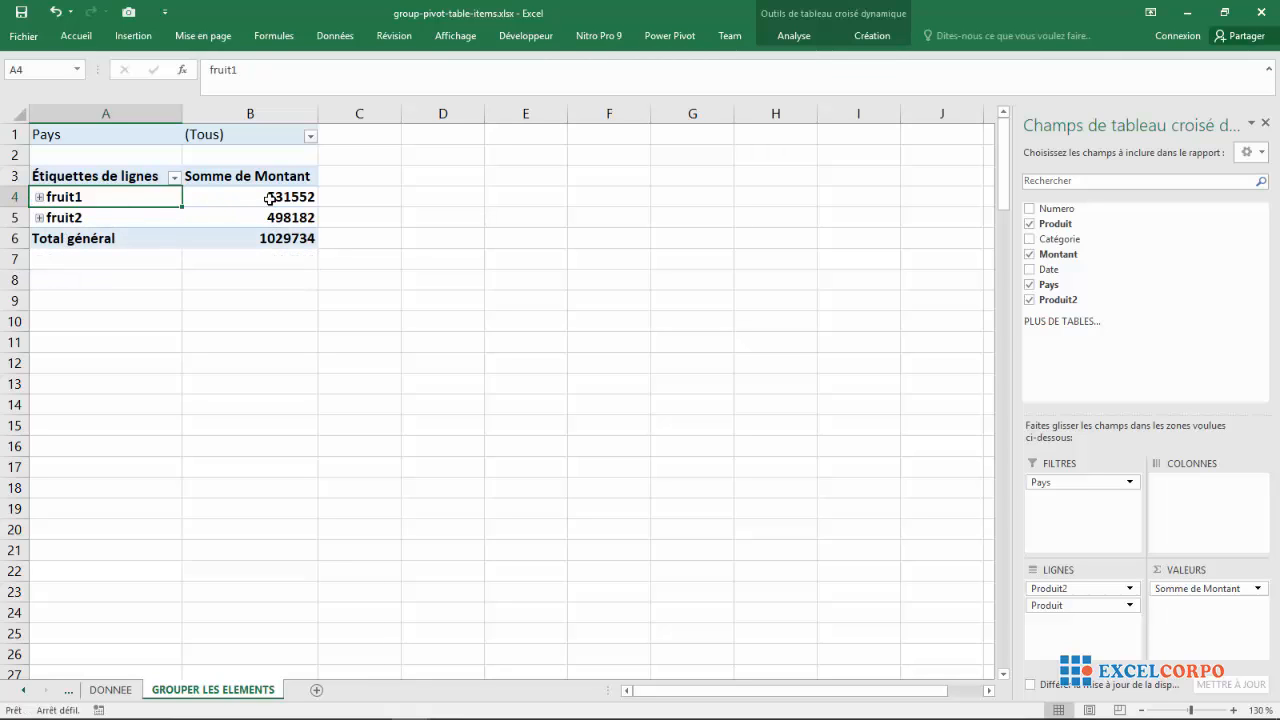
click(39, 218)
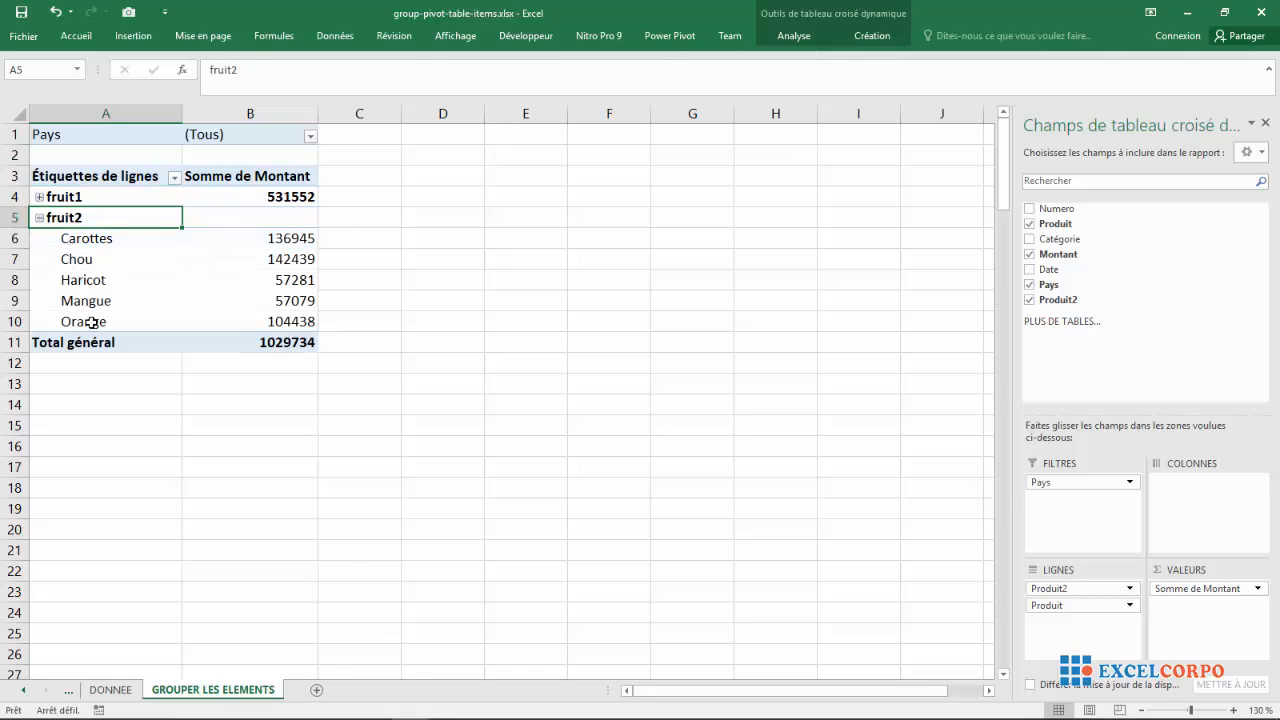
click(166, 378)
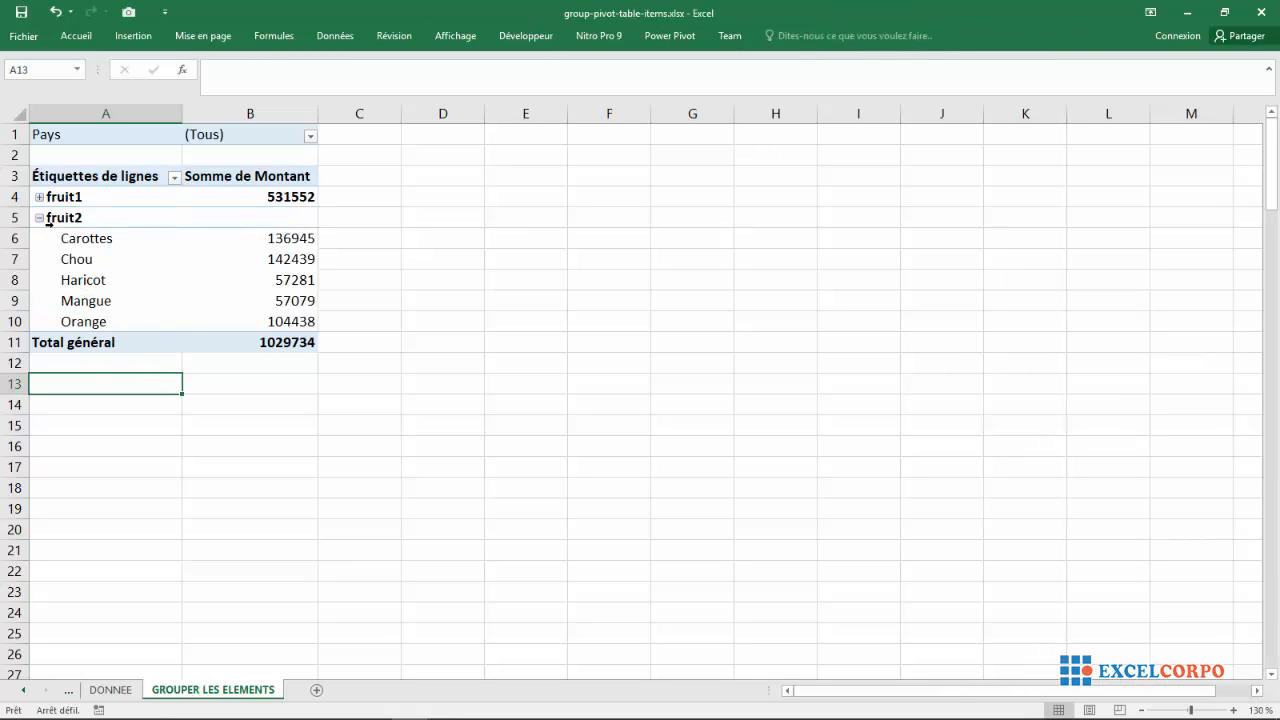
click(40, 224)
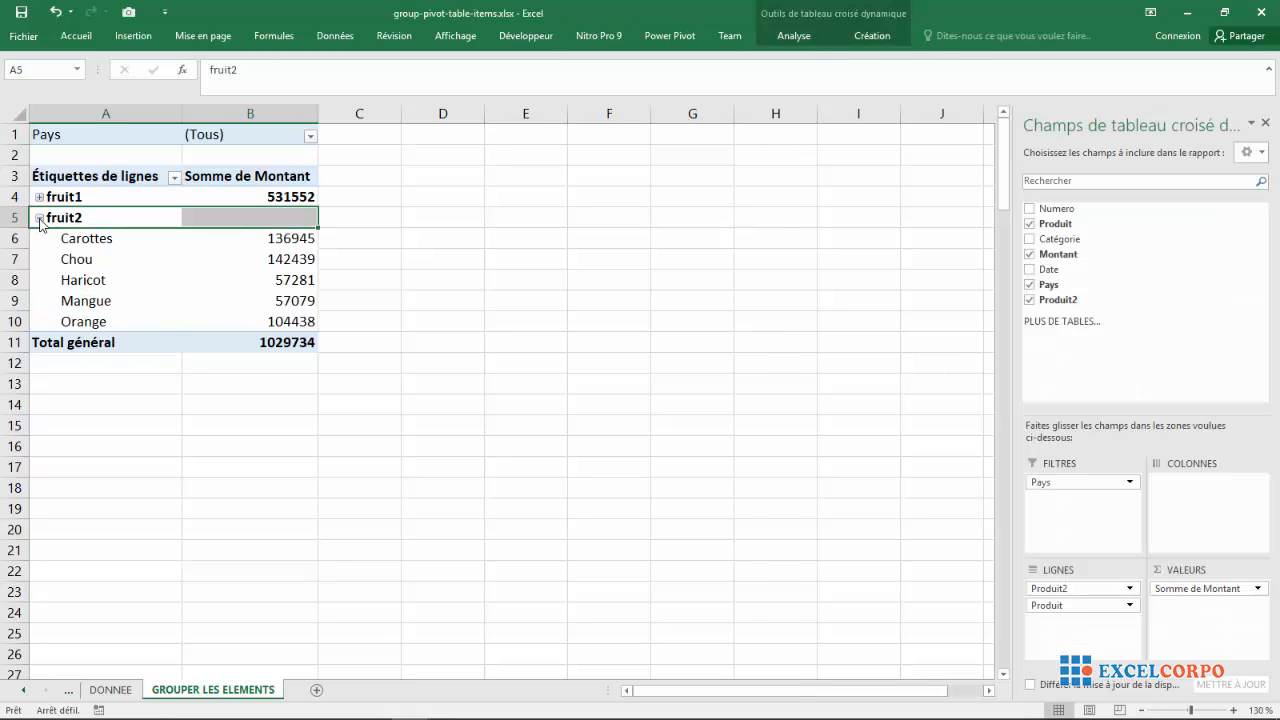
click(40, 222)
click(358, 320)
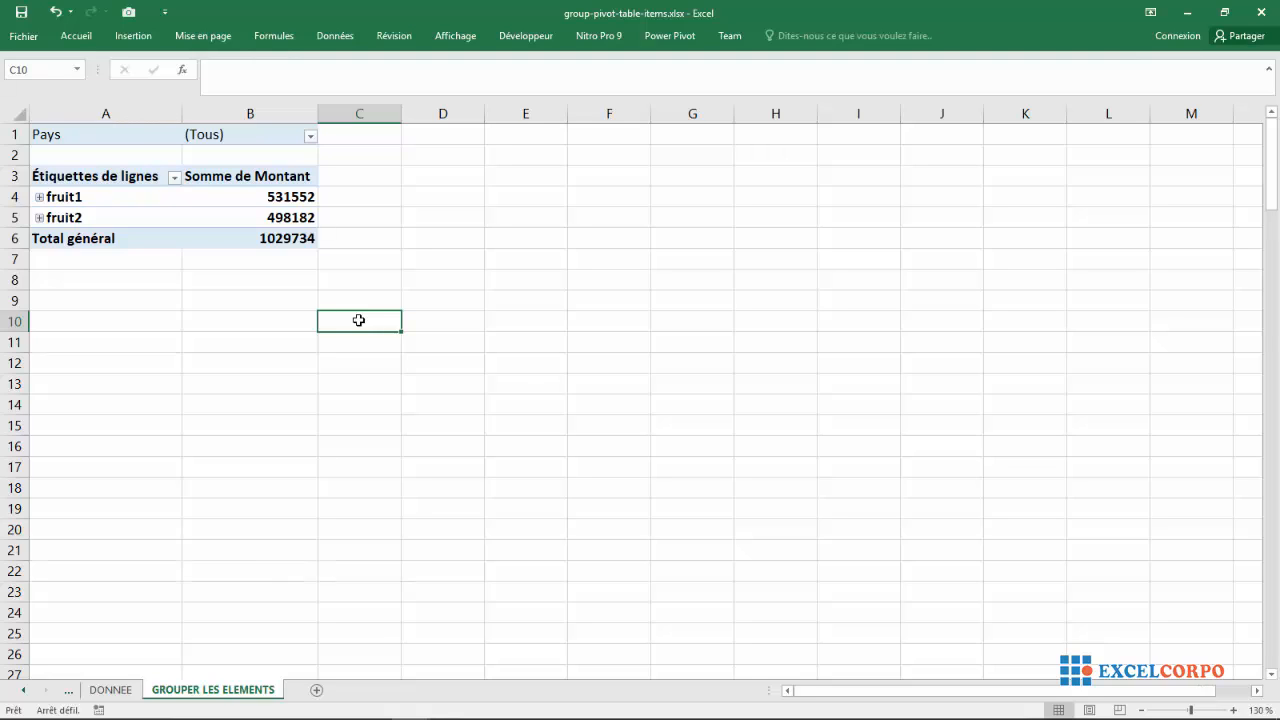
Step: Empty the pivot table by removing the Pays, Produit2, Produit, Montant, Date and Mois fields
click(255, 189)
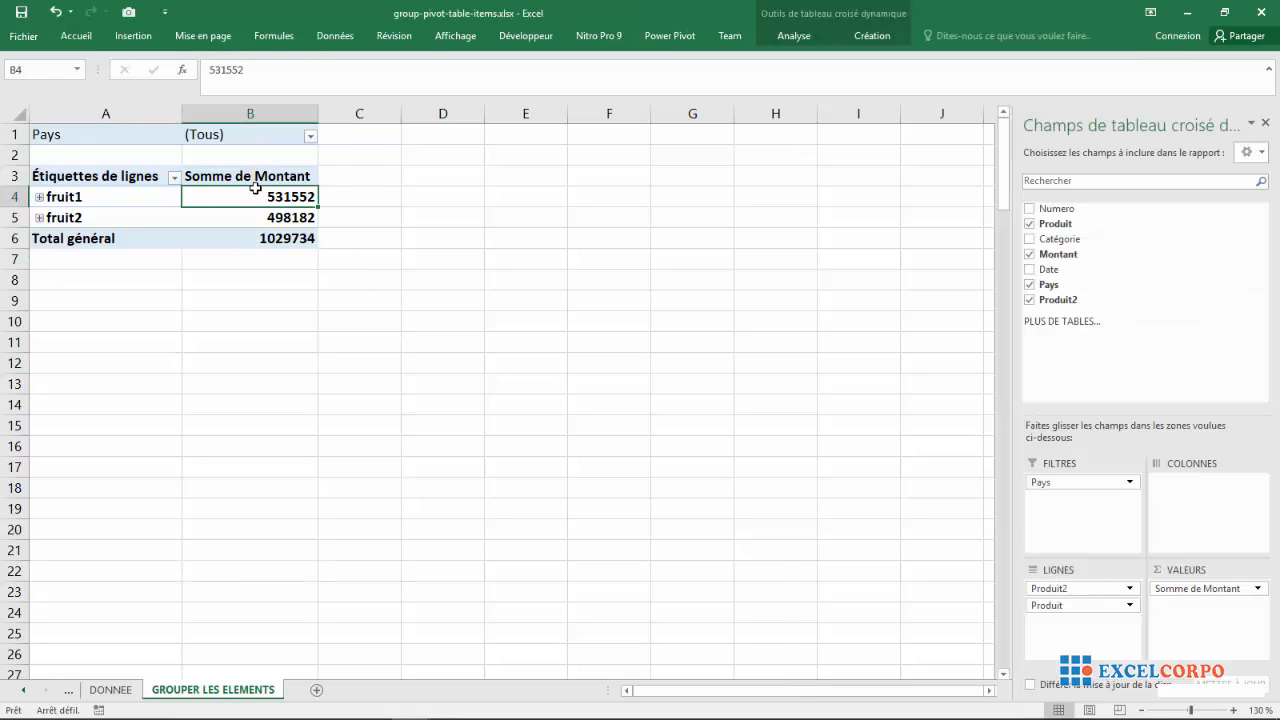
click(1030, 285)
click(1030, 299)
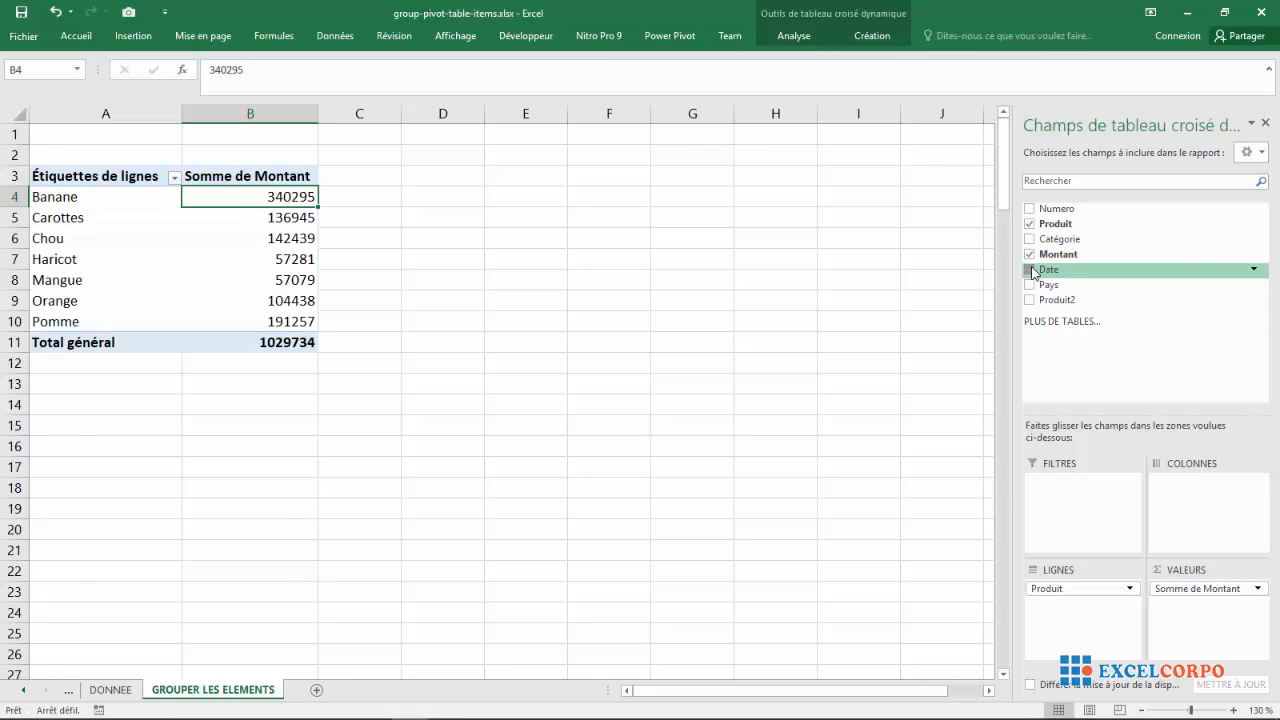
click(1030, 270)
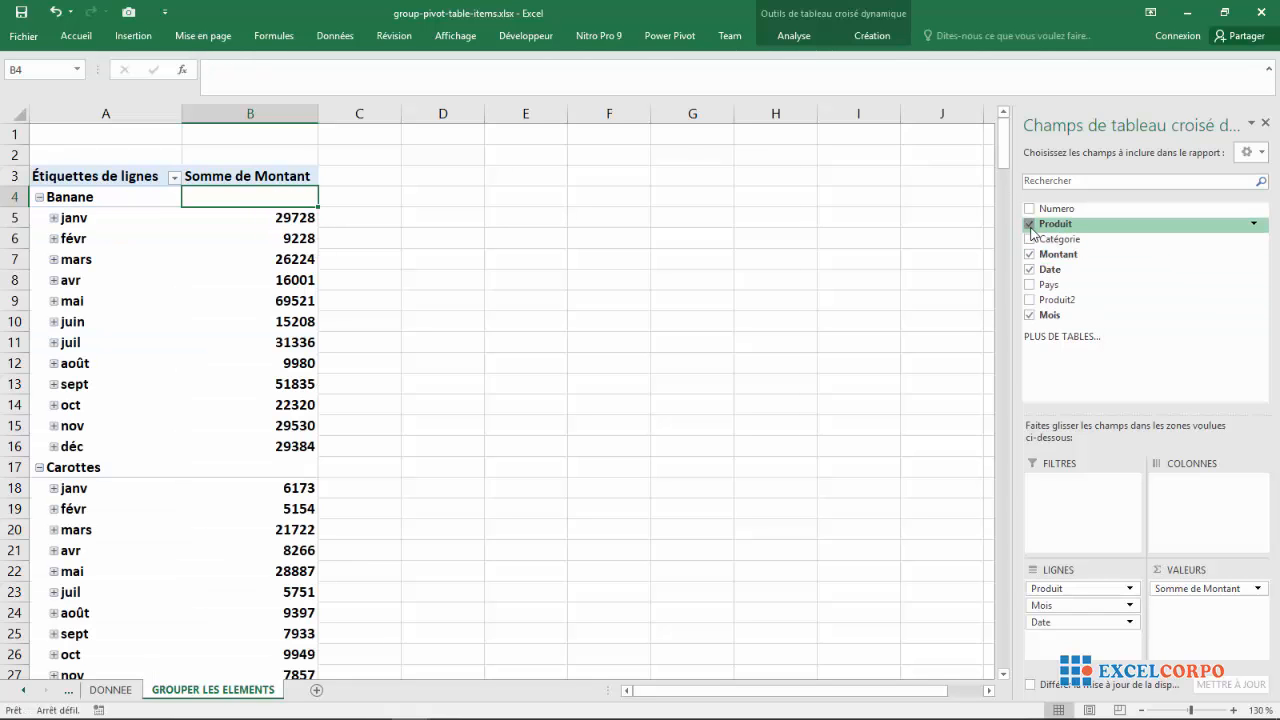
click(1030, 224)
click(1030, 254)
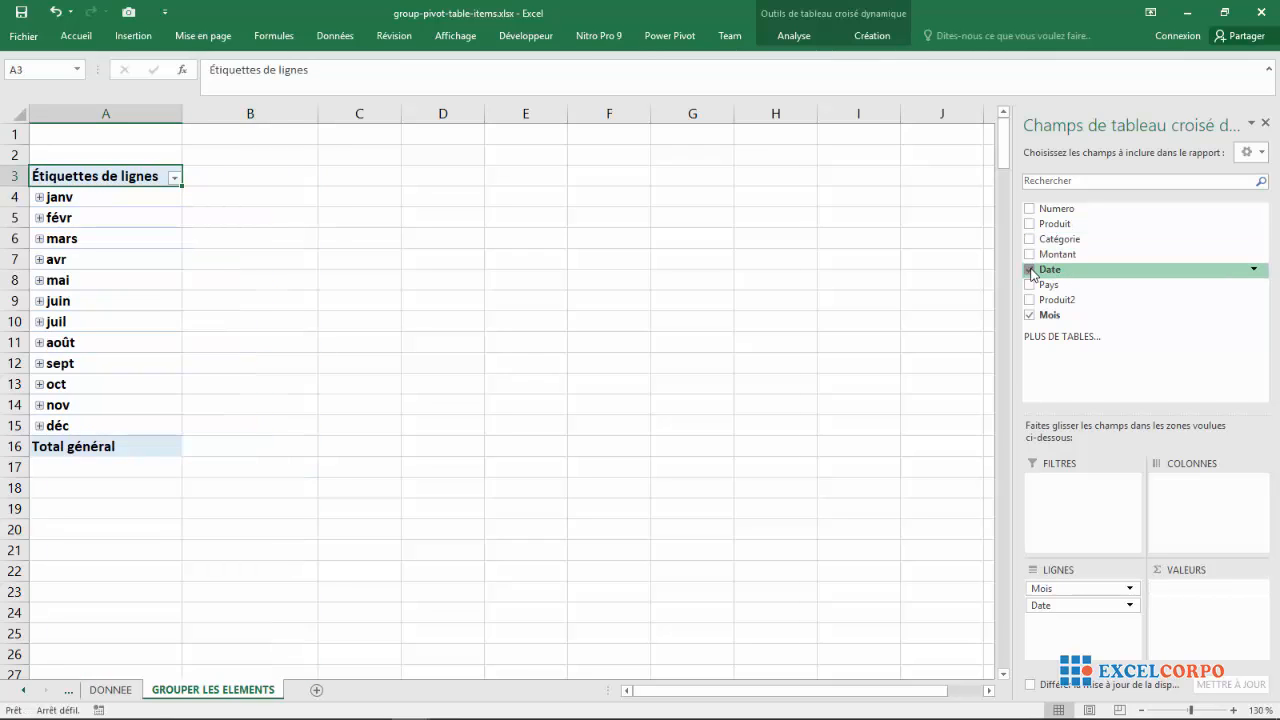
click(1030, 270)
click(1029, 315)
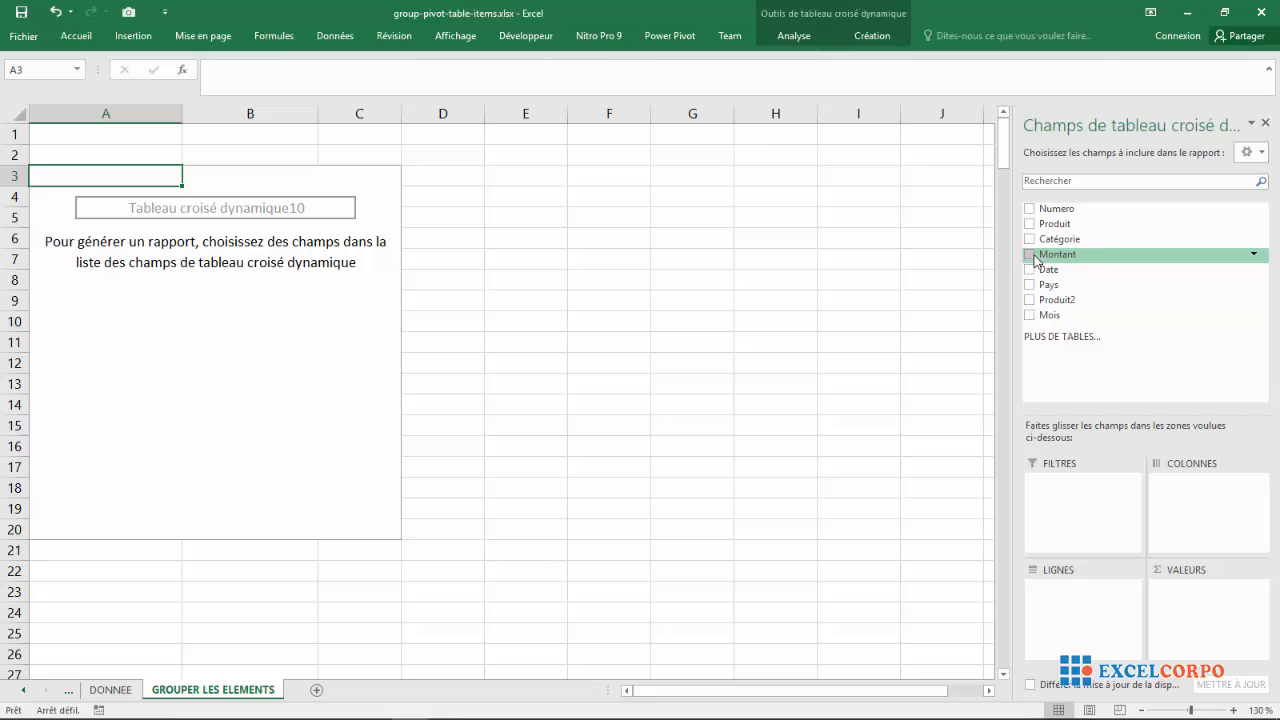
Step: Add Date to the pivot table rows without the Mois field, and sum Montant as the values
click(1029, 270)
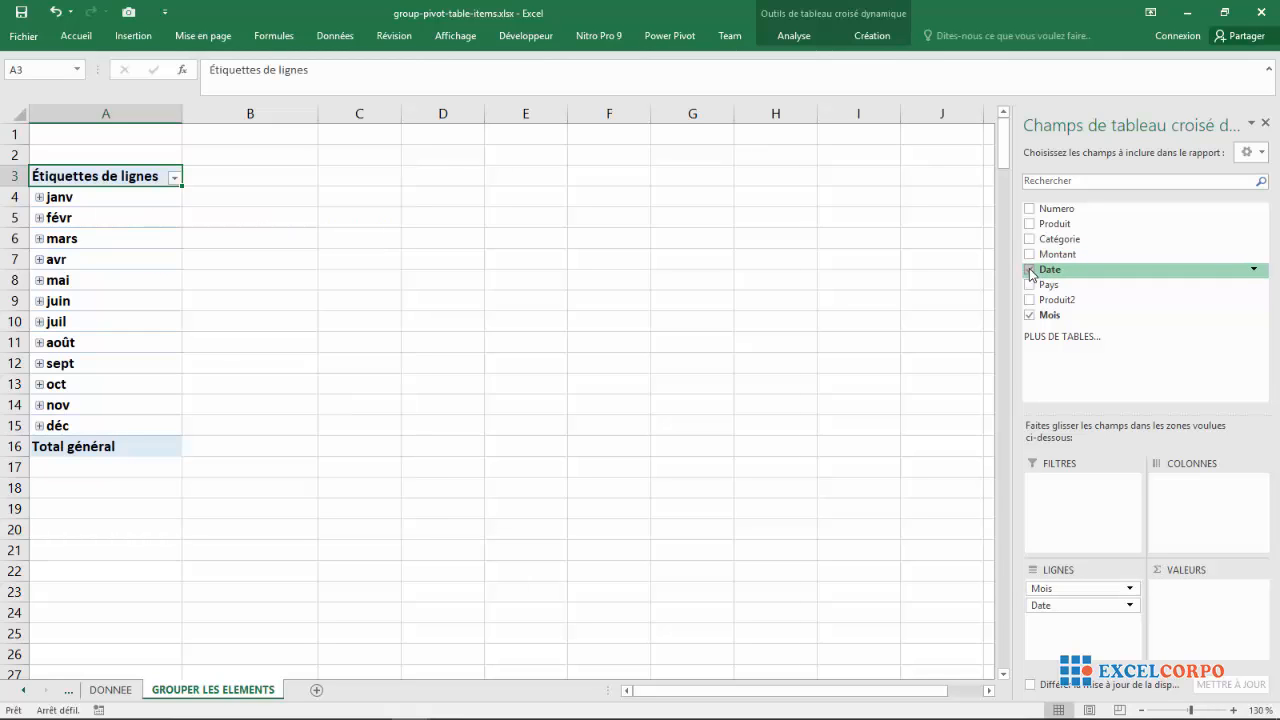
click(1030, 270)
click(1030, 270)
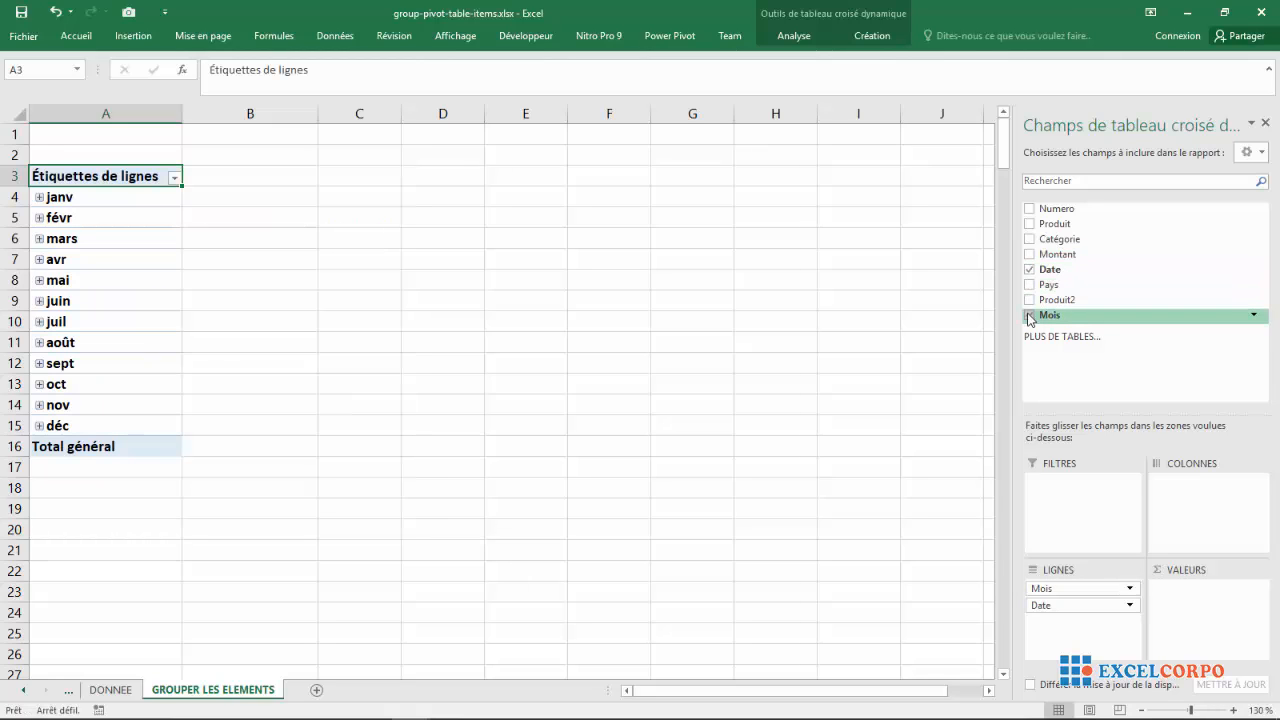
click(1029, 315)
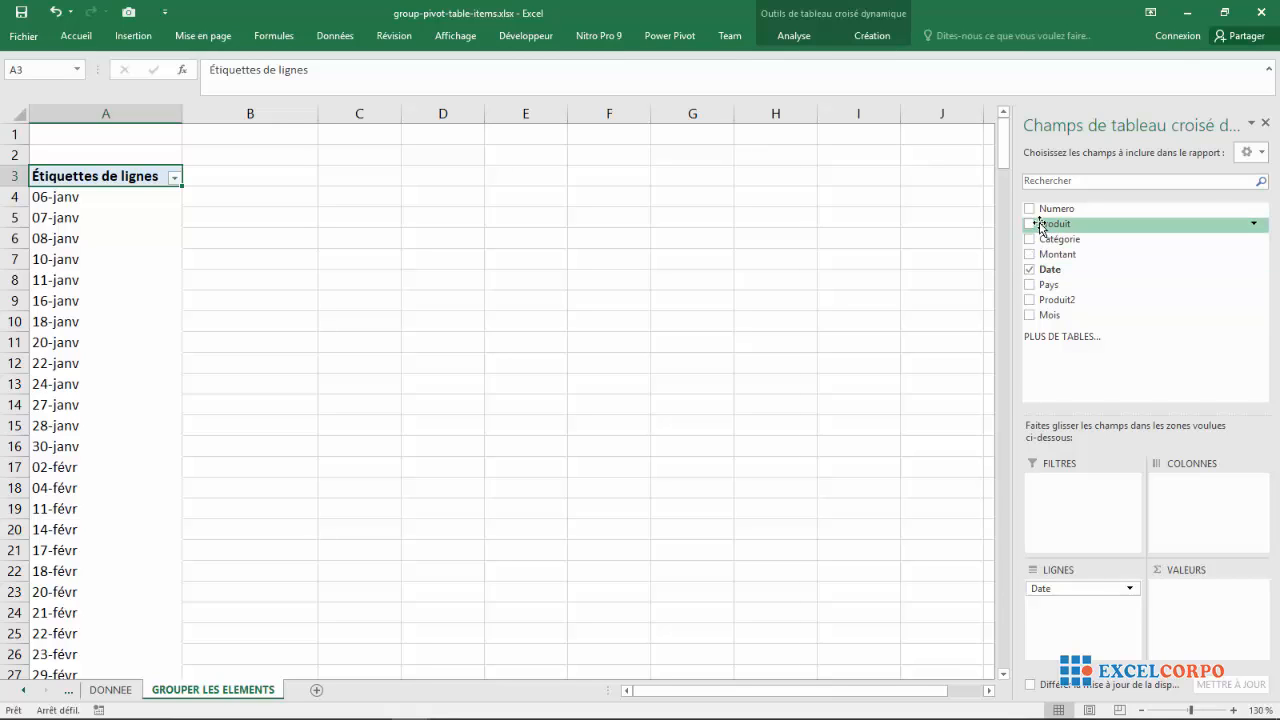
click(1031, 255)
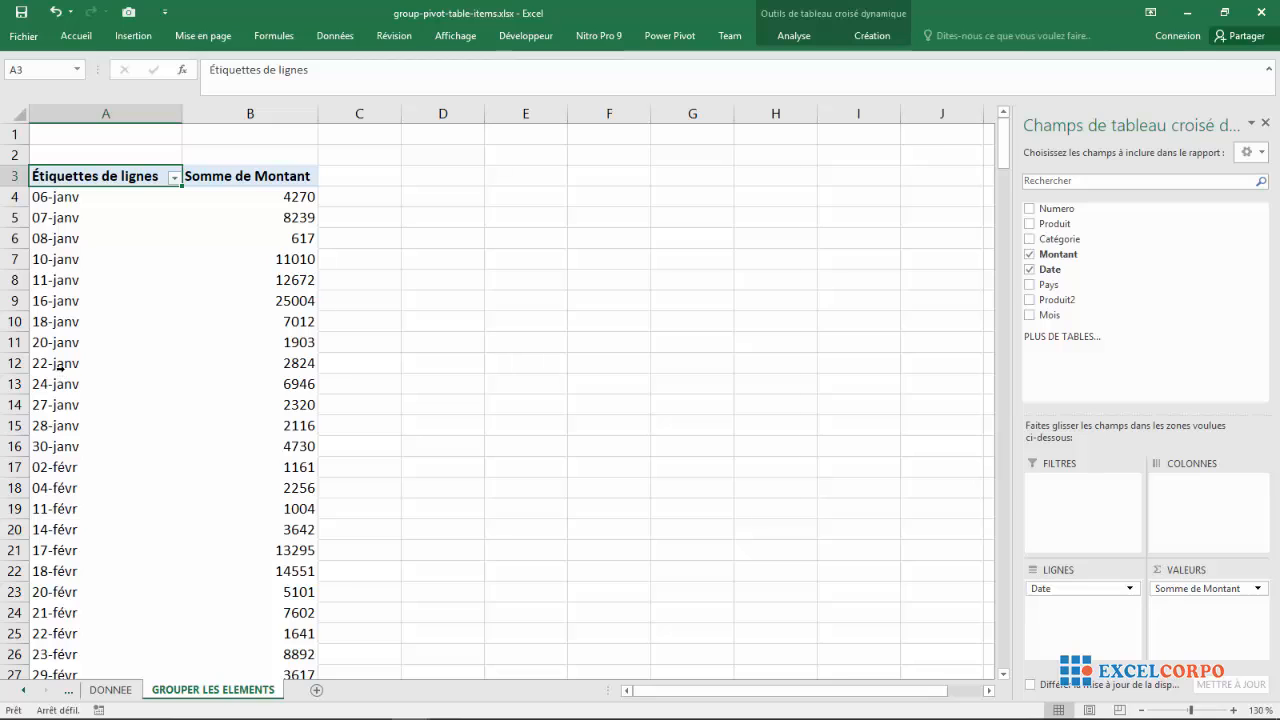
Step: Open the grouping settings for the pivot table's dates and check the automatic start and end dates
click(350, 341)
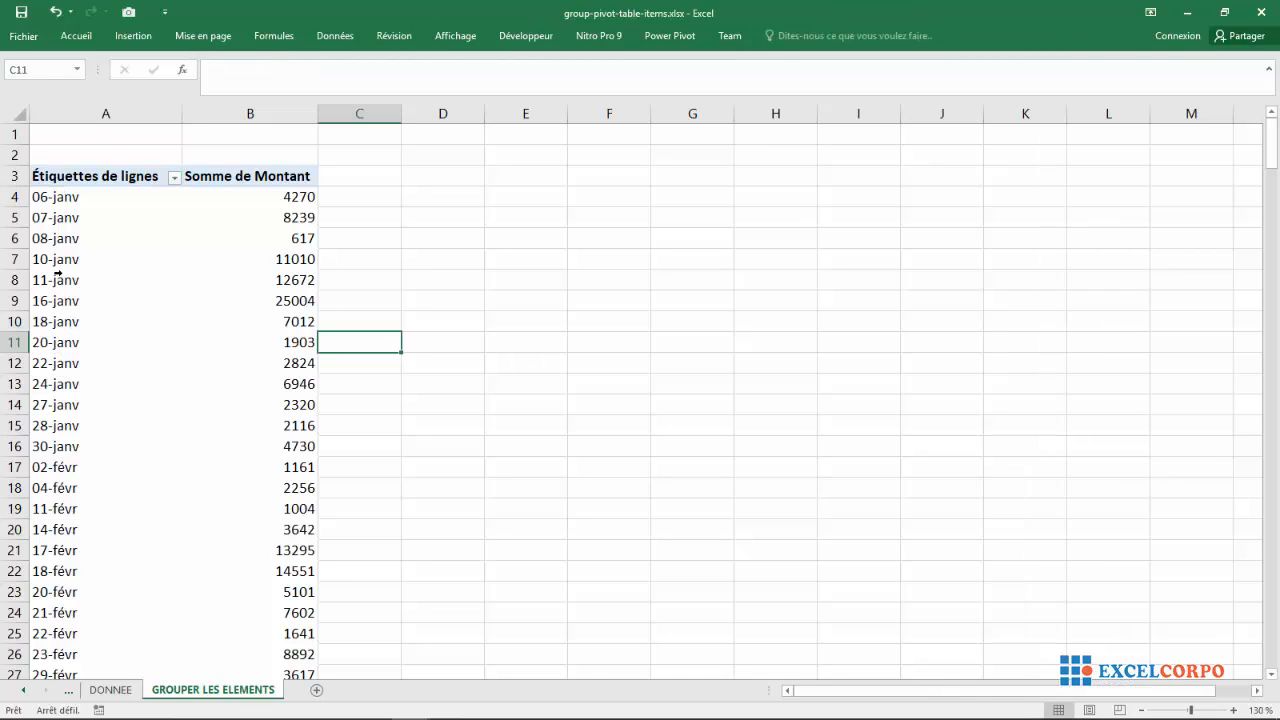
click(100, 383)
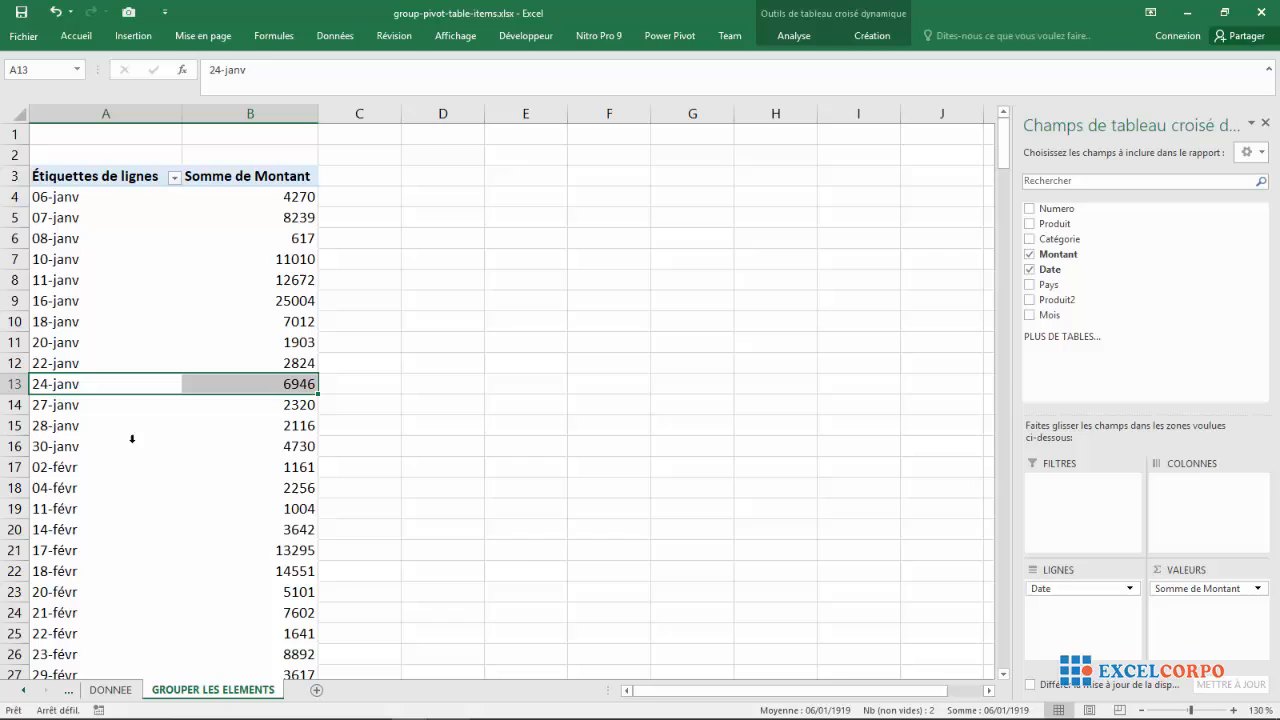
click(80, 363)
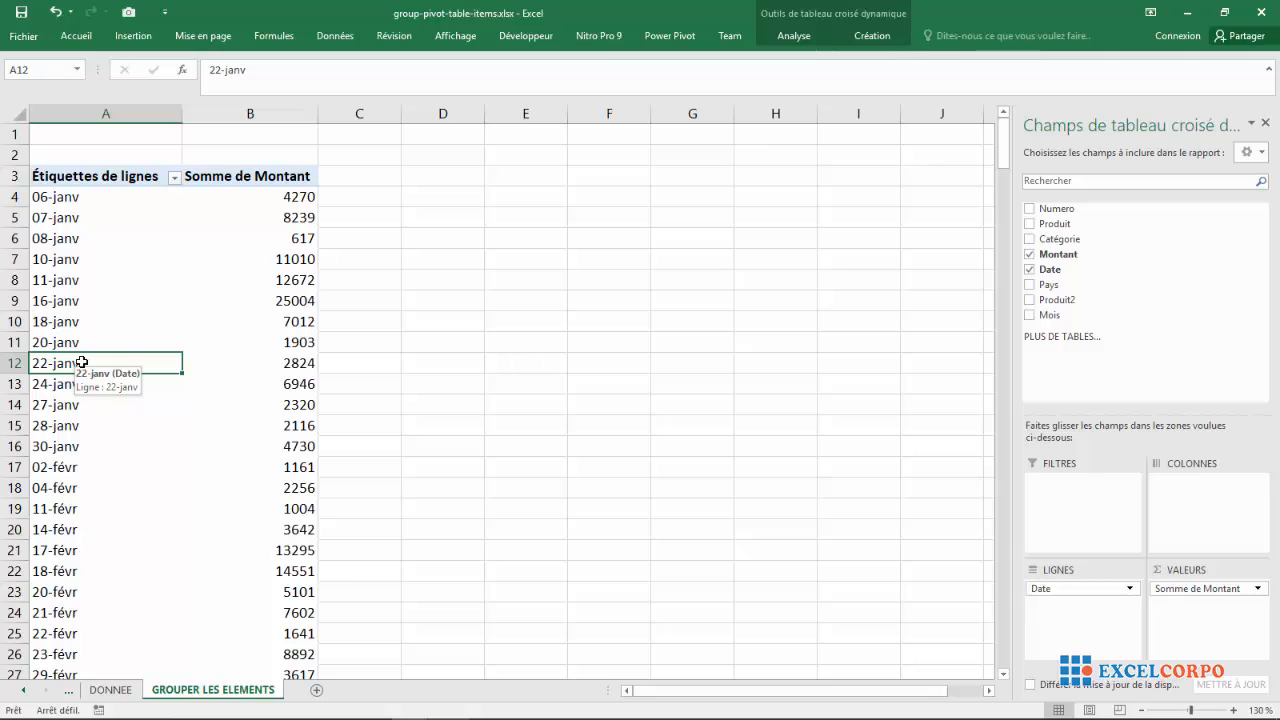
right_click(82, 362)
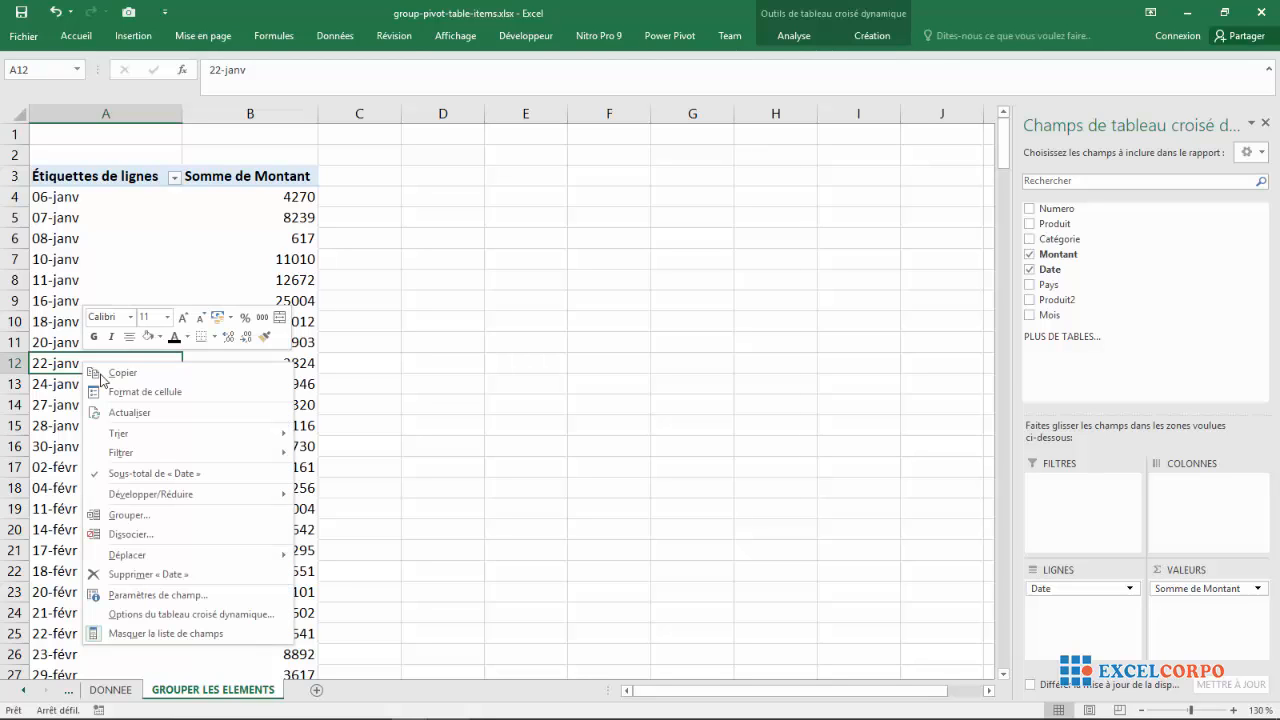
click(129, 517)
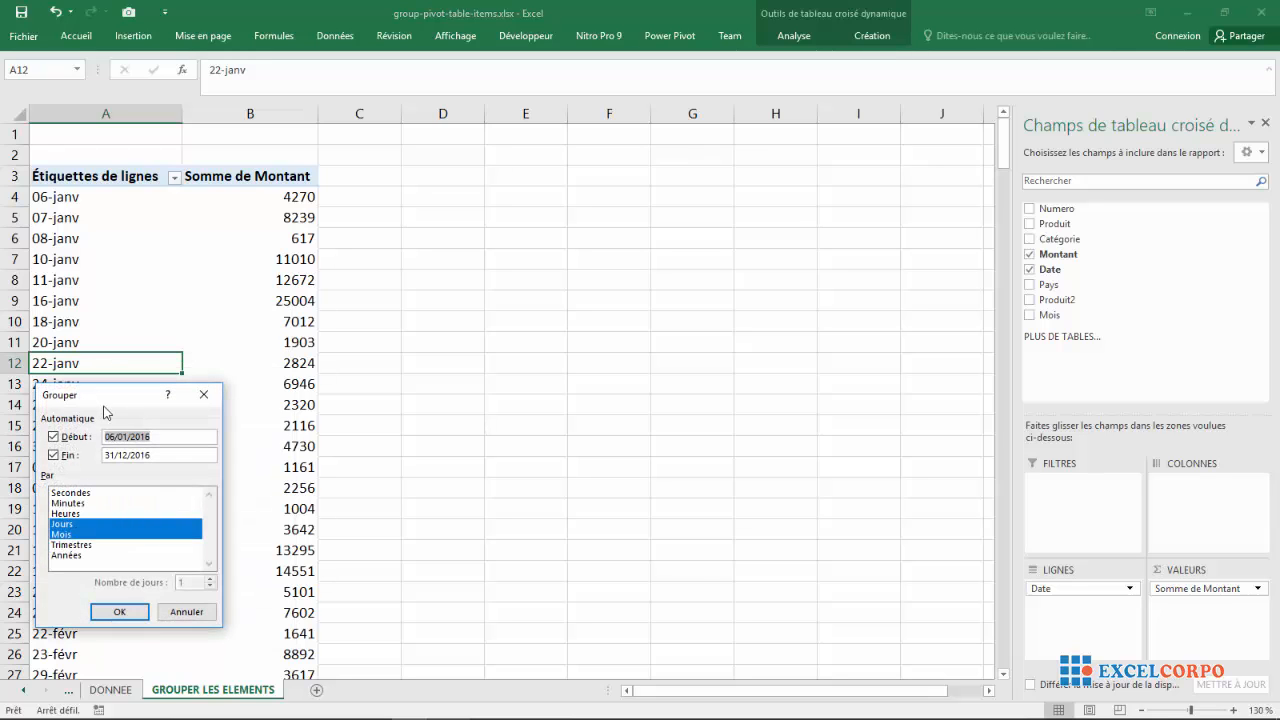
drag(100, 397, 620, 207)
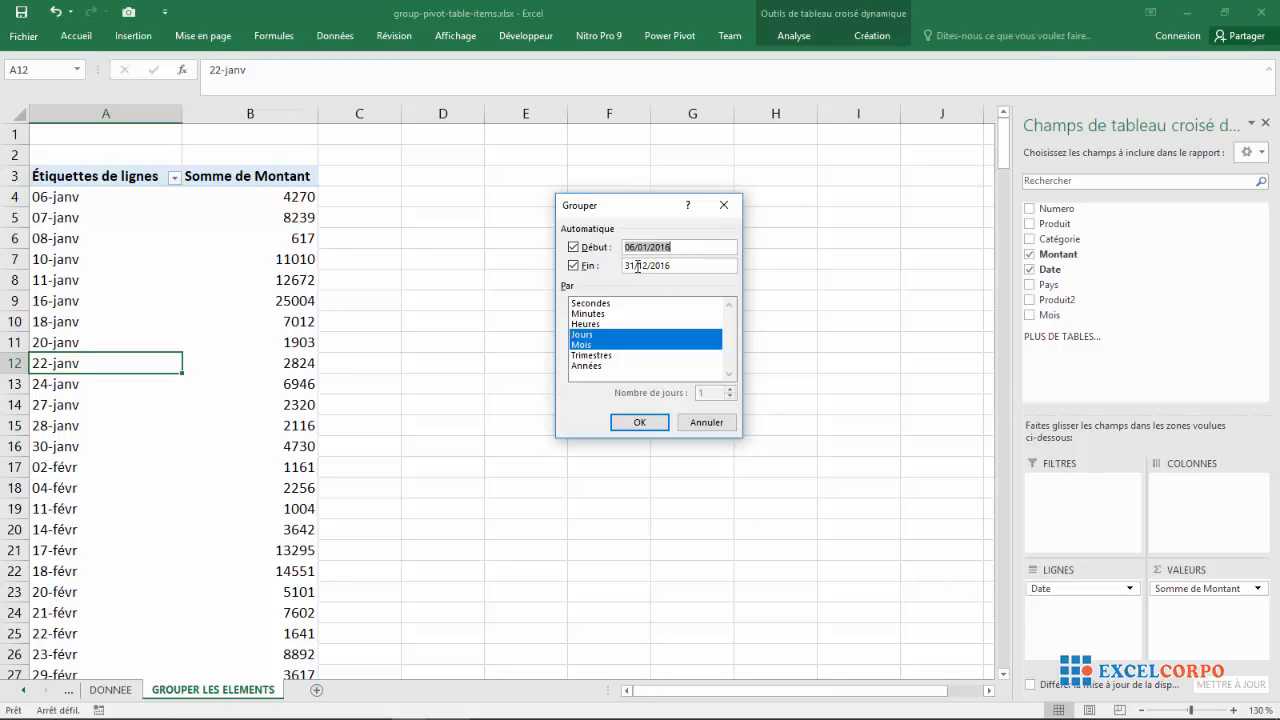
click(680, 264)
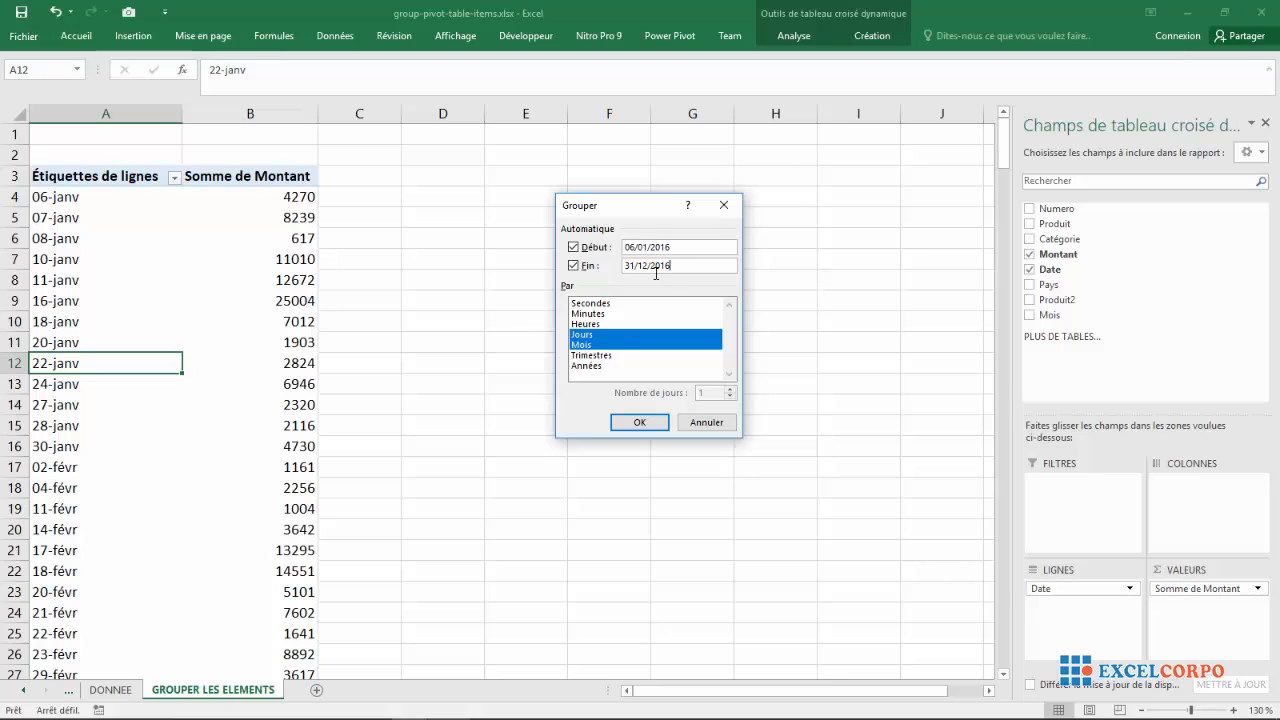
Step: Group the pivot table's dates by Trimestres only, leaving out Jours and Mois
click(586, 336)
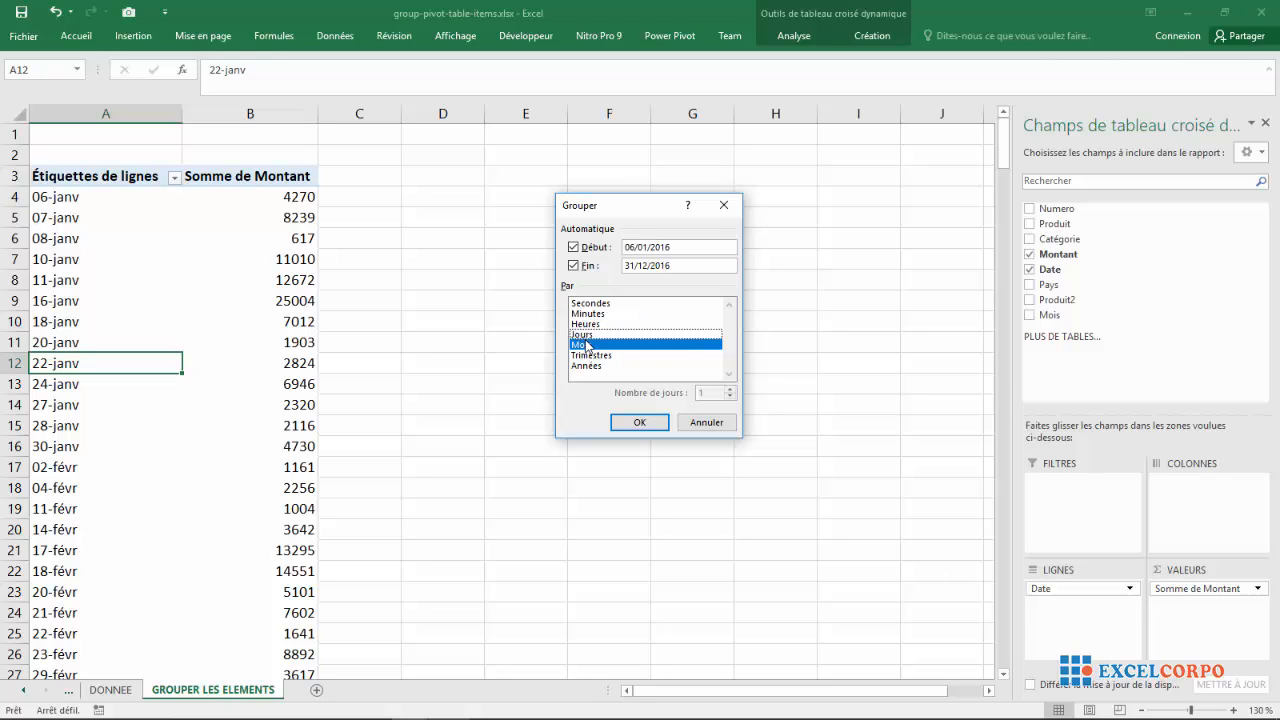
click(586, 346)
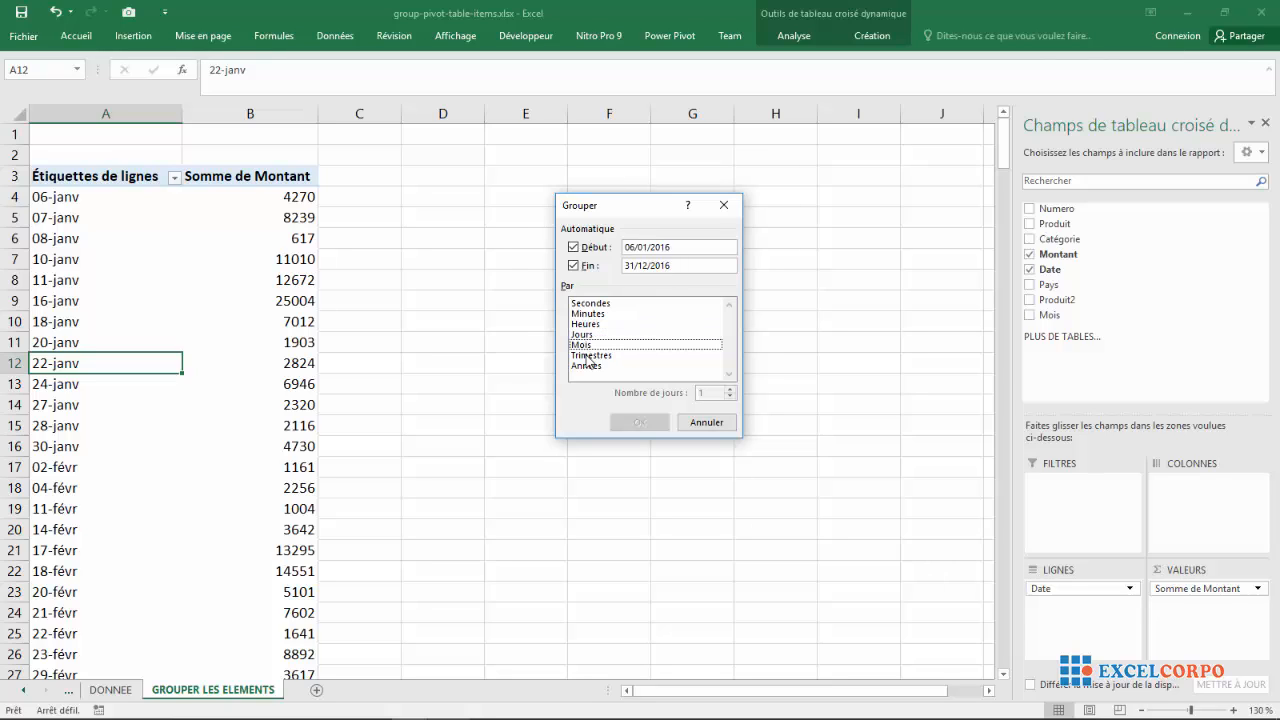
click(587, 356)
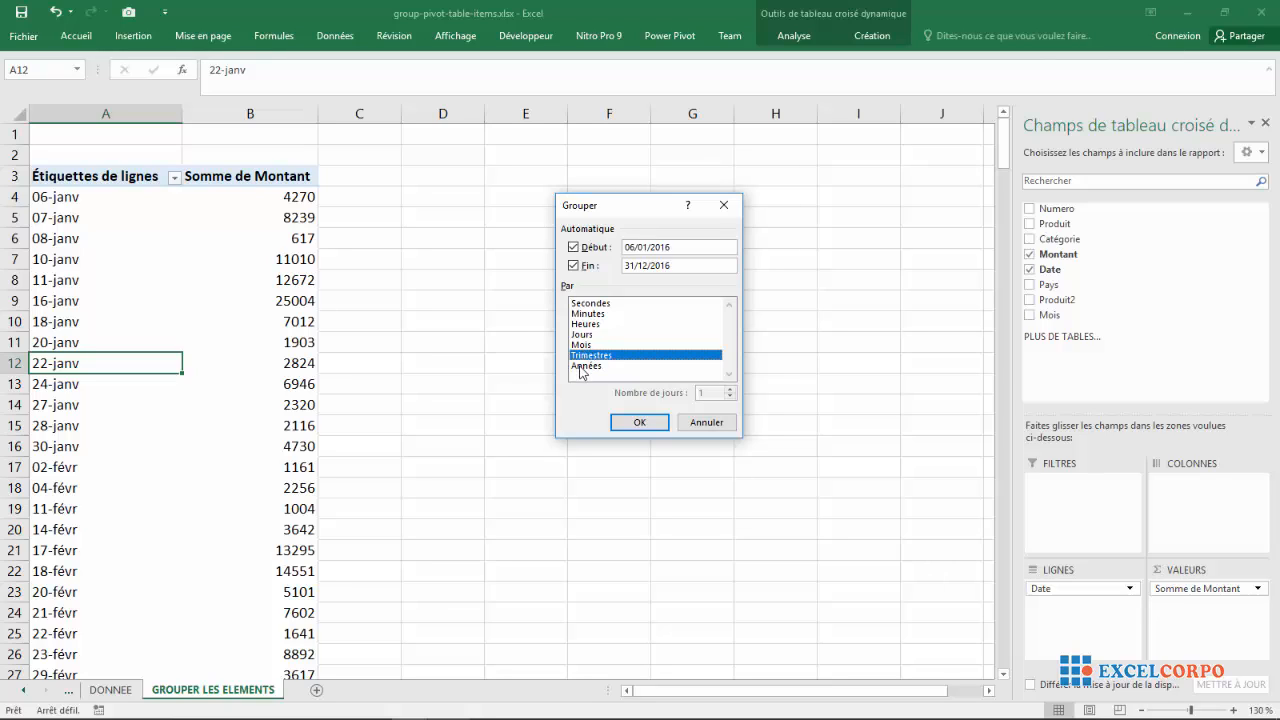
click(583, 335)
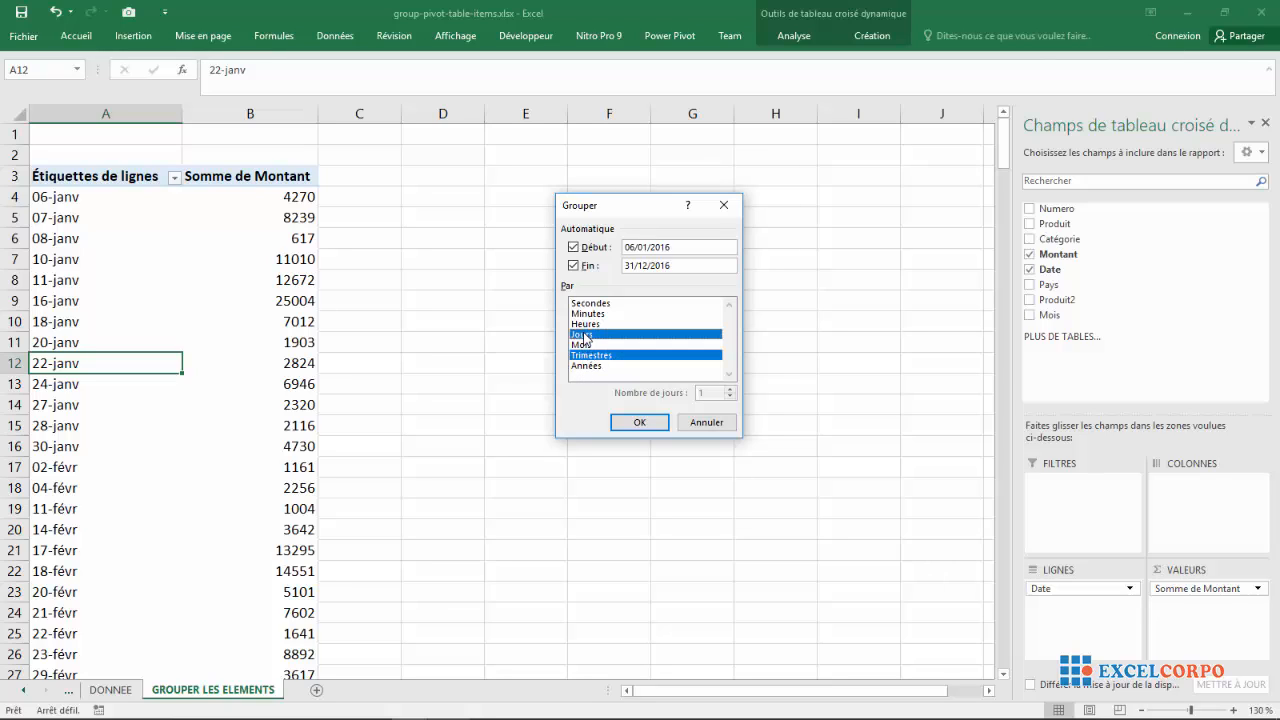
click(585, 325)
click(585, 325)
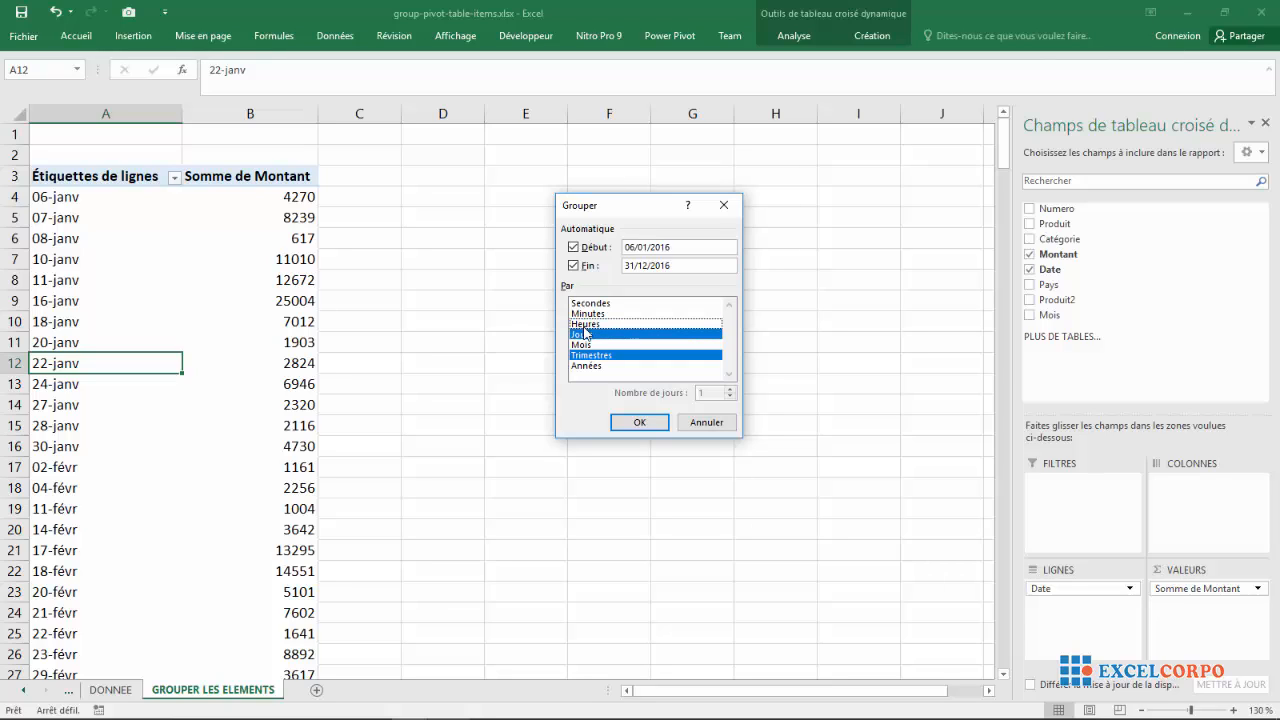
click(586, 336)
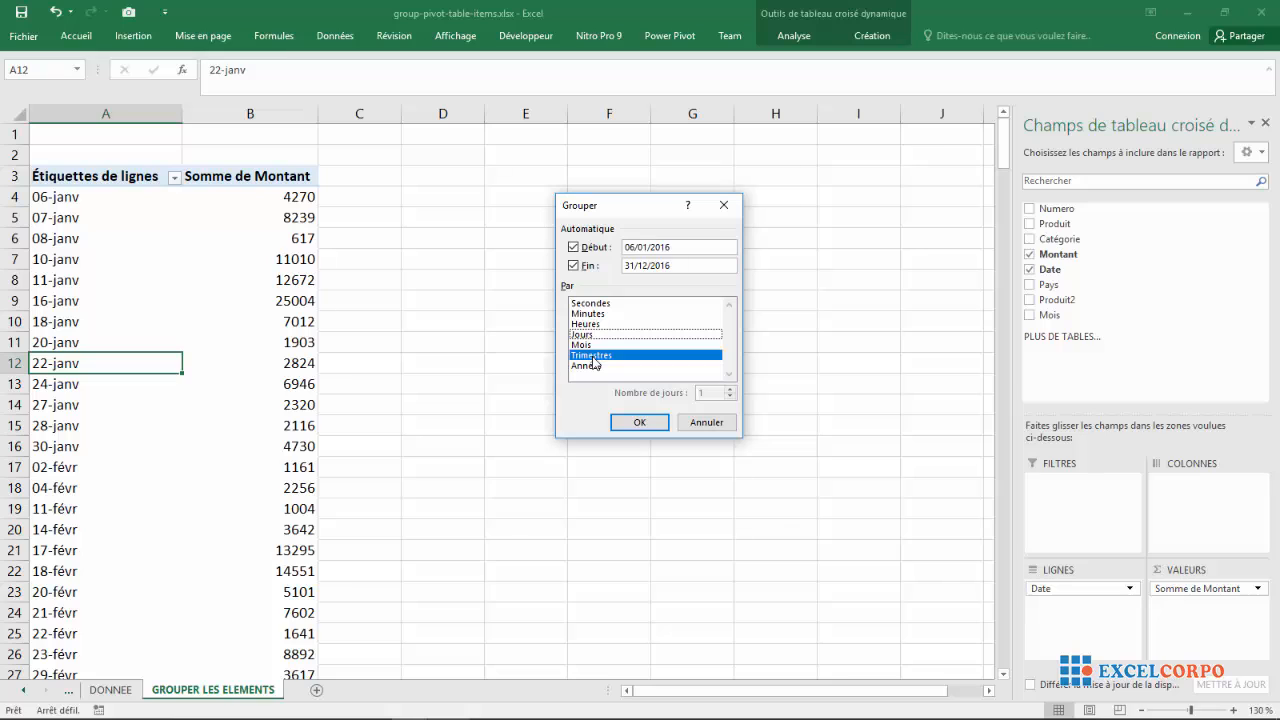
click(597, 356)
click(597, 356)
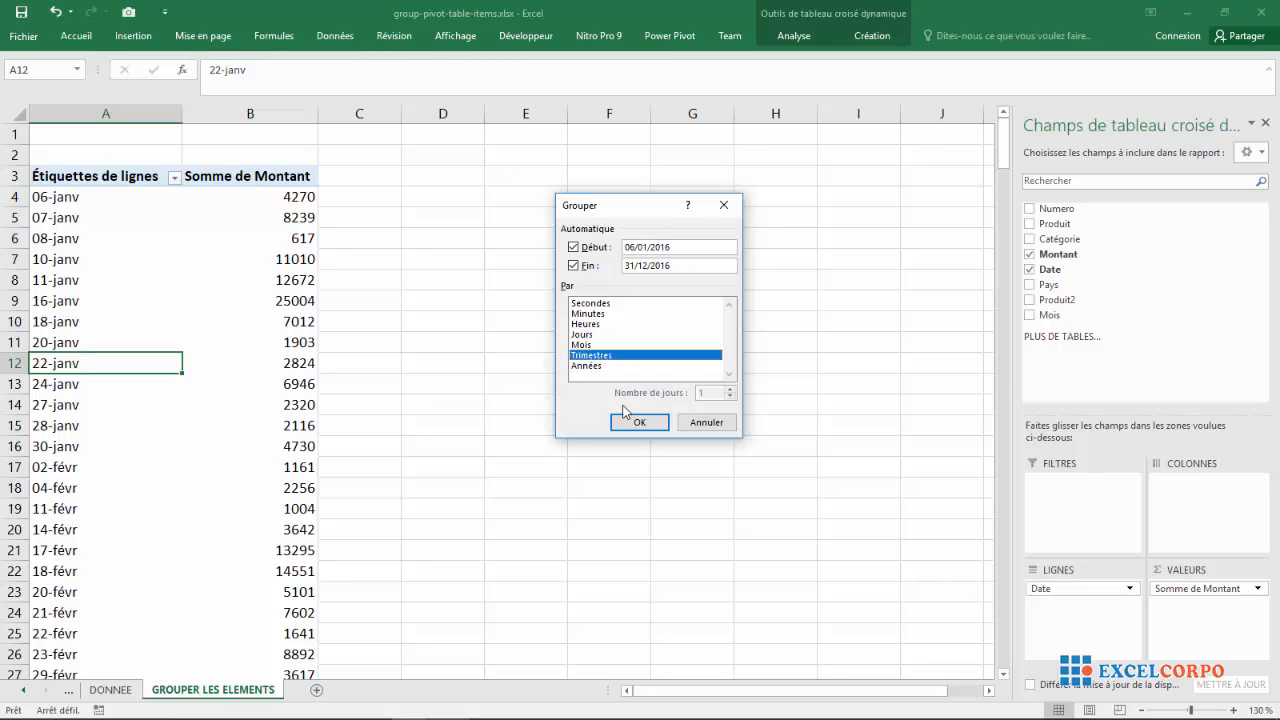
click(630, 422)
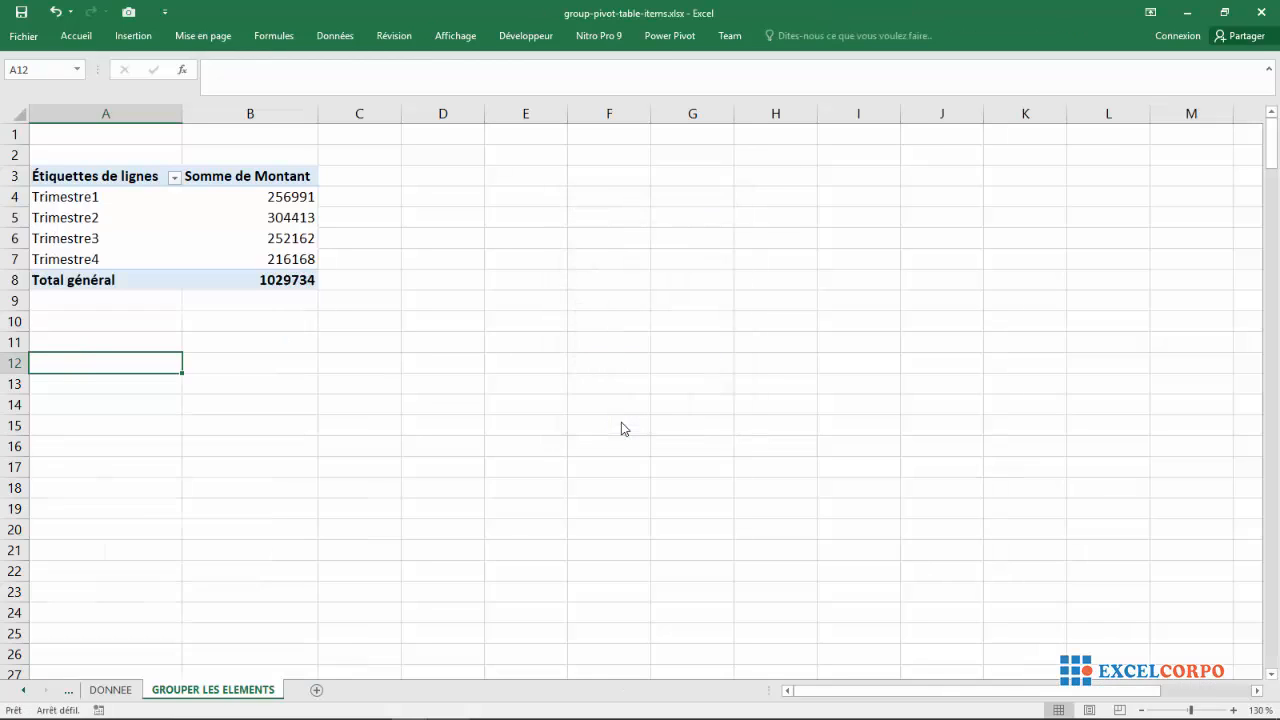
Step: Examine the four quarter rows and compare the summed Montant of each quarter
click(97, 197)
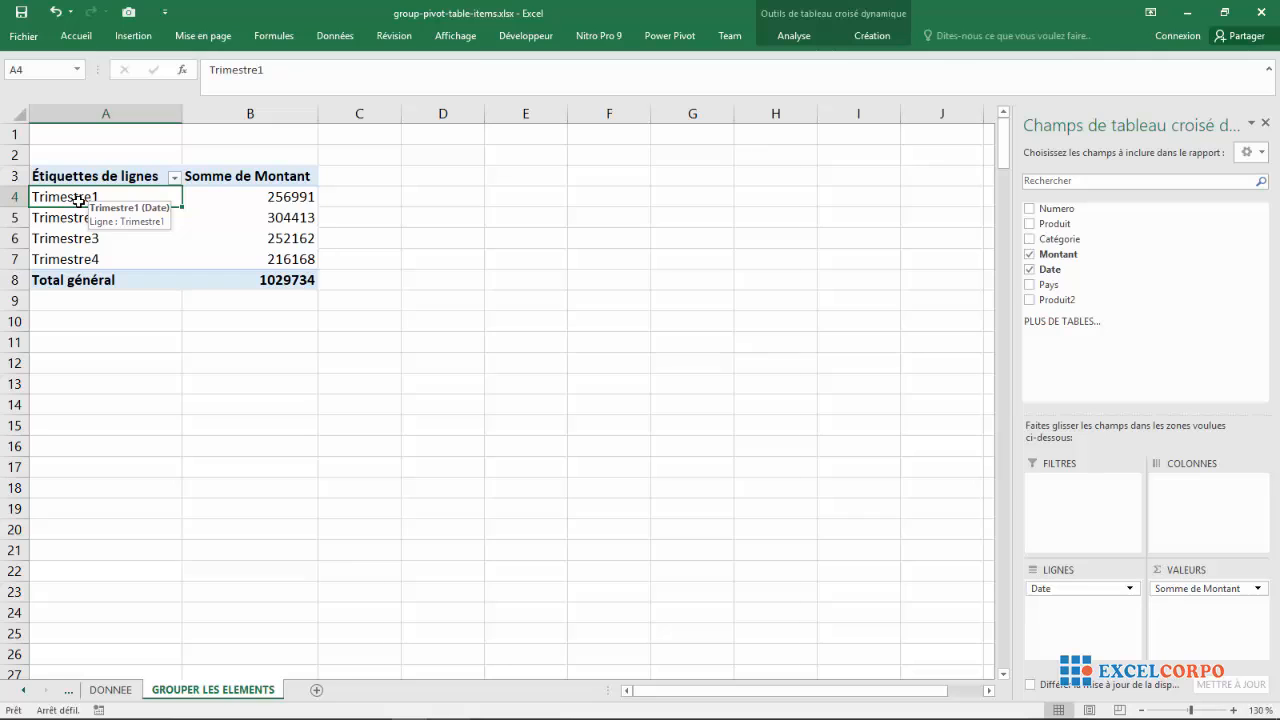
click(68, 221)
click(69, 240)
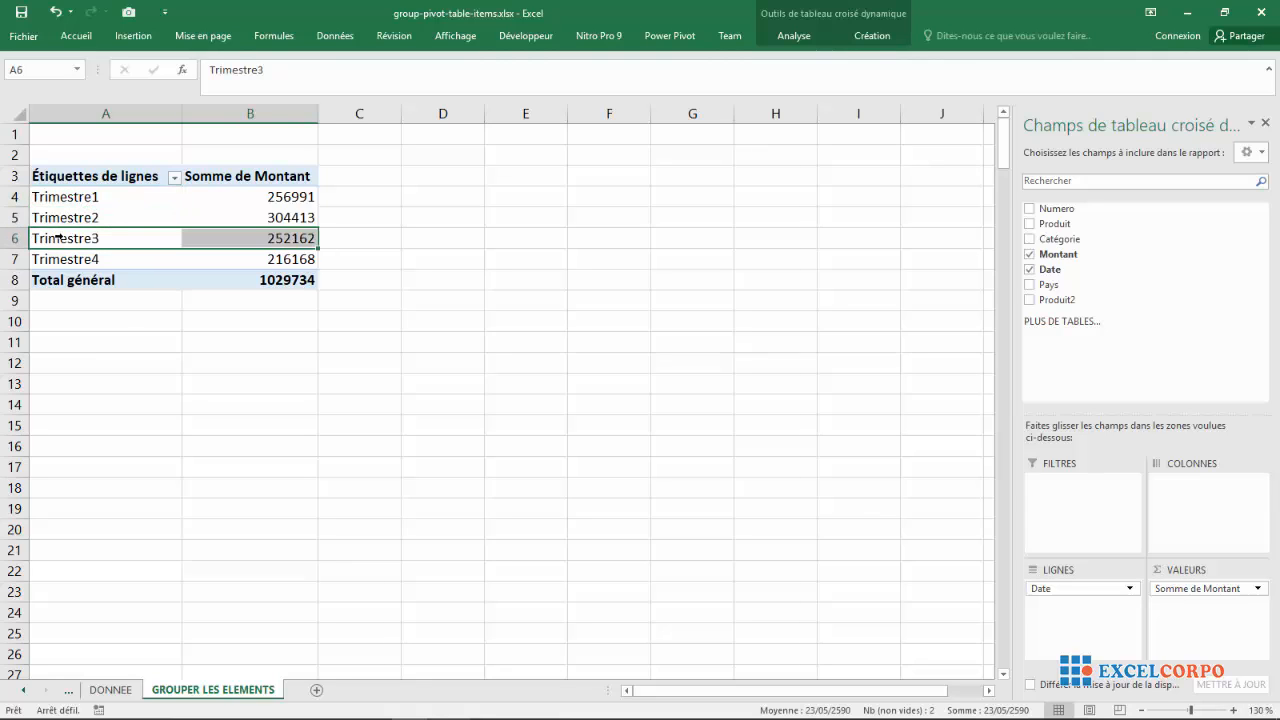
ctrl+click(70, 252)
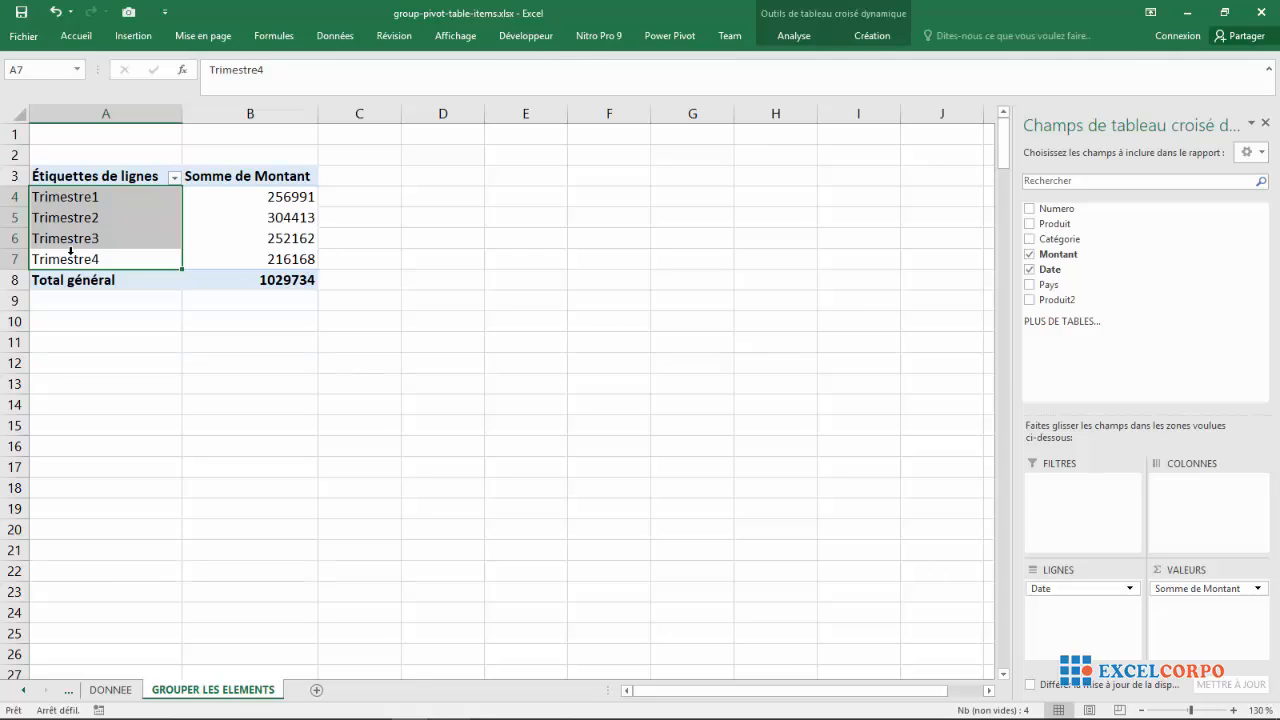
click(220, 238)
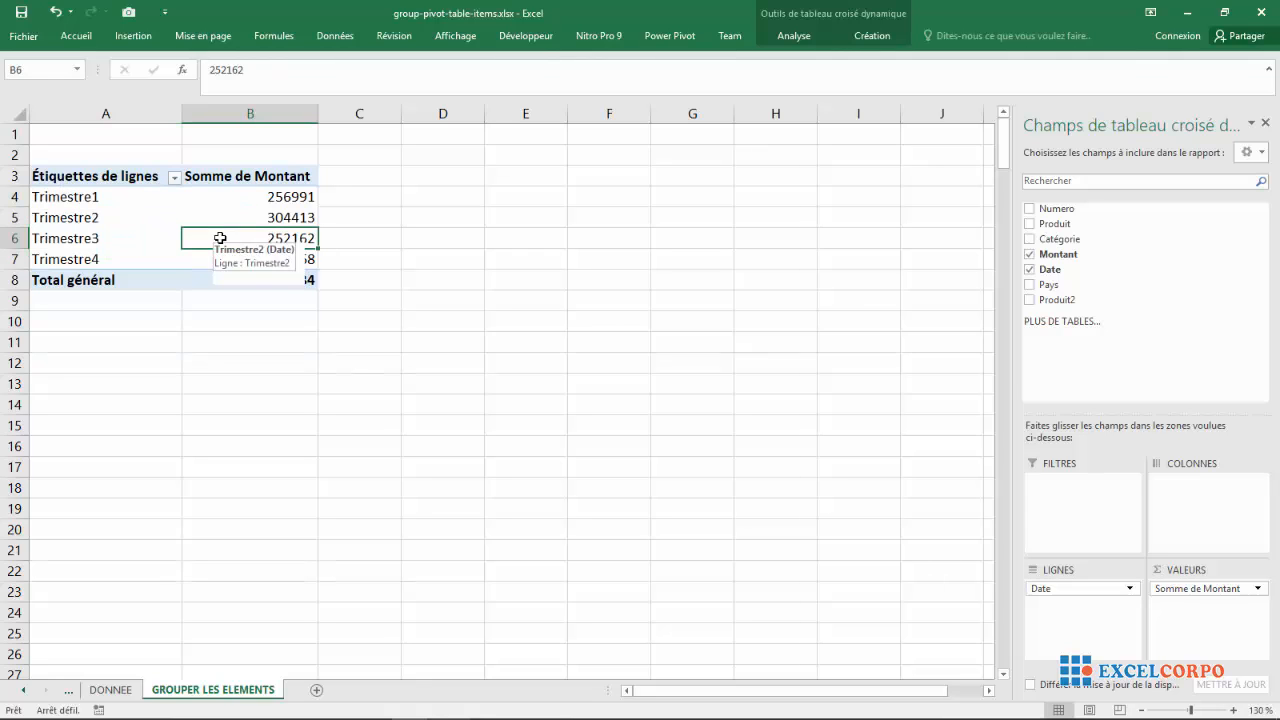
click(50, 218)
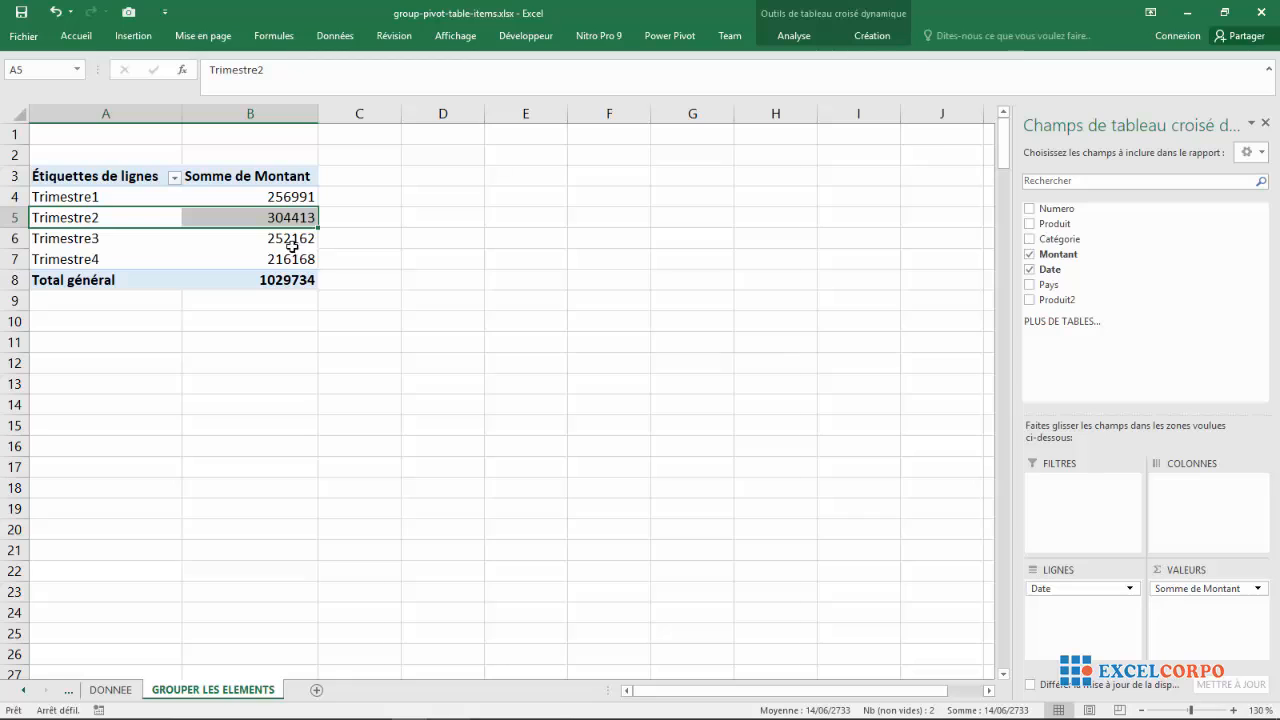
click(243, 195)
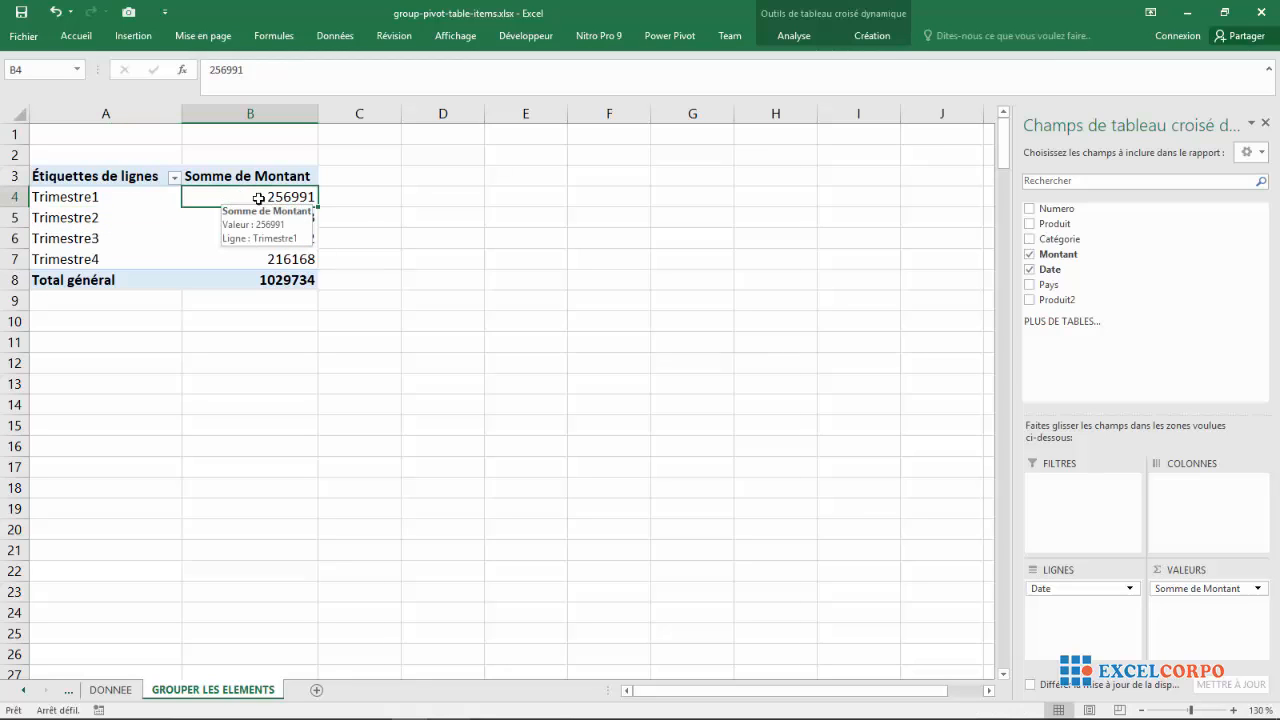
click(260, 241)
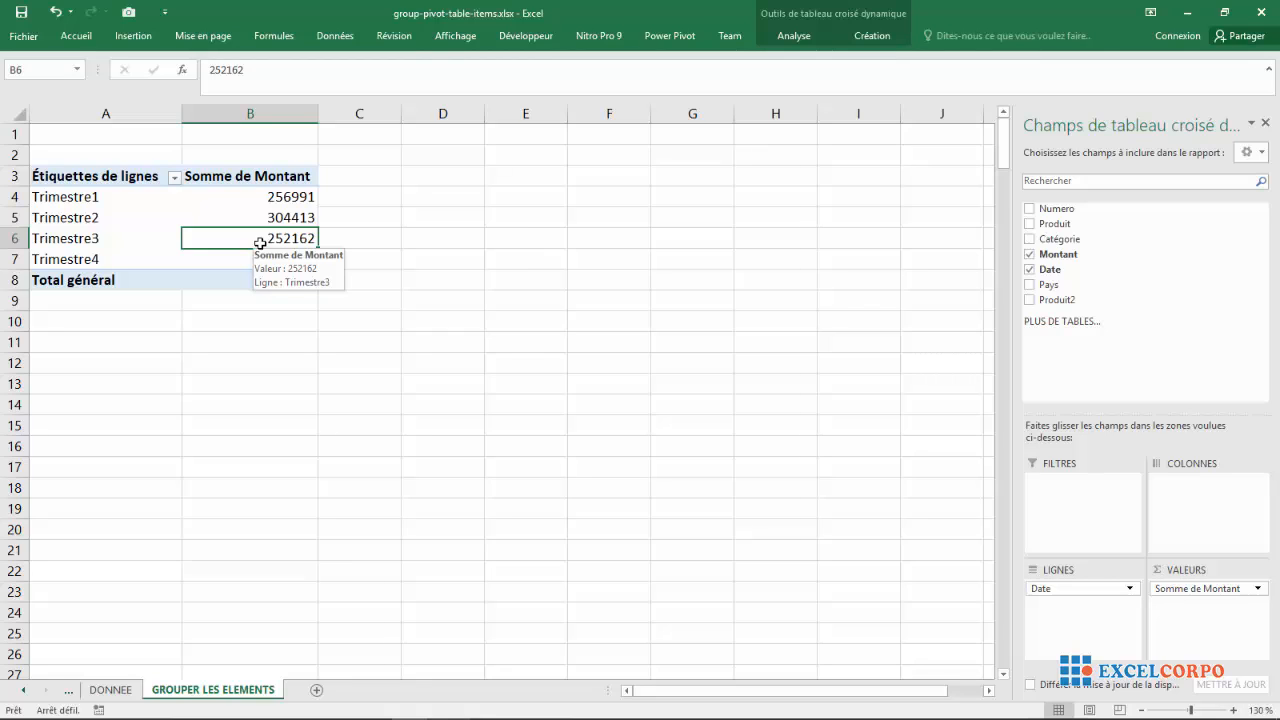
click(242, 261)
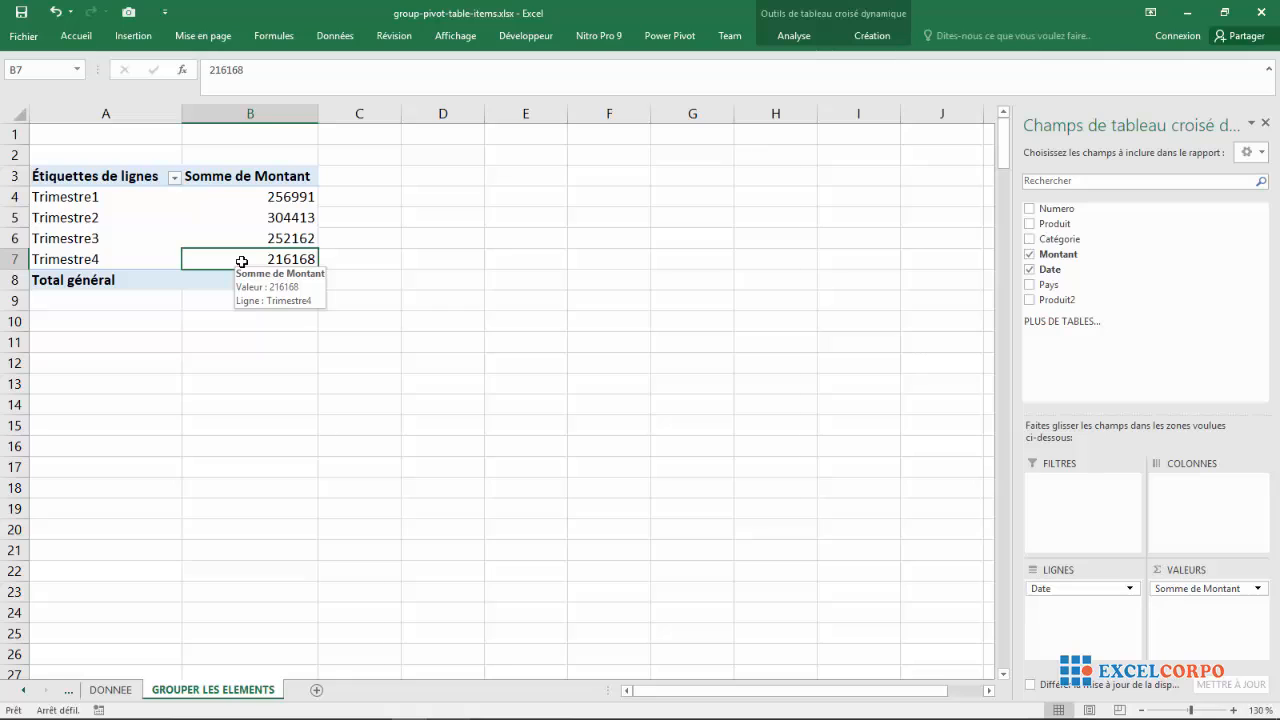
Step: Ungroup the quarter rows so the pivot table lists individual dates again
click(92, 217)
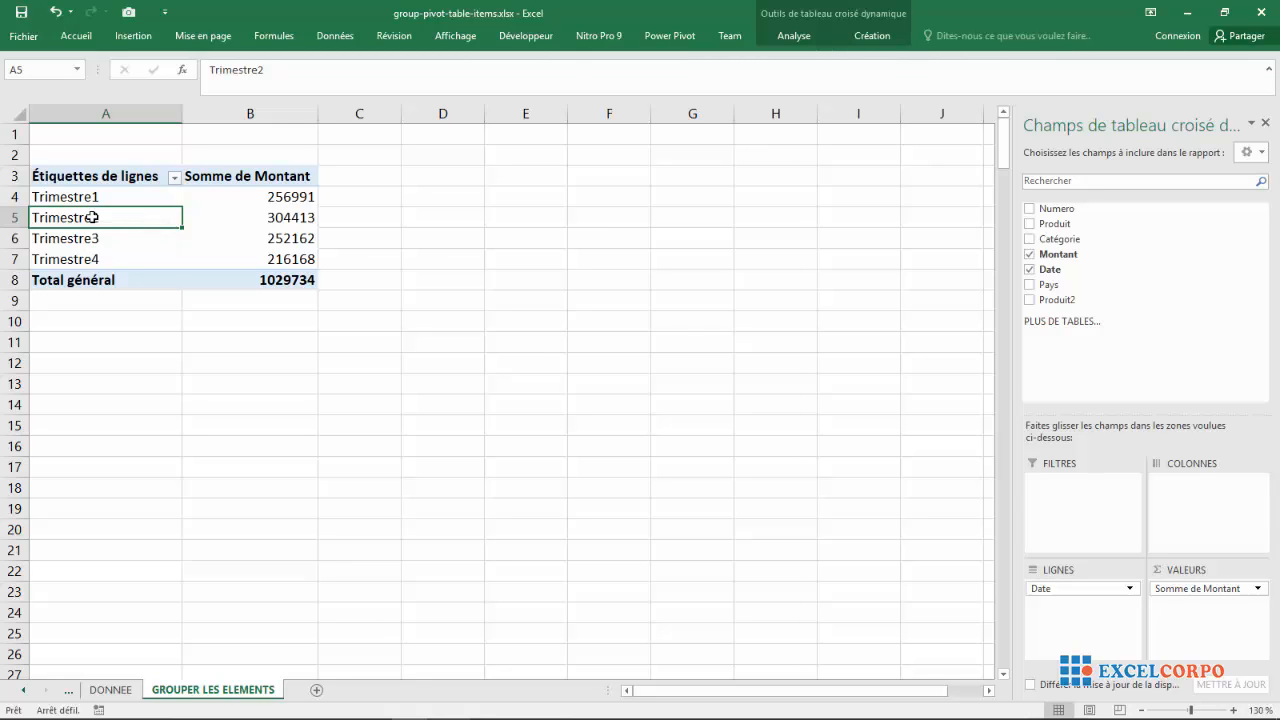
right_click(92, 217)
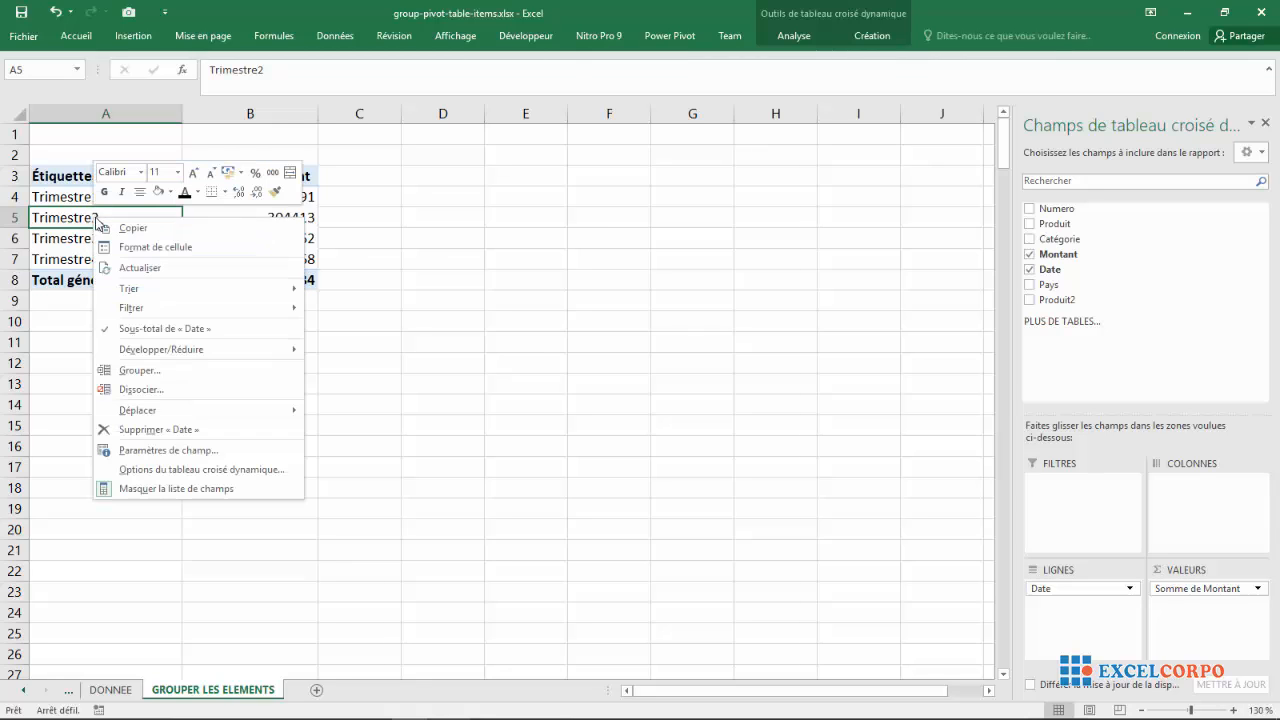
click(128, 389)
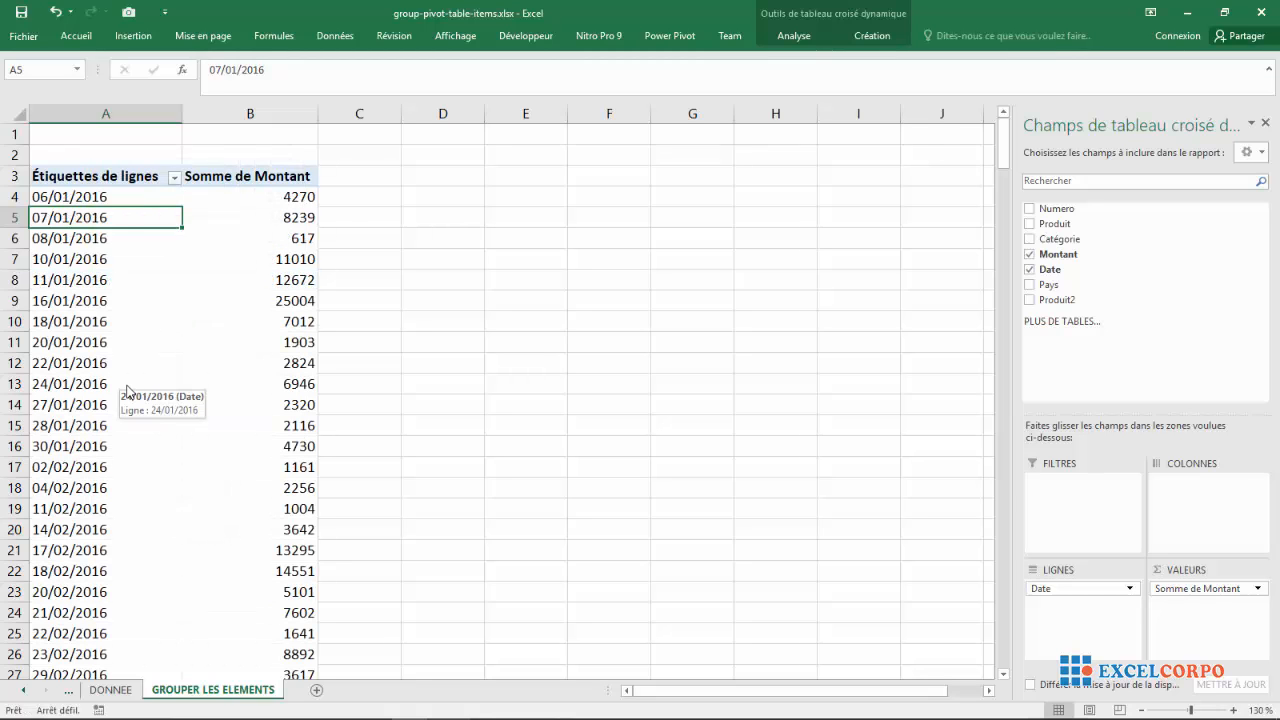
Step: Group the pivot table's dates by Jours, Mois and Trimestres together
click(97, 346)
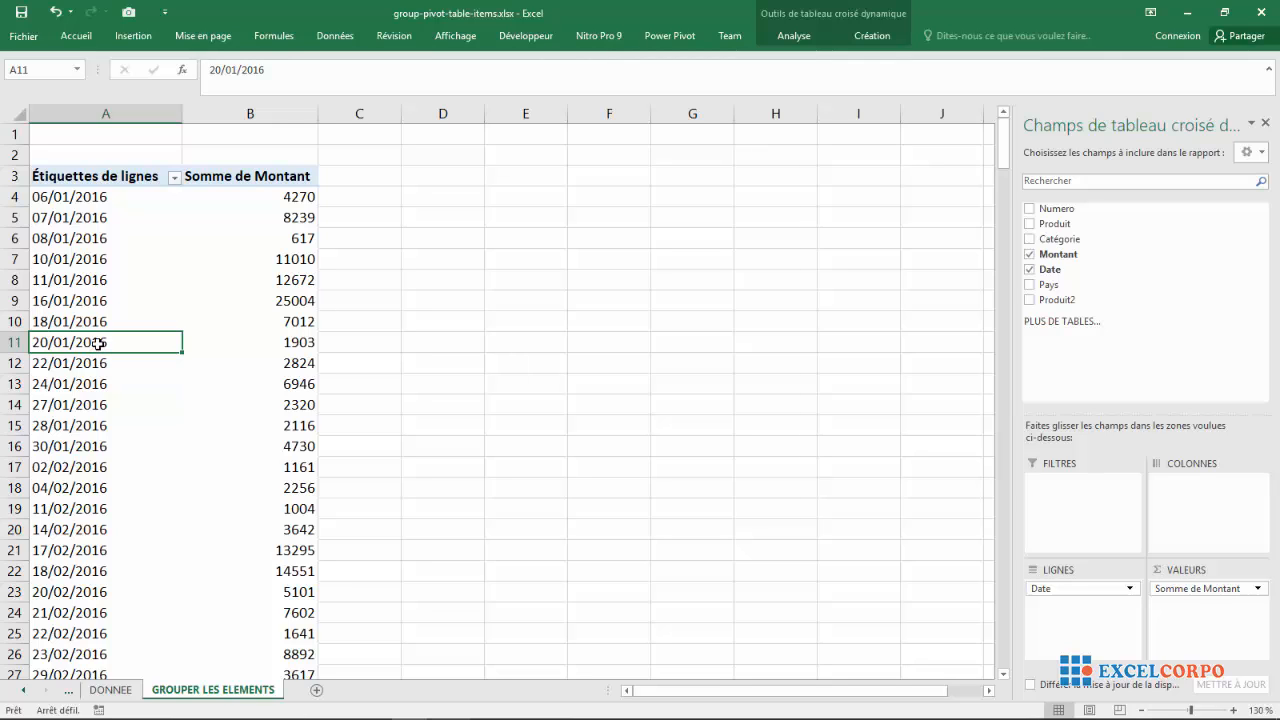
right_click(98, 343)
click(176, 509)
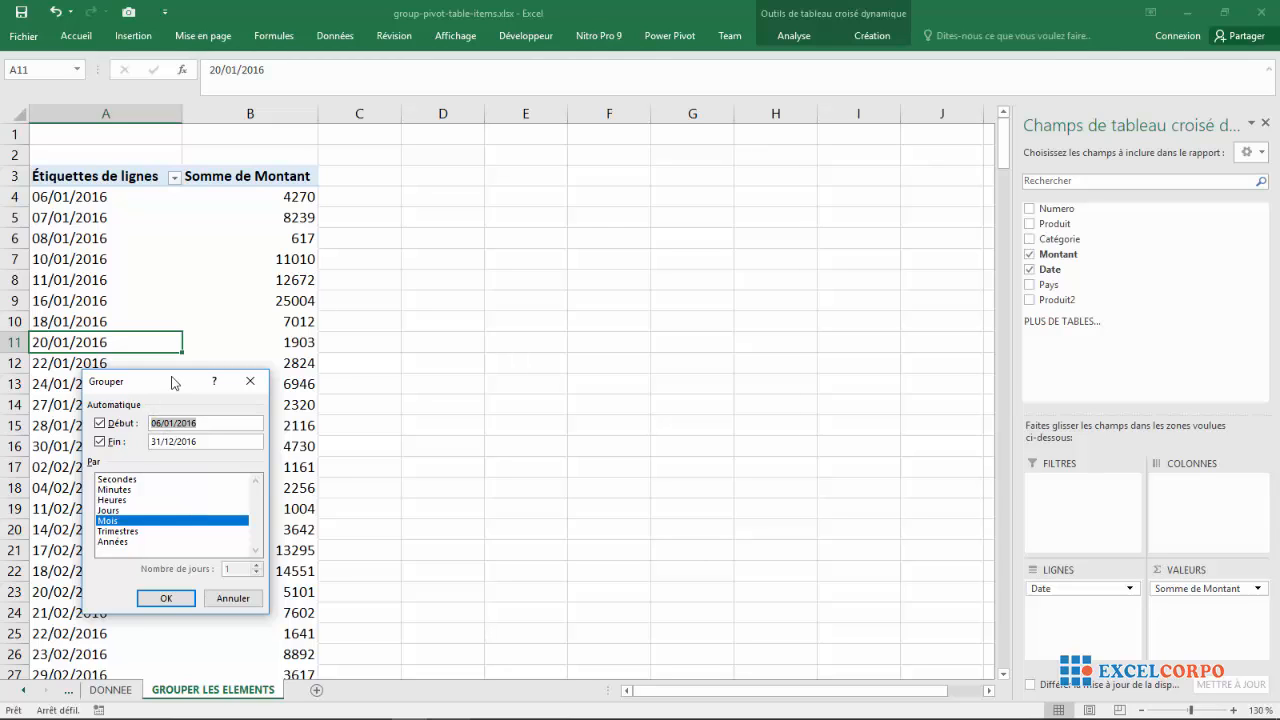
drag(170, 382, 494, 244)
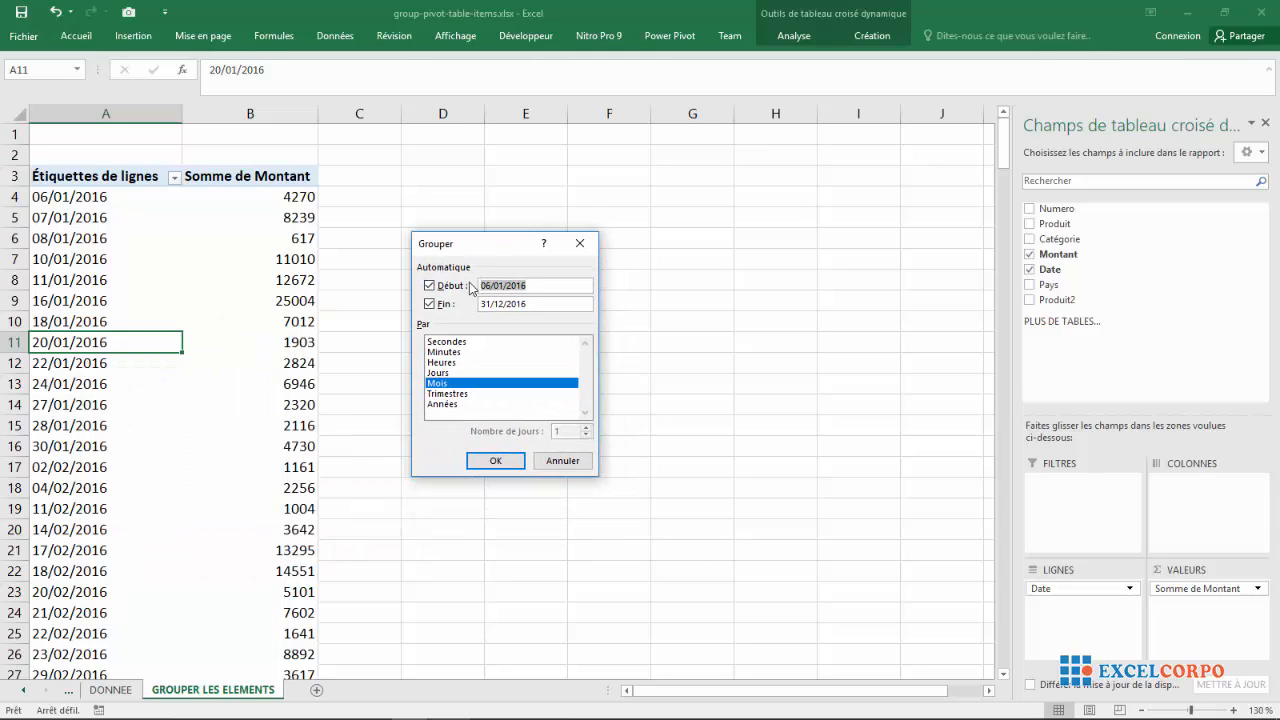
click(440, 394)
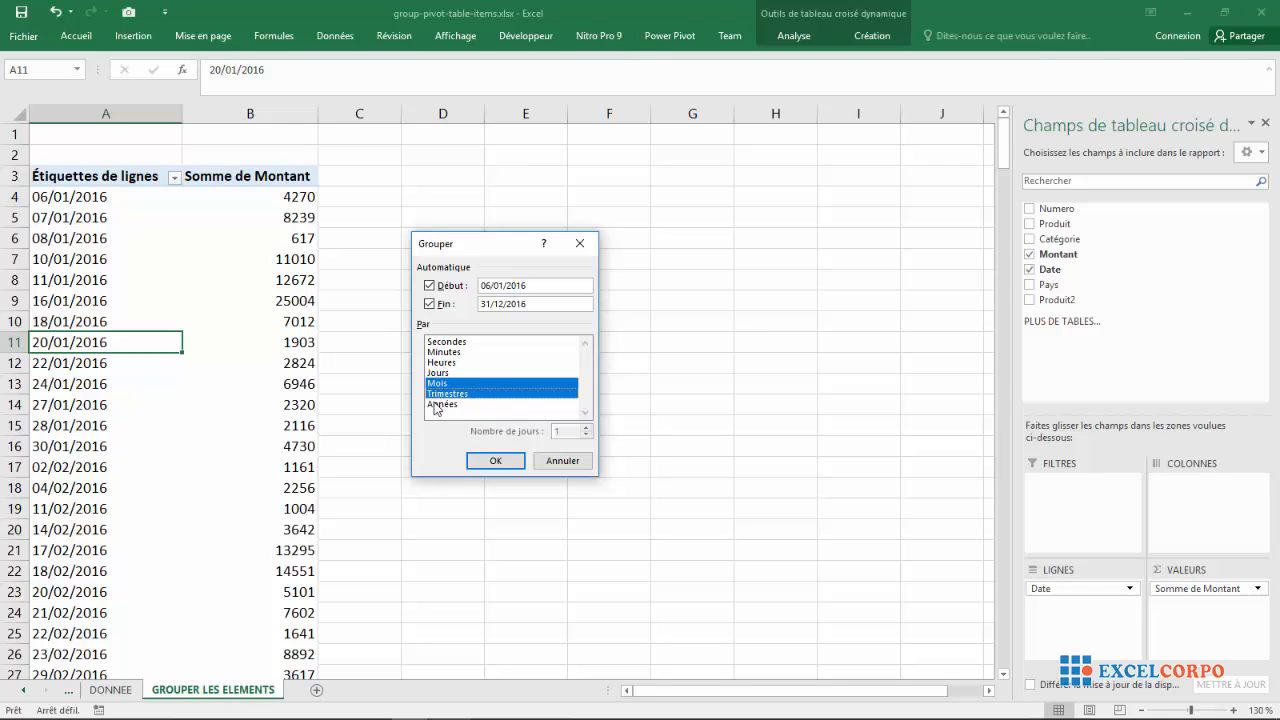
click(446, 373)
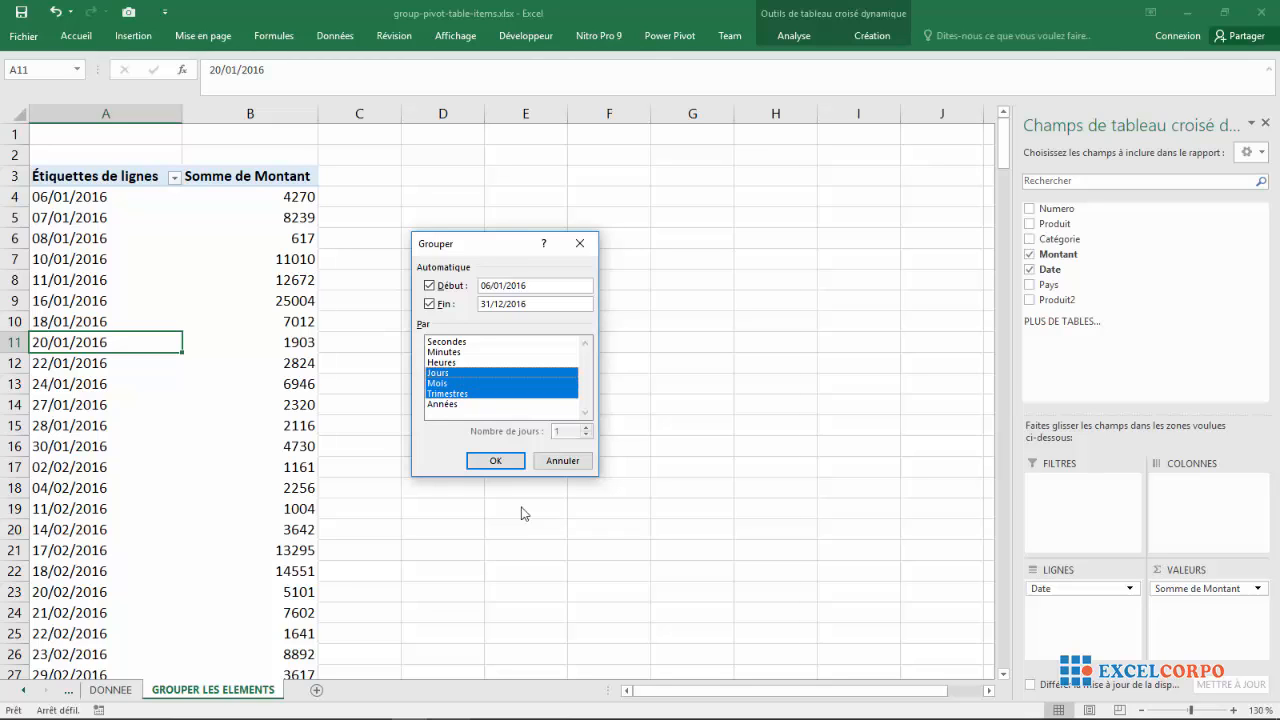
click(500, 461)
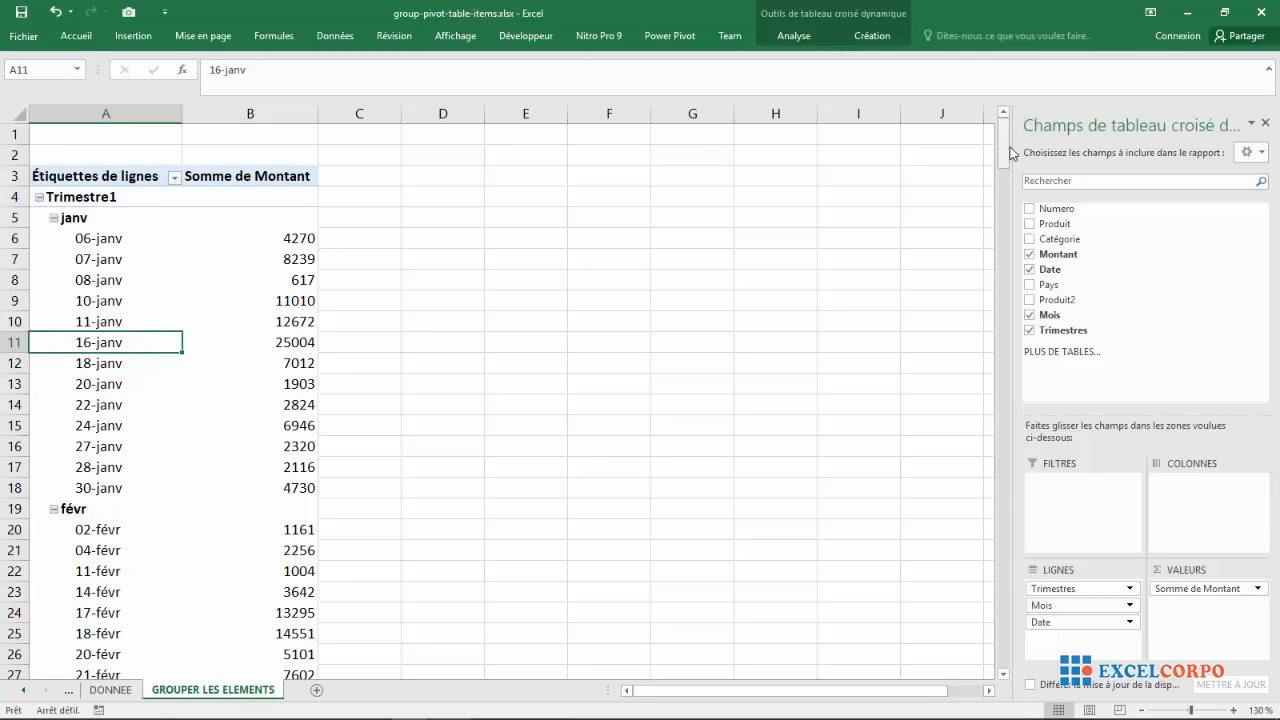
Step: Collapse the daily dates under janv, févr and mars in Trimestre1 and under avr, mai and juin in Trimestre2
drag(1003, 153, 1008, 197)
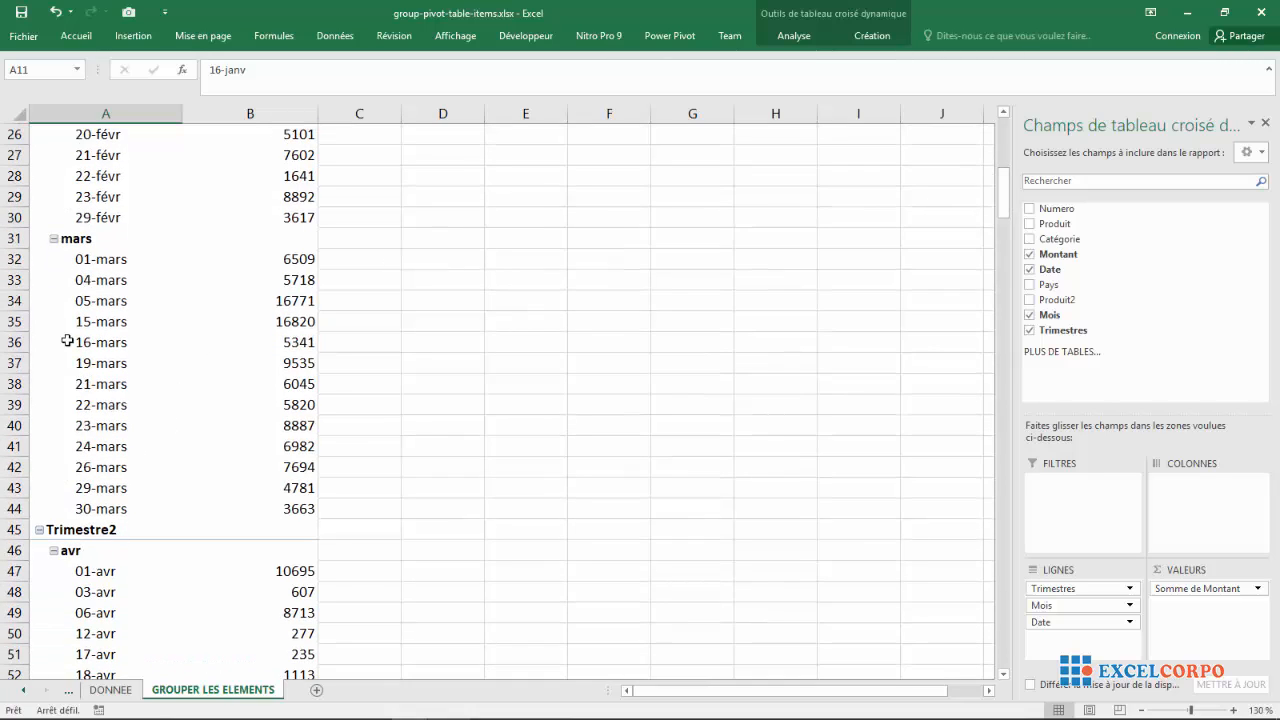
drag(1003, 205, 1008, 145)
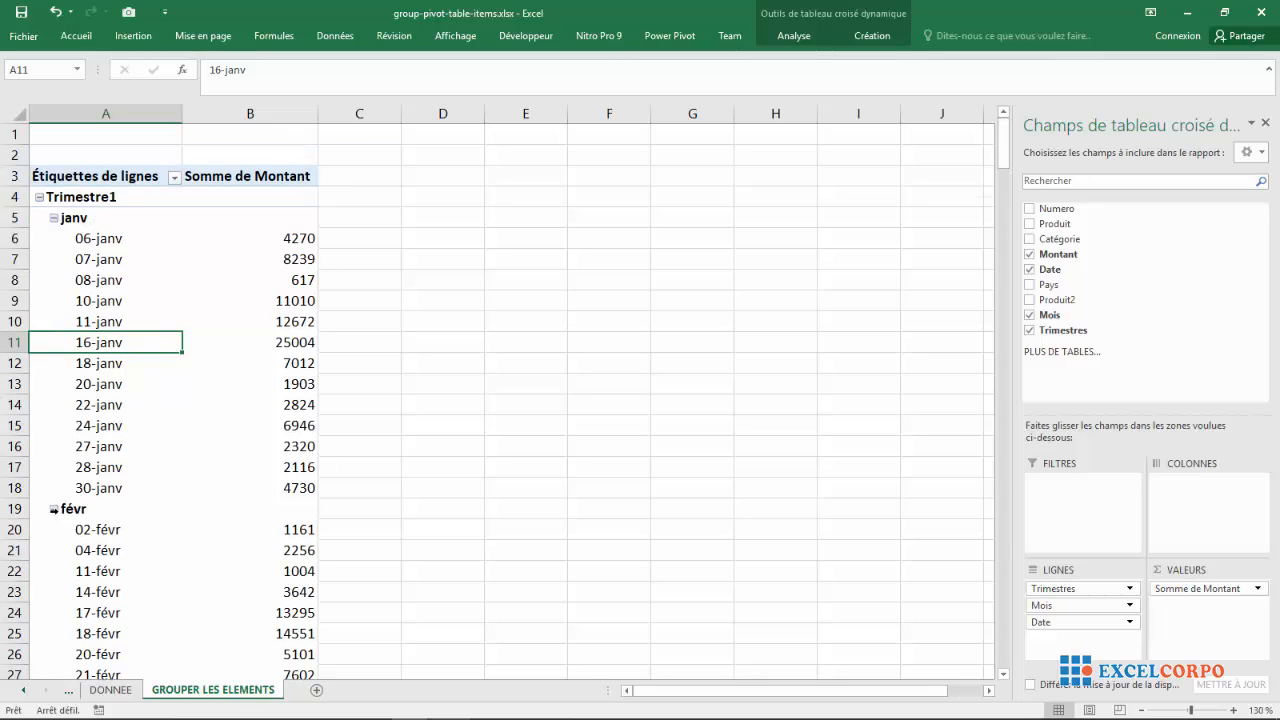
click(58, 224)
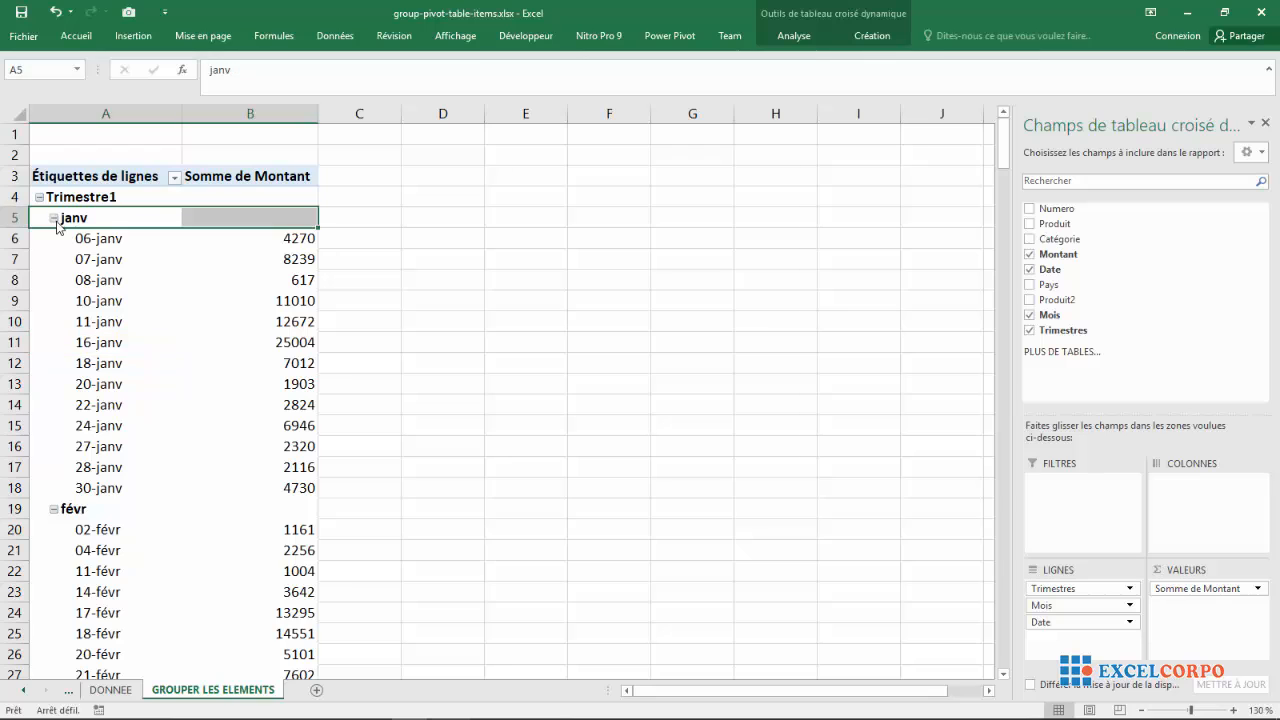
click(54, 219)
click(53, 239)
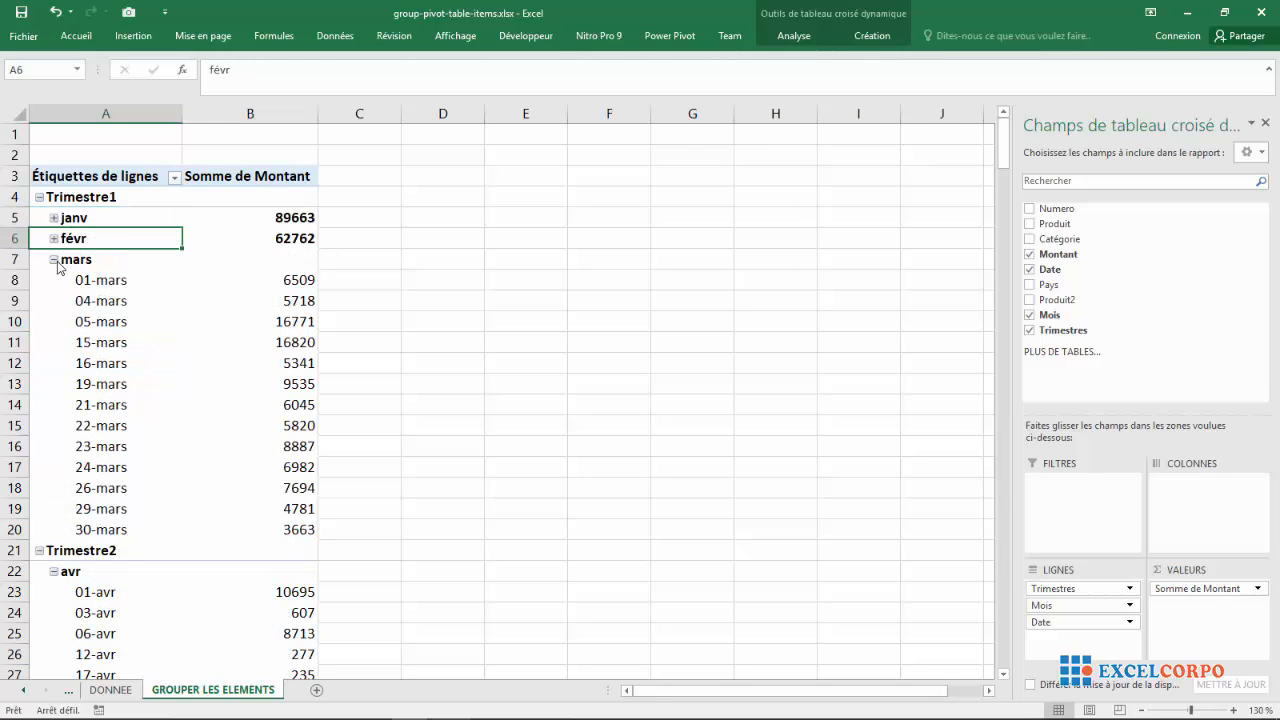
click(55, 260)
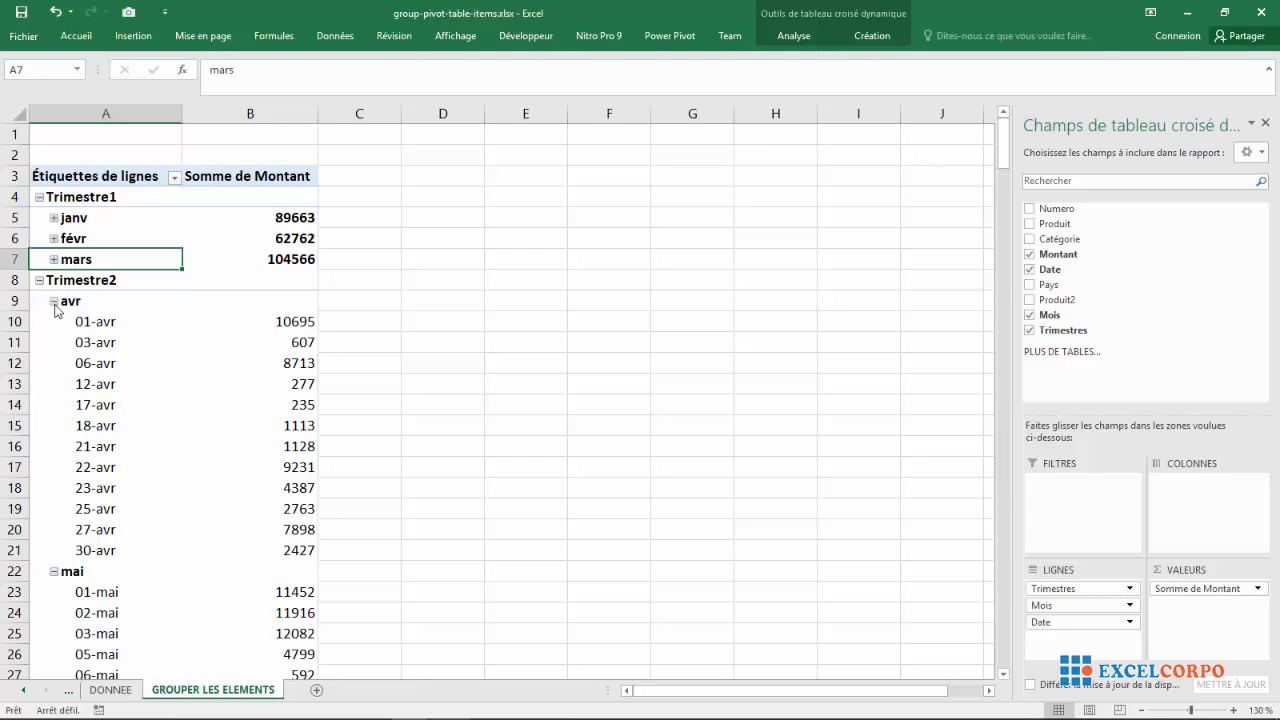
click(54, 302)
click(53, 322)
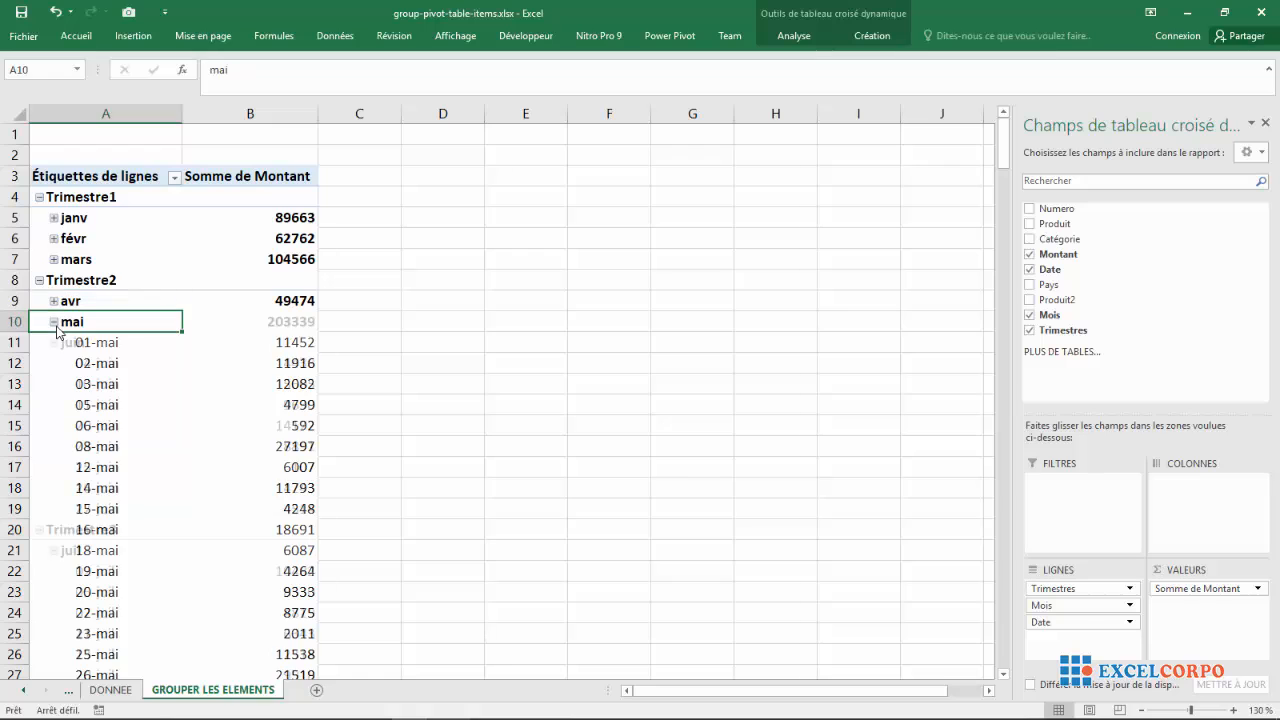
click(53, 343)
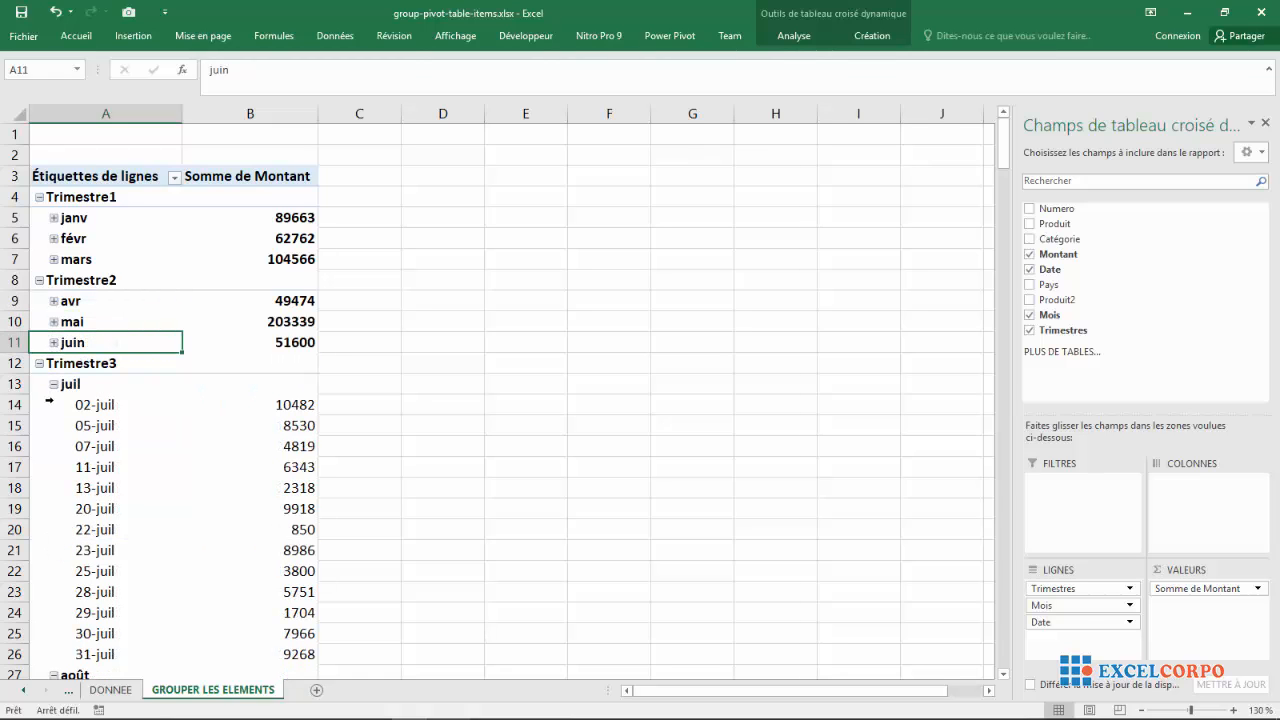
Step: Collapse the daily dates under juil, août and sept in Trimestre3 and under oct, nov and déc in Trimestre4
click(54, 384)
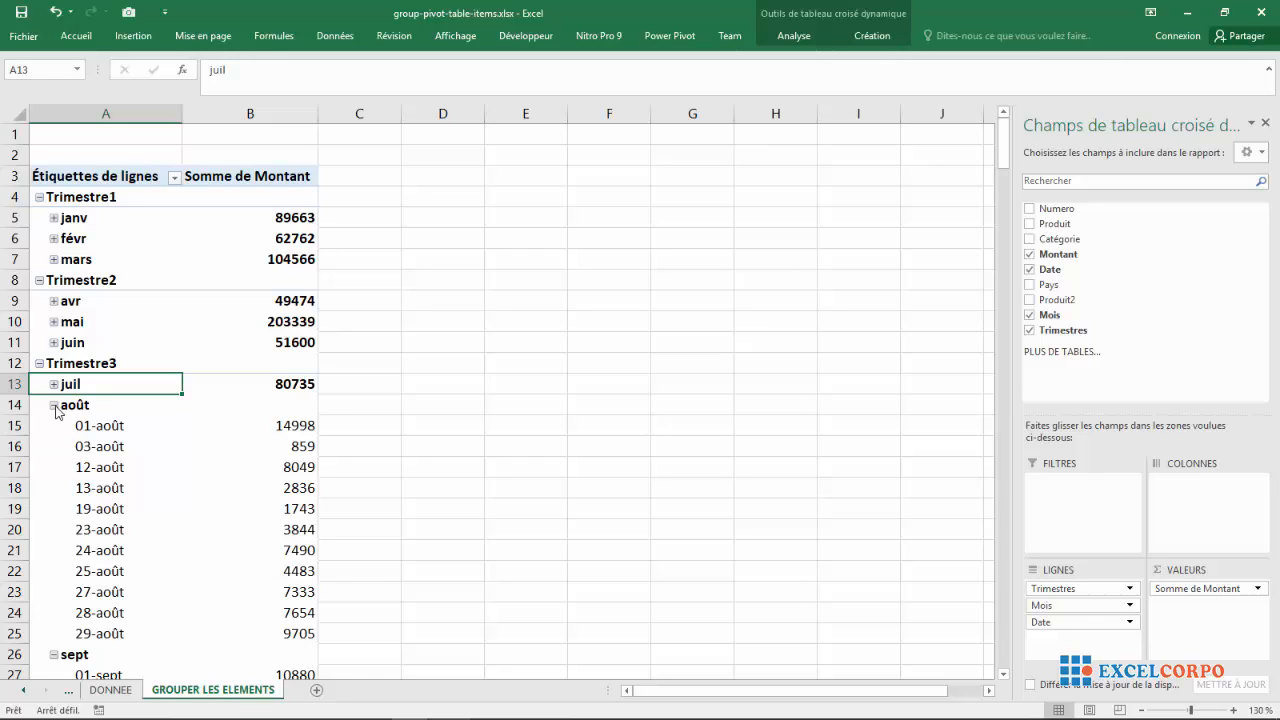
click(54, 405)
click(54, 426)
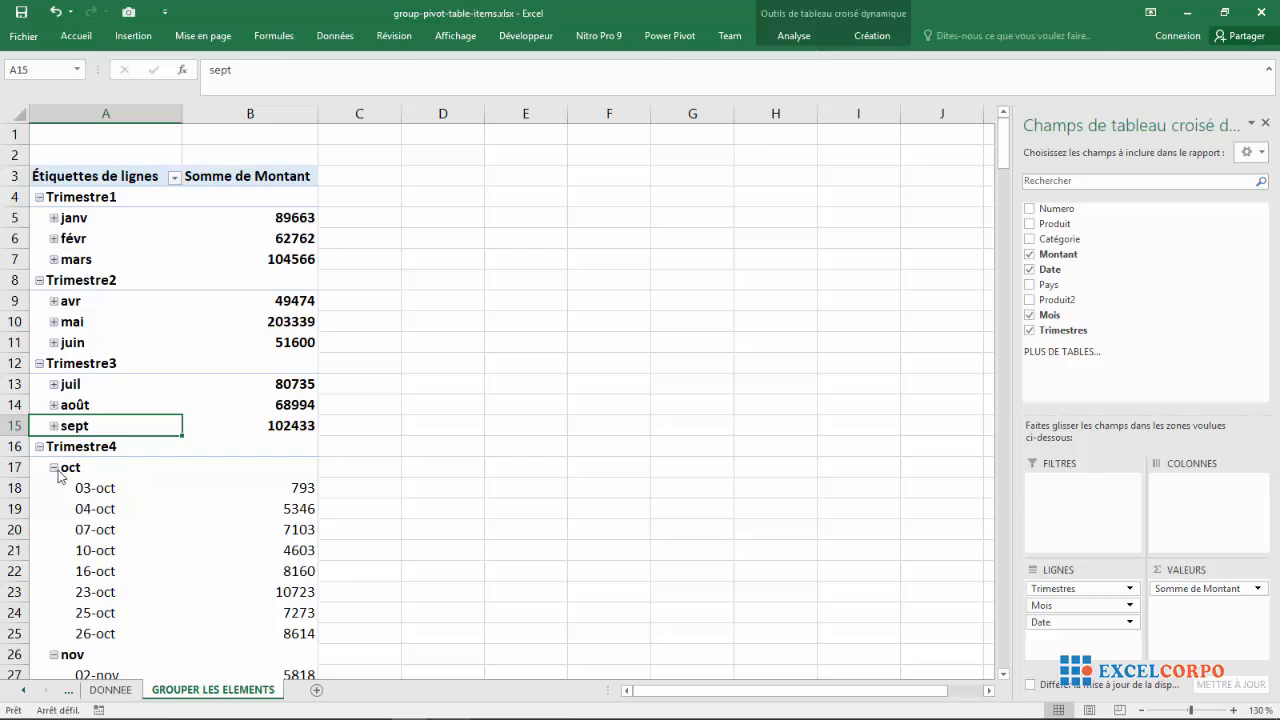
click(54, 467)
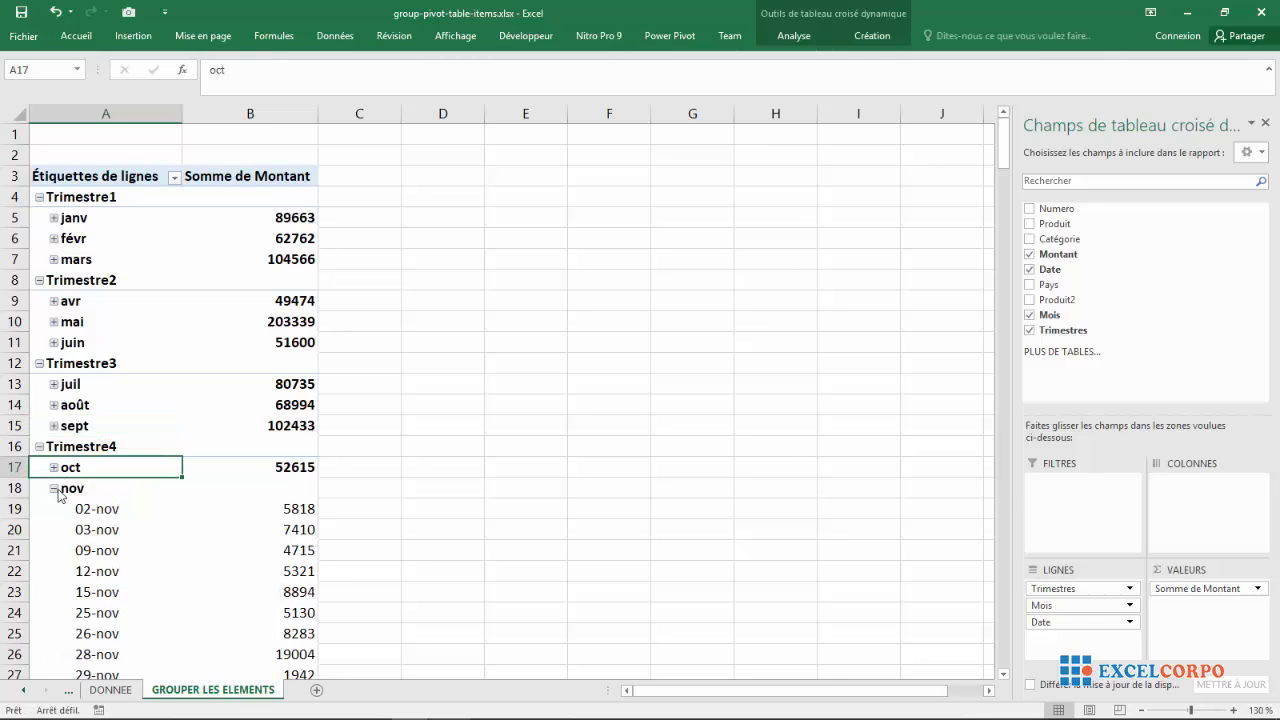
click(54, 488)
click(54, 509)
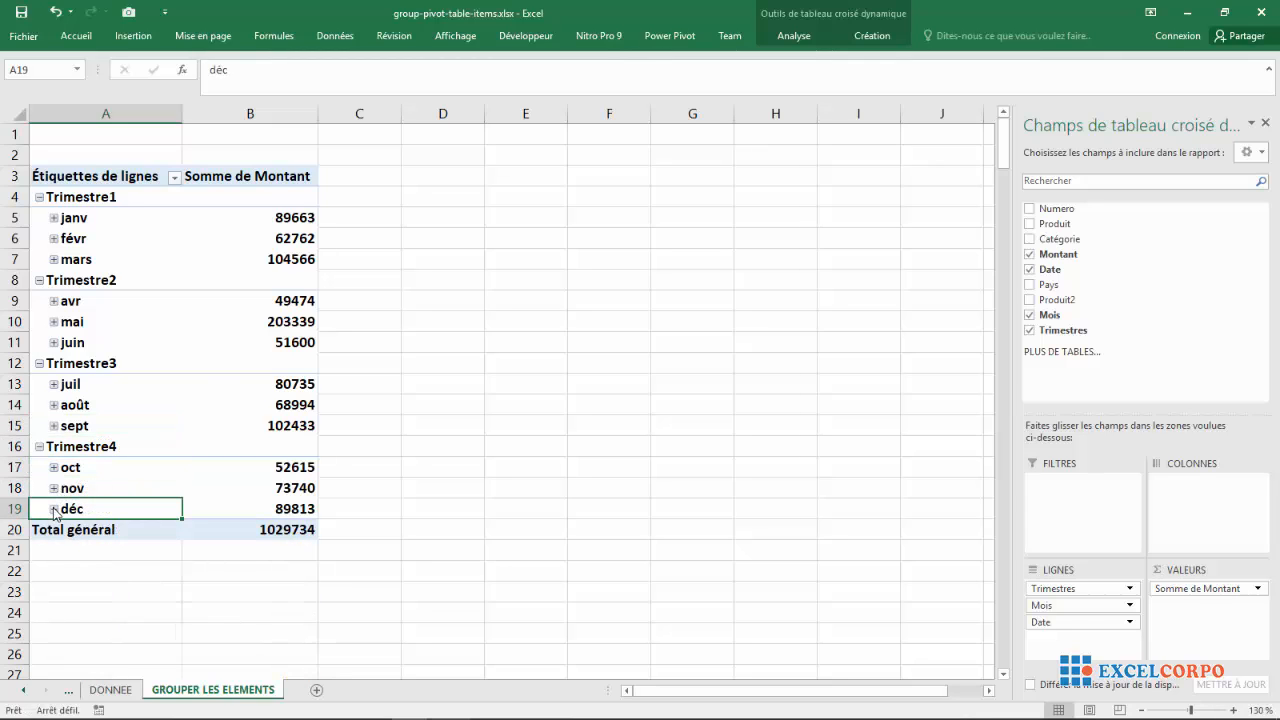
Step: Expand janv and déc in turn to examine their daily amounts, collapsing each again, and leave the pivot table
click(54, 218)
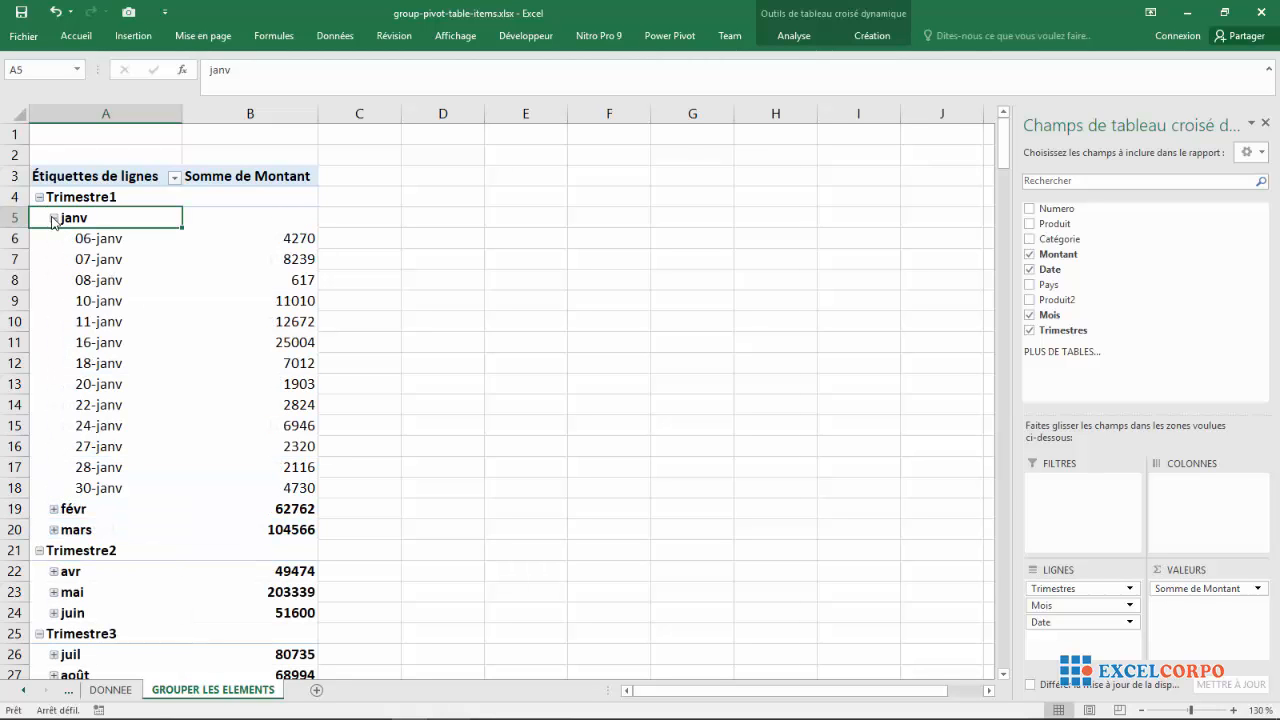
click(54, 218)
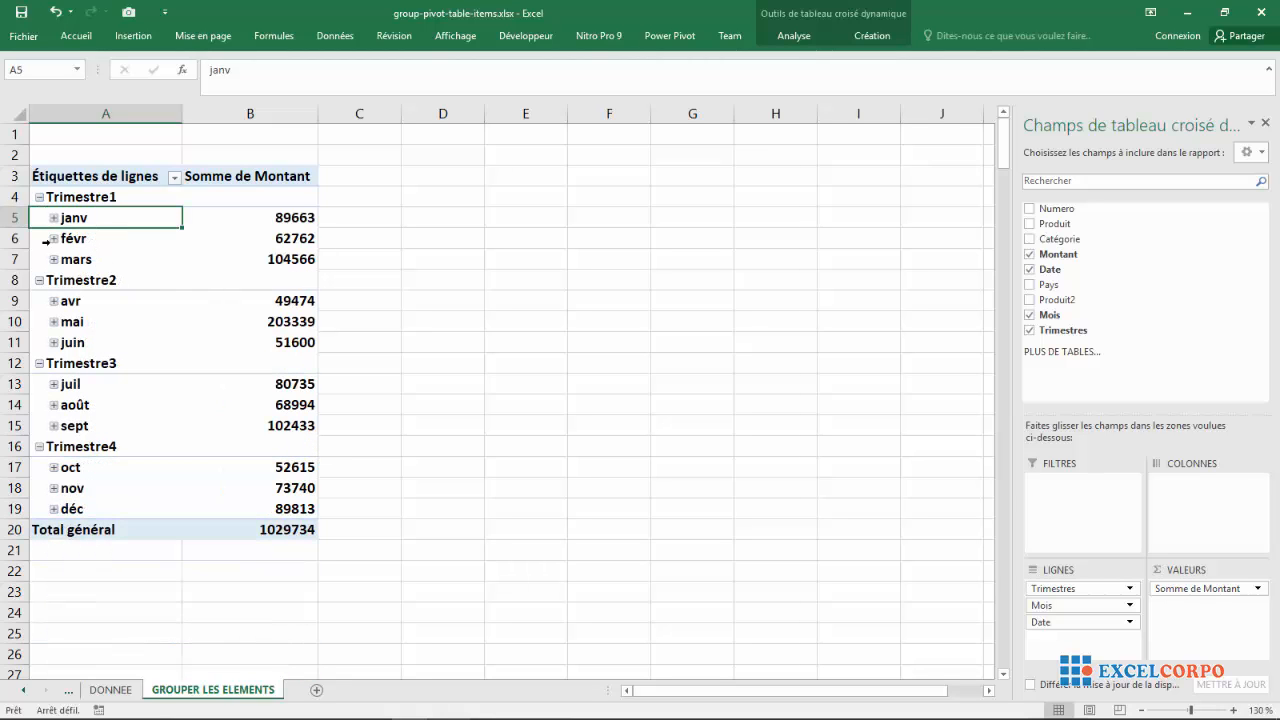
click(54, 509)
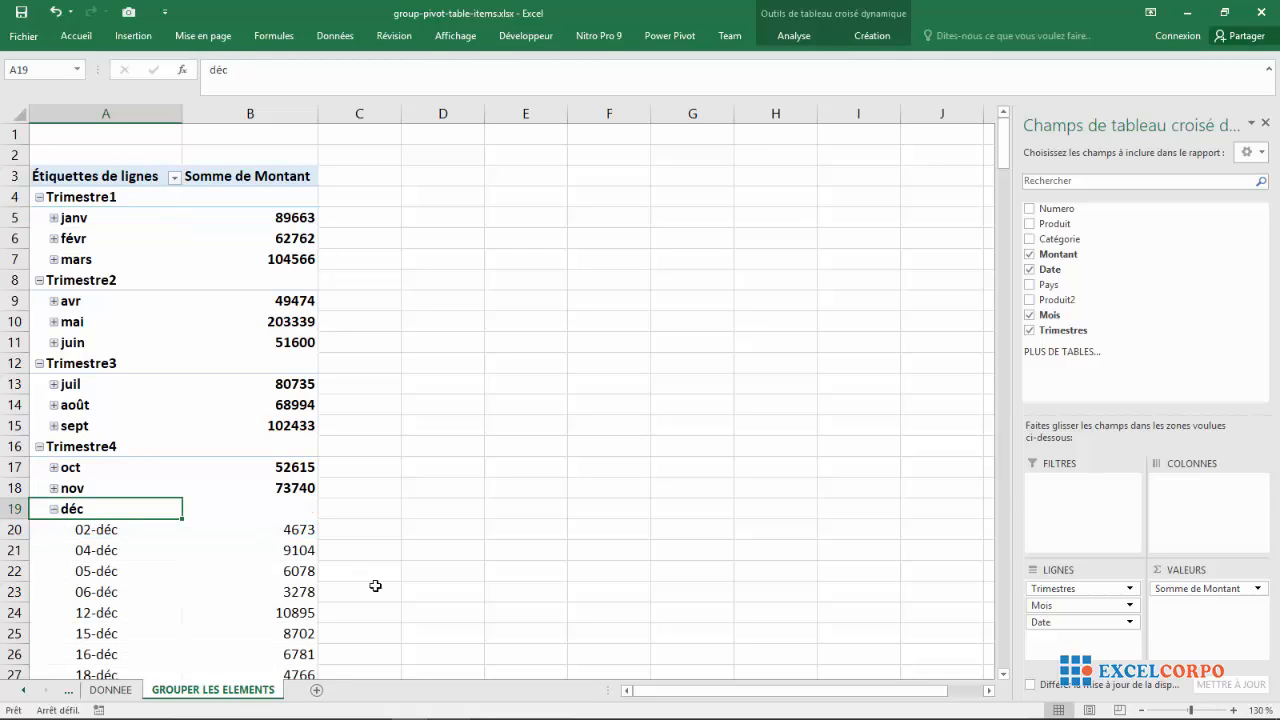
mouse_move(1004, 168)
mouse_down()
mouse_move(1002, 312)
mouse_move(995, 150)
mouse_up()
click(54, 510)
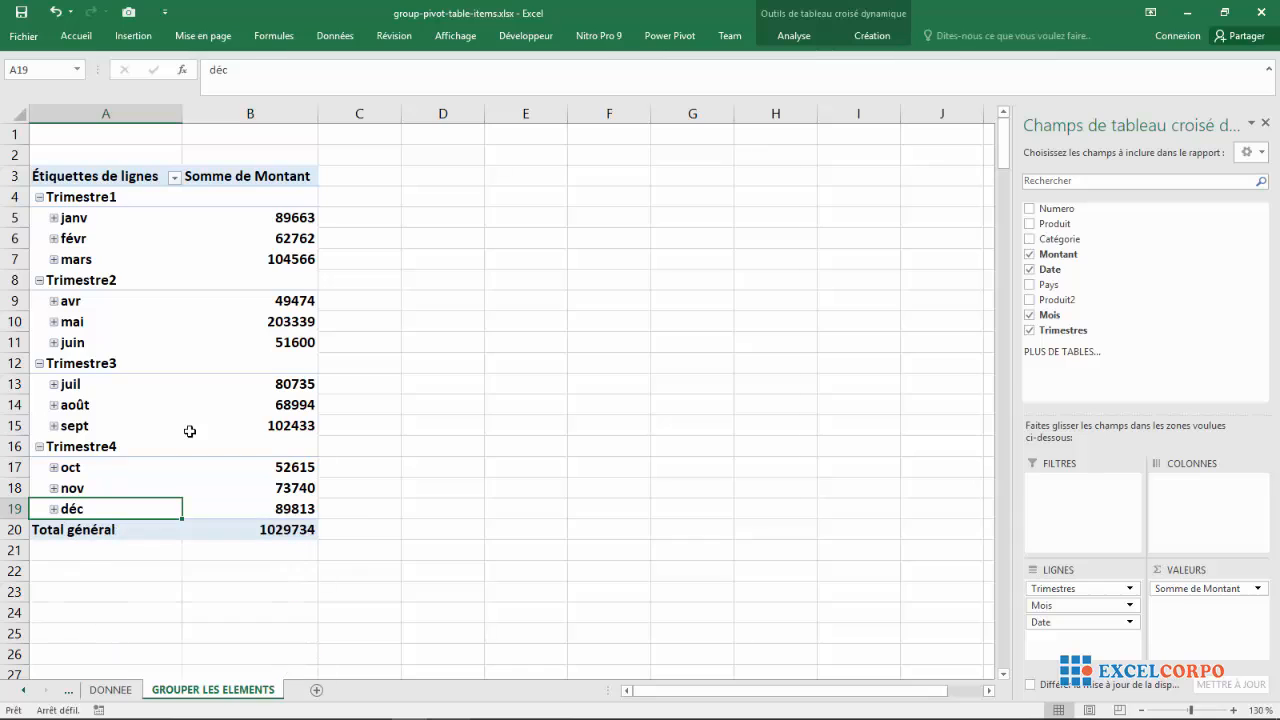
click(411, 402)
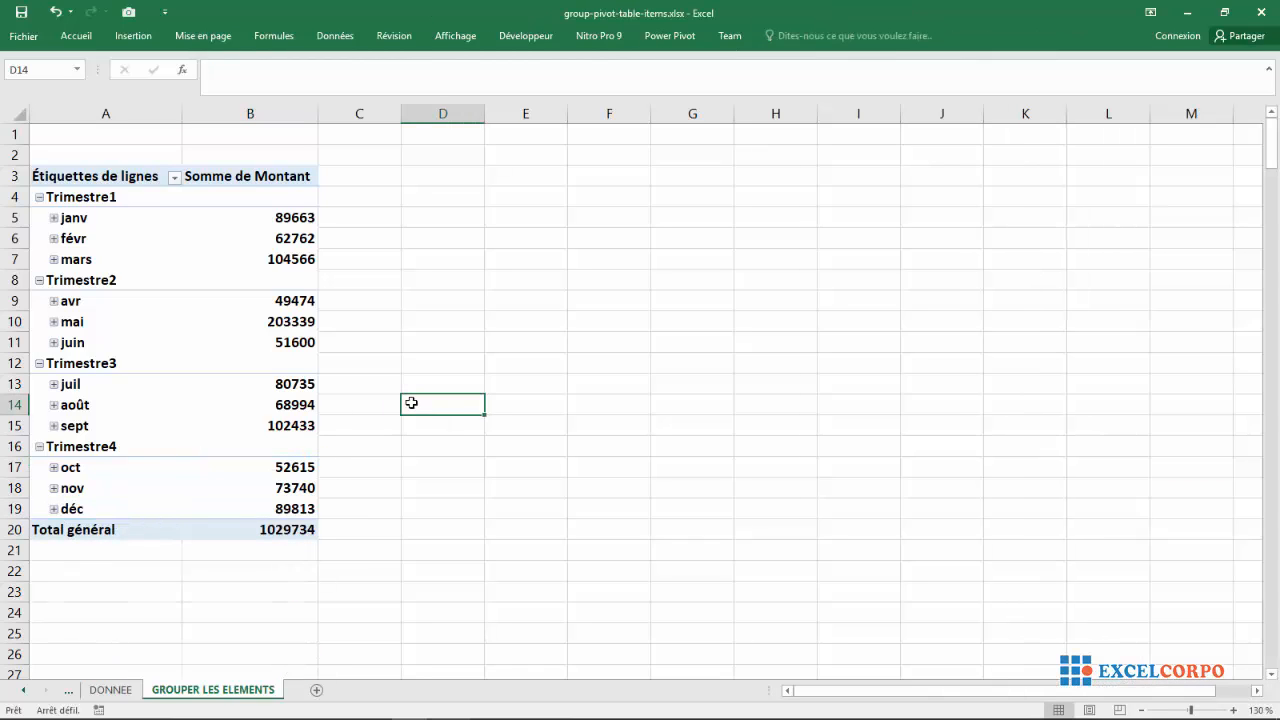